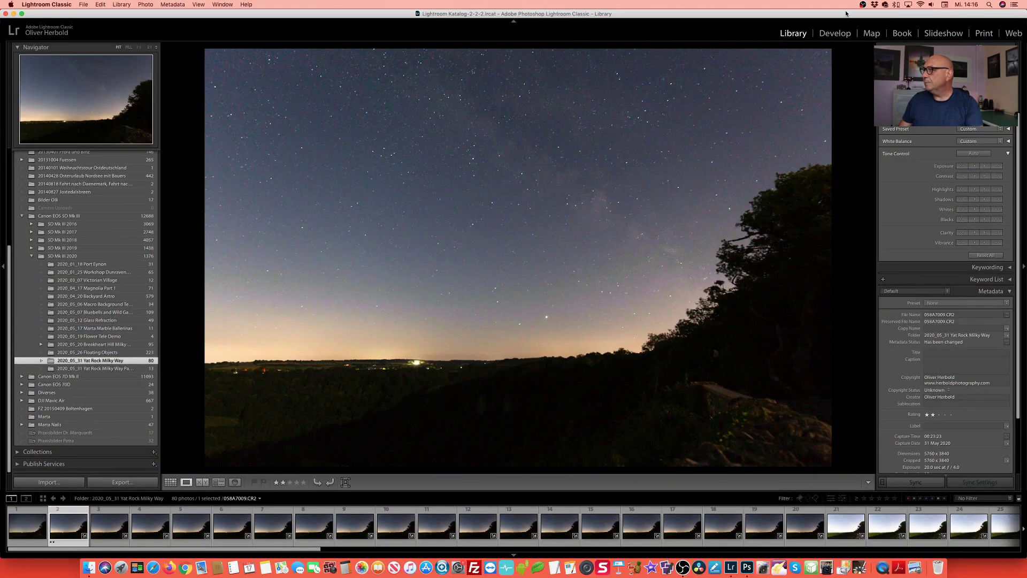
Step: In Develop, raise Exposure to +0.75 and lower Tone Curve Lights from +30 to +16
{"action": "left_click", "coordinate": [834, 33]}
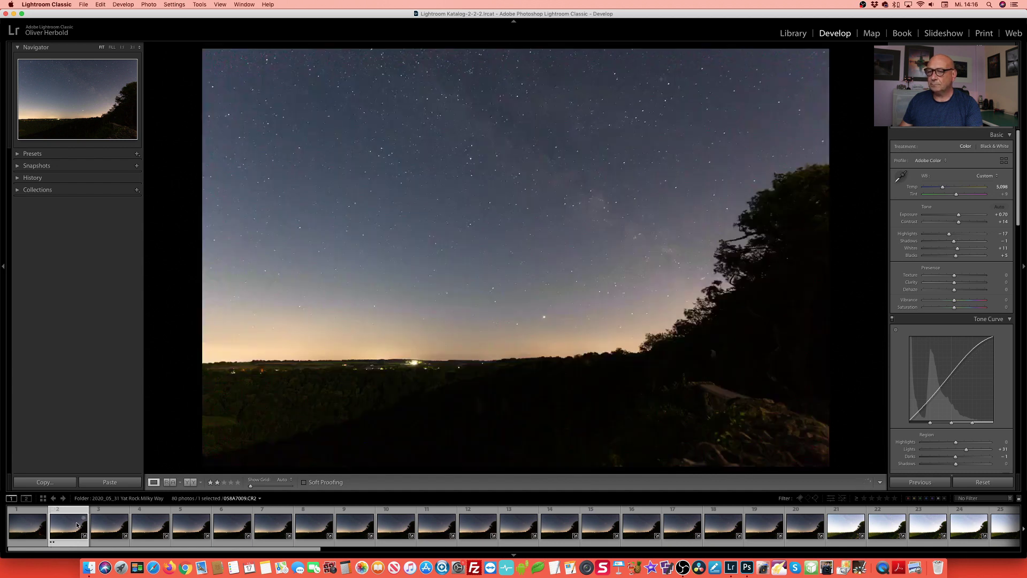
{"action": "left_click", "coordinate": [959, 214]}
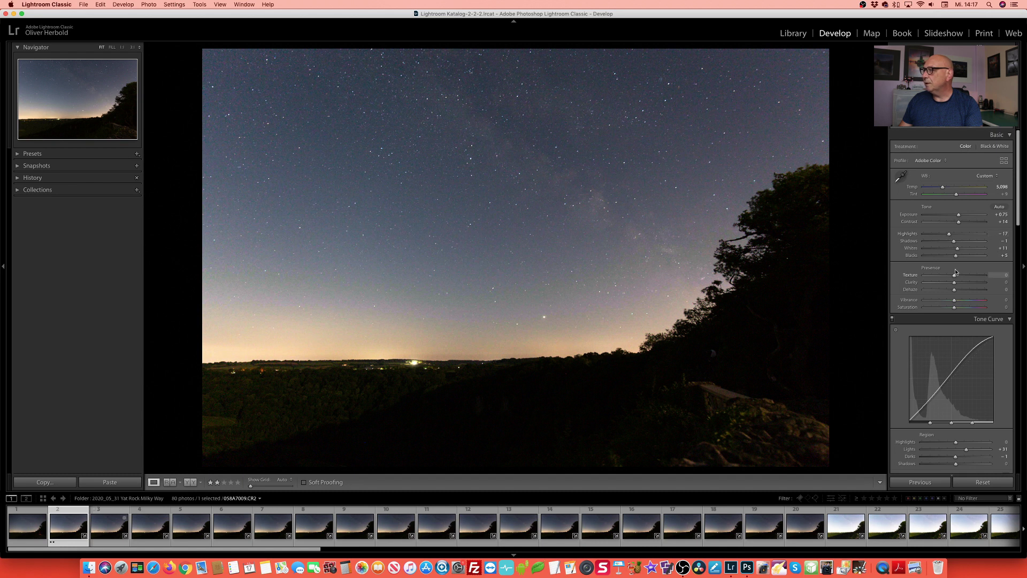
{"action": "scroll", "coordinate": [966, 289], "scroll_direction": "down", "scroll_amount": 5}
{"action": "left_click_drag", "start_coordinate": [966, 276], "coordinate": [951, 285]}
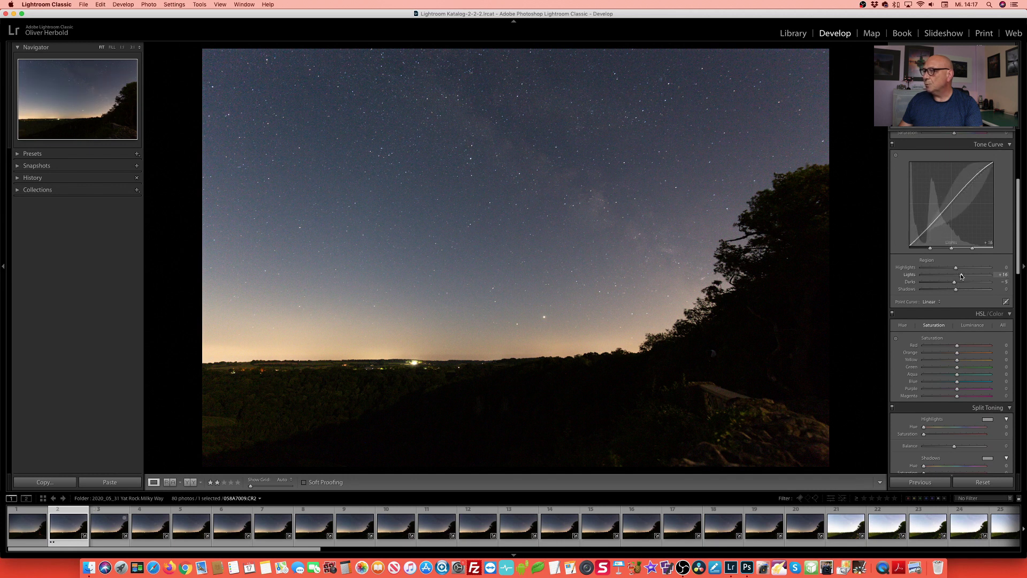
Step: Review the Detail and Lens Corrections panels with the Canon EF 16-35mm profile enabled
{"action": "scroll", "coordinate": [964, 293], "scroll_direction": "down", "scroll_amount": 8}
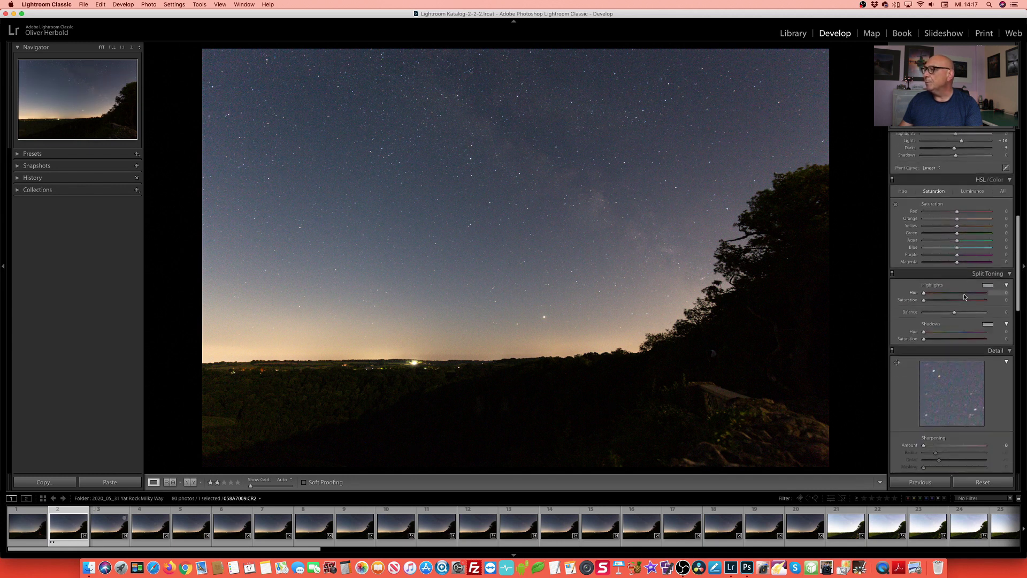
{"action": "scroll", "coordinate": [964, 294], "scroll_direction": "down", "scroll_amount": 3}
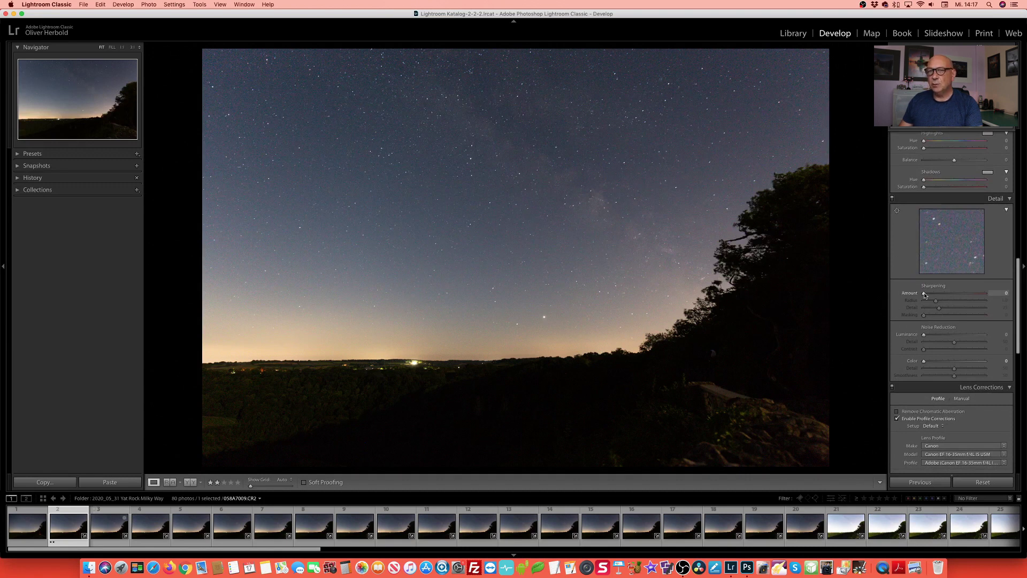
{"action": "scroll", "coordinate": [926, 292], "scroll_direction": "down", "scroll_amount": 3}
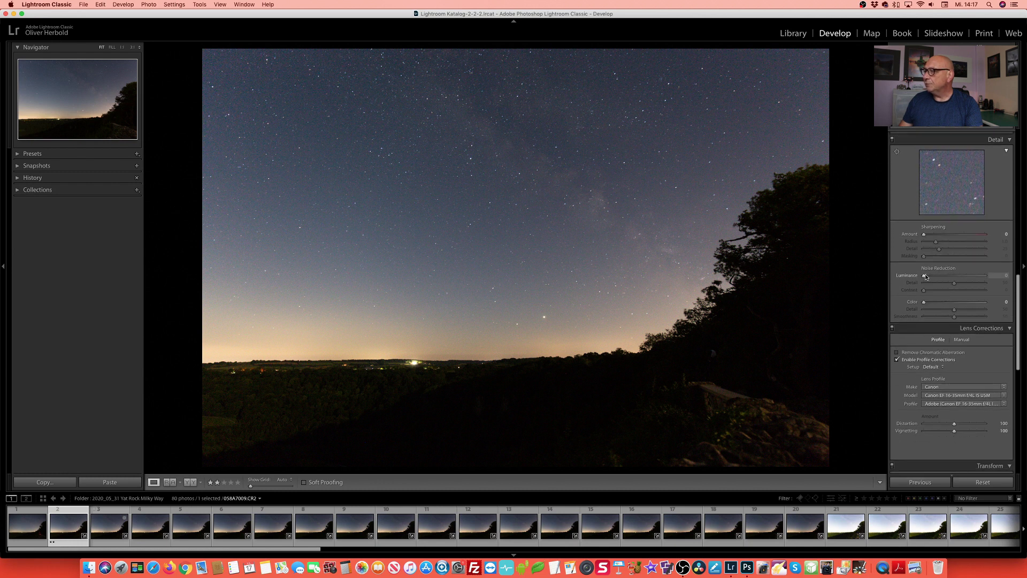
{"action": "scroll", "coordinate": [925, 303], "scroll_direction": "up", "scroll_amount": 1}
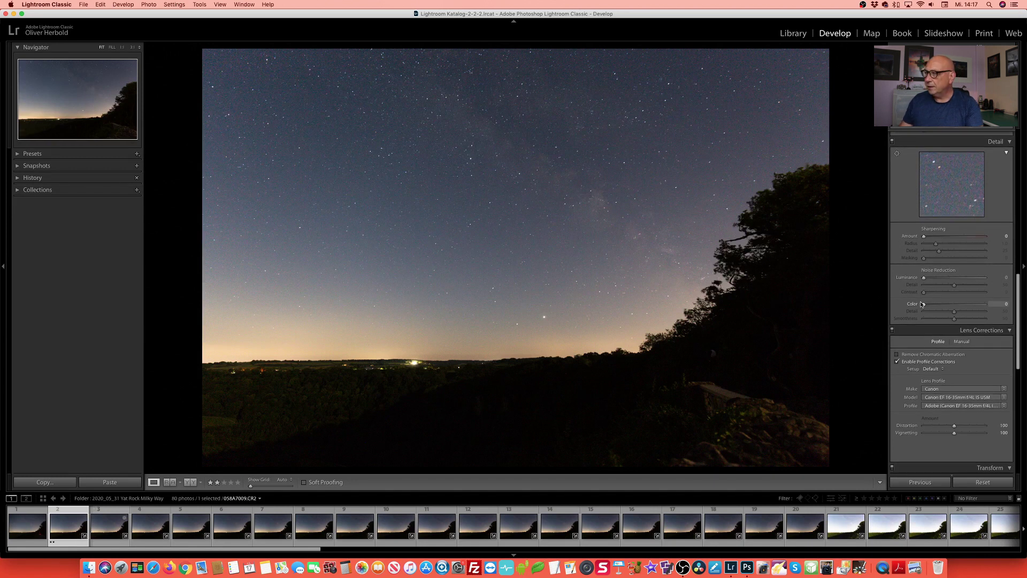
{"action": "scroll", "coordinate": [921, 320], "scroll_direction": "down", "scroll_amount": 3}
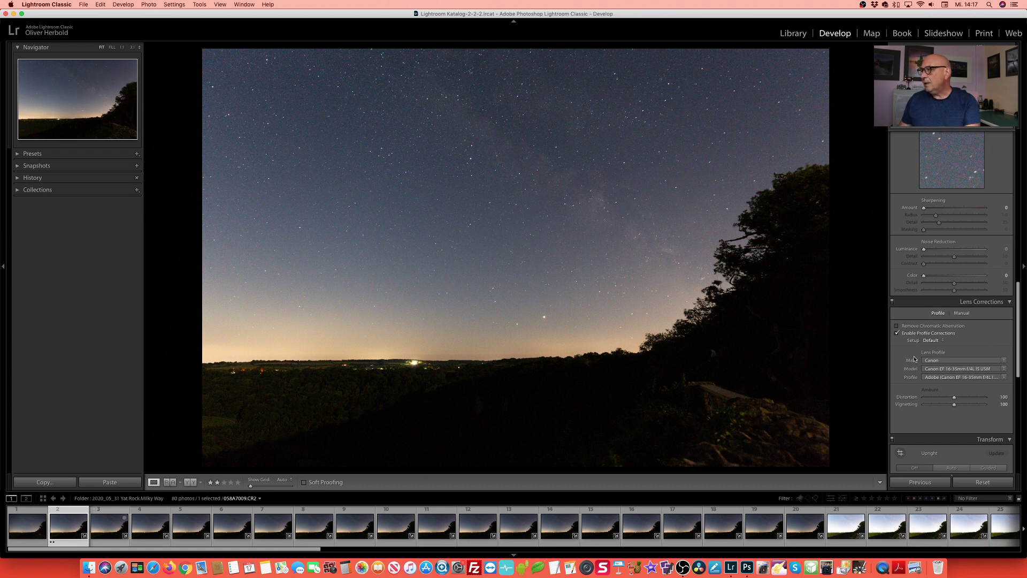
{"action": "scroll", "coordinate": [914, 359], "scroll_direction": "up", "scroll_amount": 10}
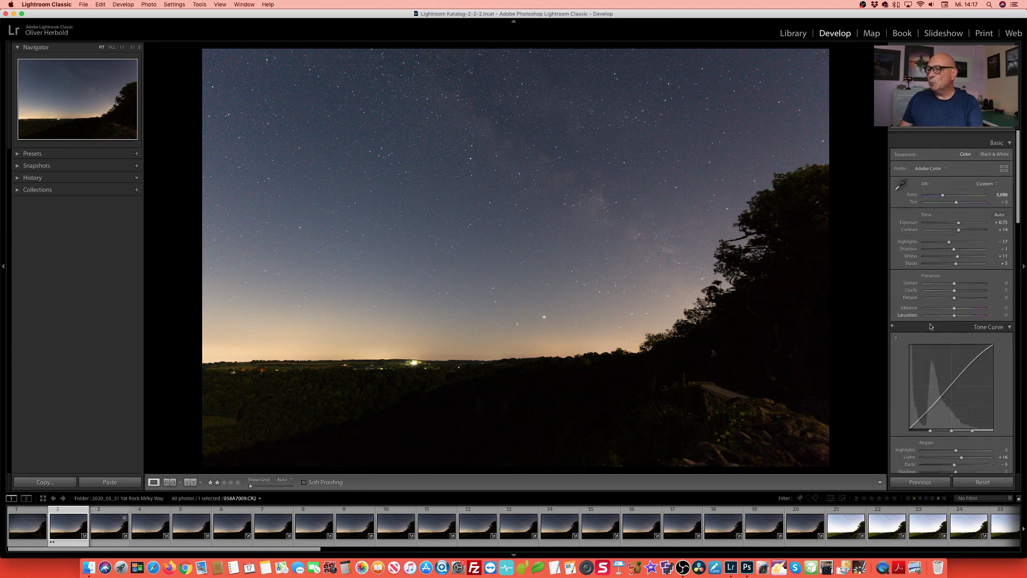
Step: Select sky frames 2–20 and synchronize all develop settings across the 19 frames
{"action": "left_click", "coordinate": [802, 531], "text": "shift"}
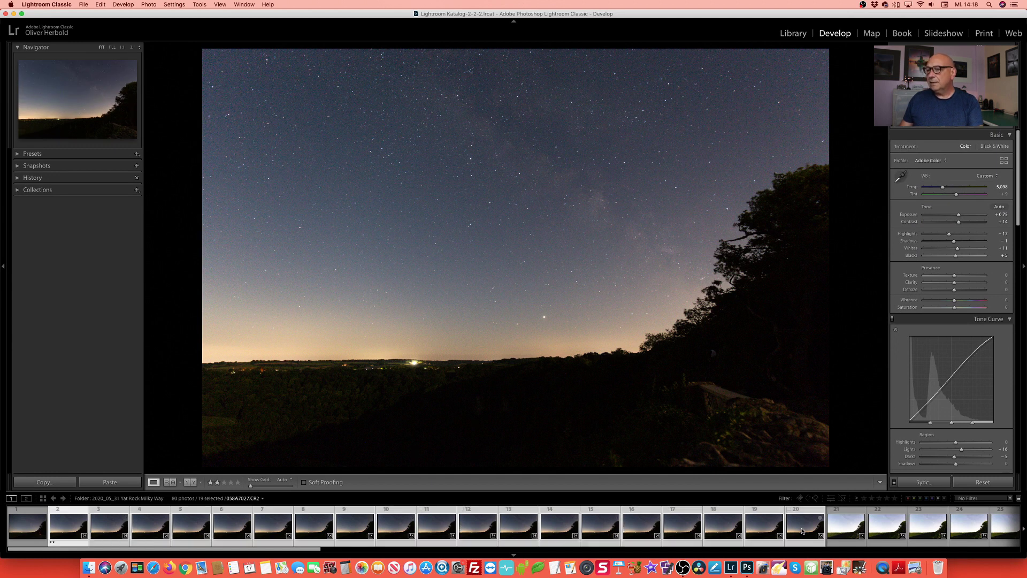
{"action": "left_click", "coordinate": [924, 482]}
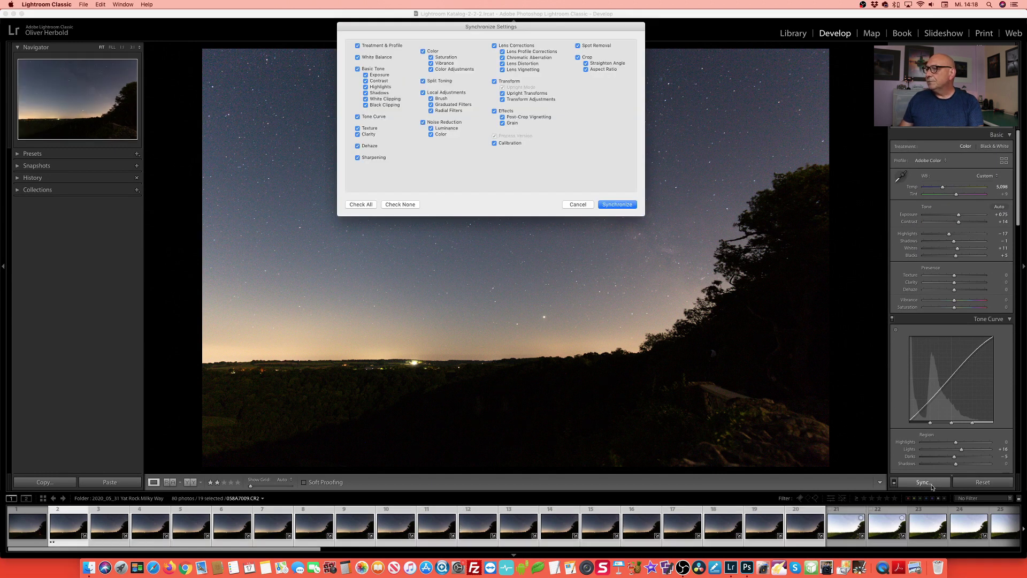
{"action": "left_click", "coordinate": [618, 205]}
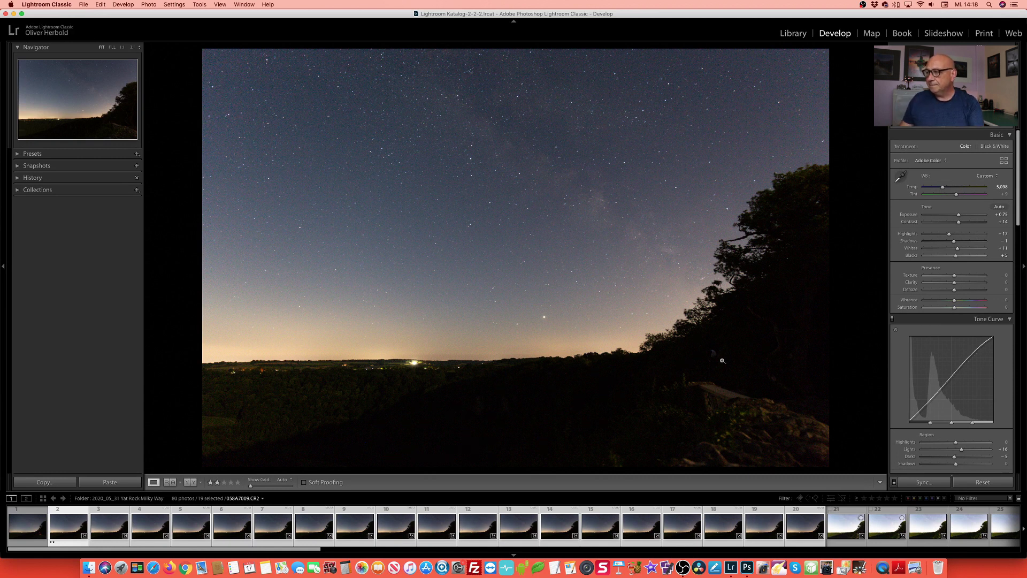
Step: Export the 19 selected frames as 16-bit TIFFs into a _Lightroom_3 subfolder
{"action": "right_click", "coordinate": [315, 532]}
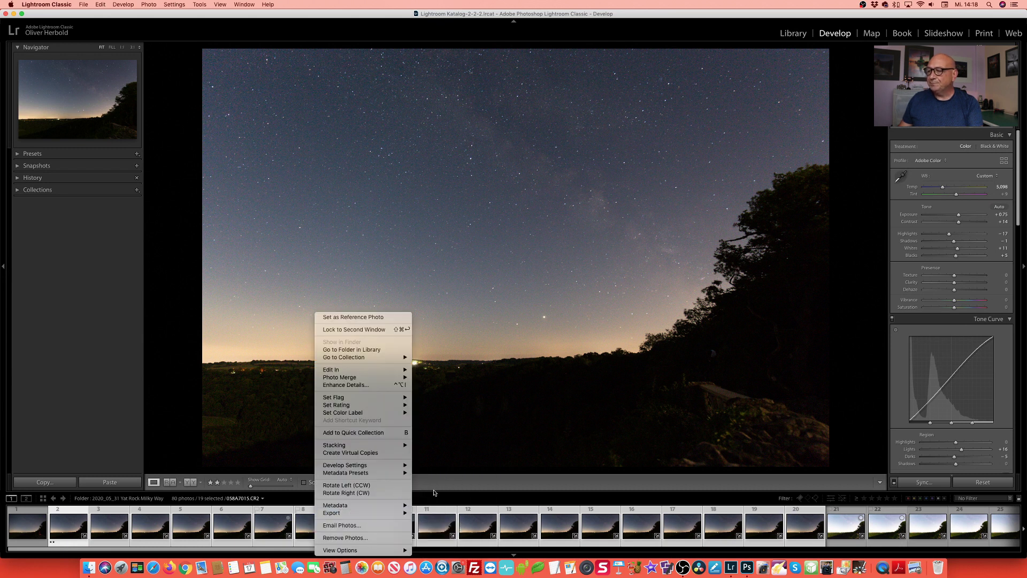
{"action": "left_click", "coordinate": [428, 474]}
{"action": "left_click", "coordinate": [456, 121]}
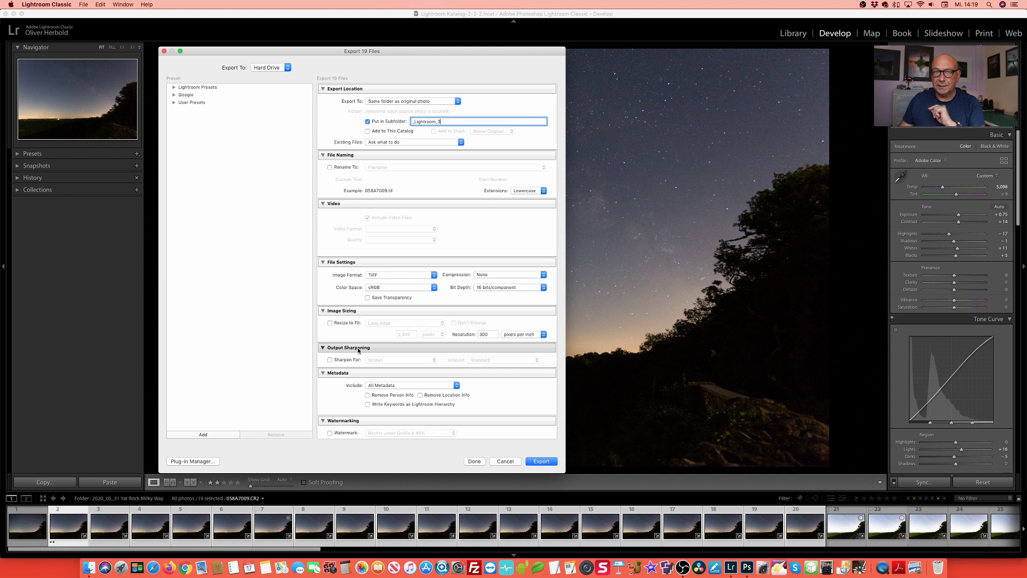
{"action": "left_click", "coordinate": [542, 462]}
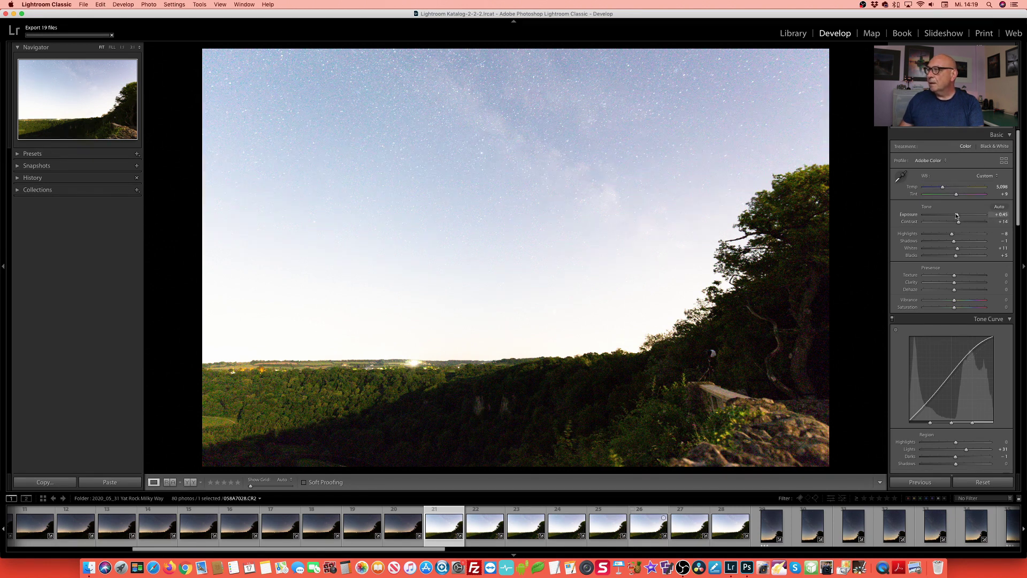
Step: On the foreground frame, lower Exposure and Highlights and lift Shadows to +25
{"action": "left_click_drag", "start_coordinate": [957, 216], "coordinate": [956, 216]}
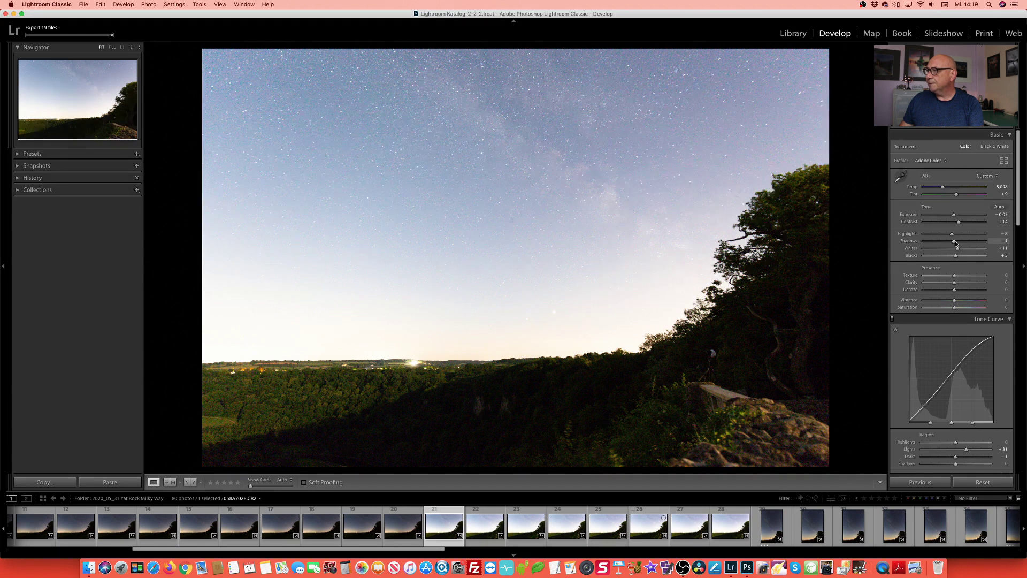
{"action": "left_click_drag", "start_coordinate": [955, 242], "coordinate": [965, 242]}
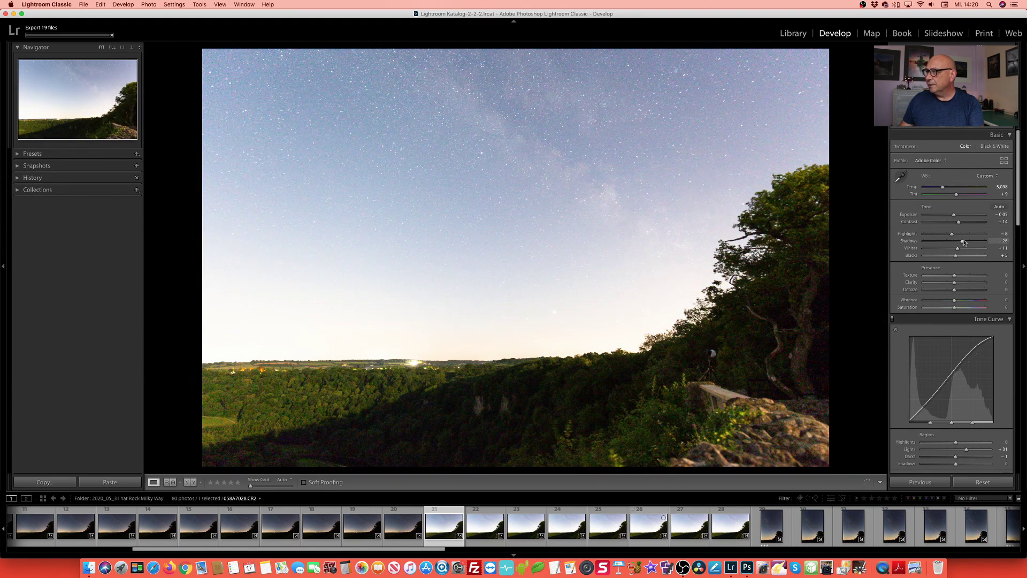
{"action": "left_click_drag", "start_coordinate": [964, 242], "coordinate": [961, 243]}
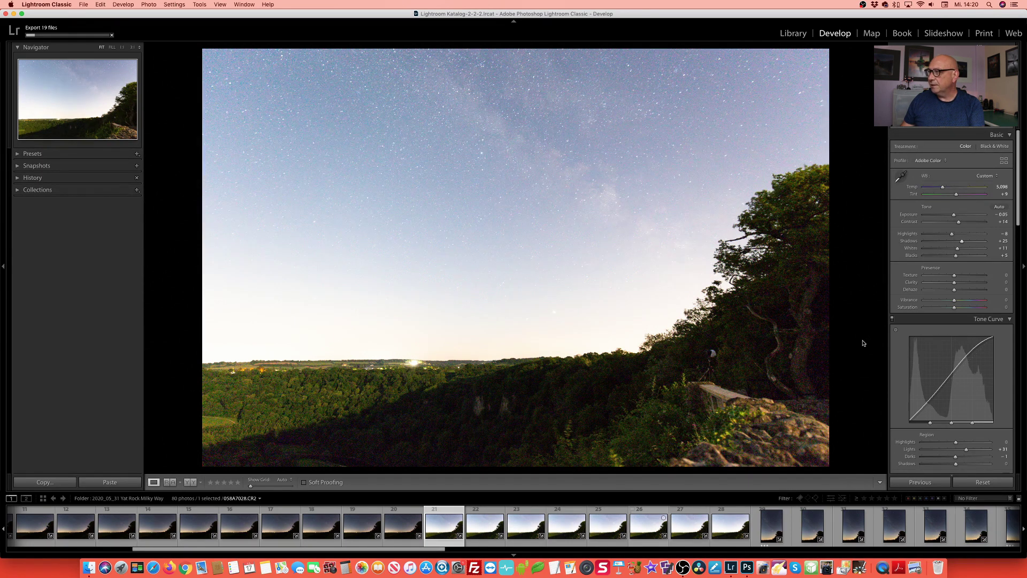
{"action": "mouse_move", "coordinate": [952, 234]}
{"action": "left_mouse_down"}
{"action": "mouse_move", "coordinate": [928, 236]}
{"action": "mouse_move", "coordinate": [950, 214]}
{"action": "mouse_move", "coordinate": [970, 243]}
{"action": "mouse_move", "coordinate": [950, 215]}
{"action": "left_mouse_up"}
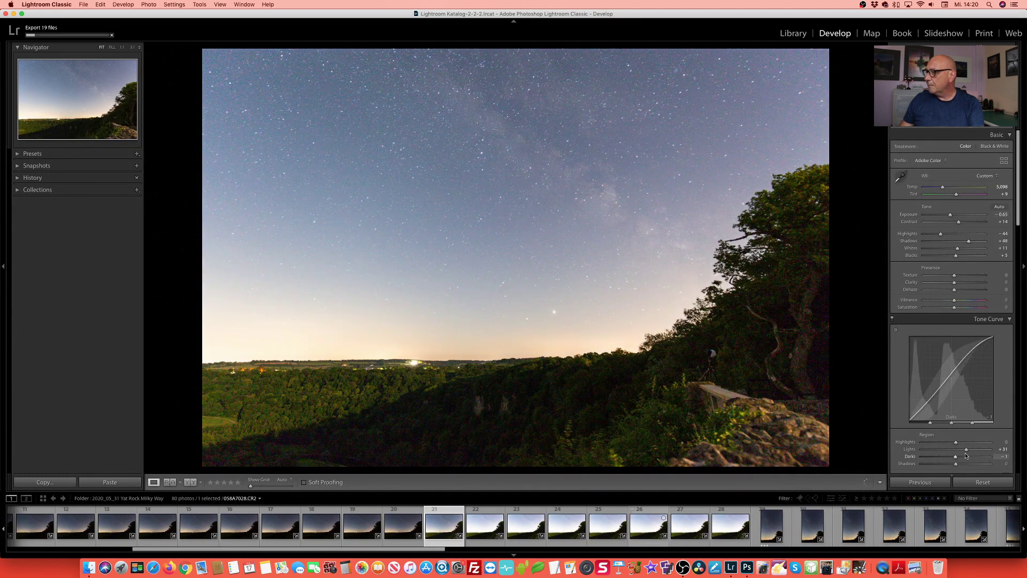
Step: Select foreground frames 21 through 28 to share those edits
{"action": "scroll", "coordinate": [950, 267], "scroll_direction": "down", "scroll_amount": 10}
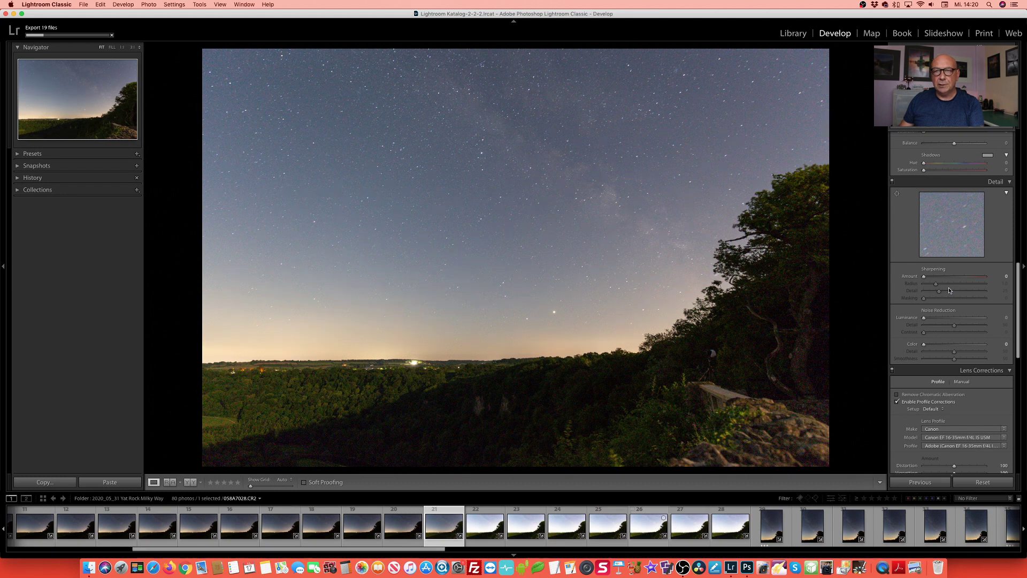
{"action": "left_click", "coordinate": [728, 531], "text": "shift"}
{"action": "right_click", "coordinate": [727, 532]}
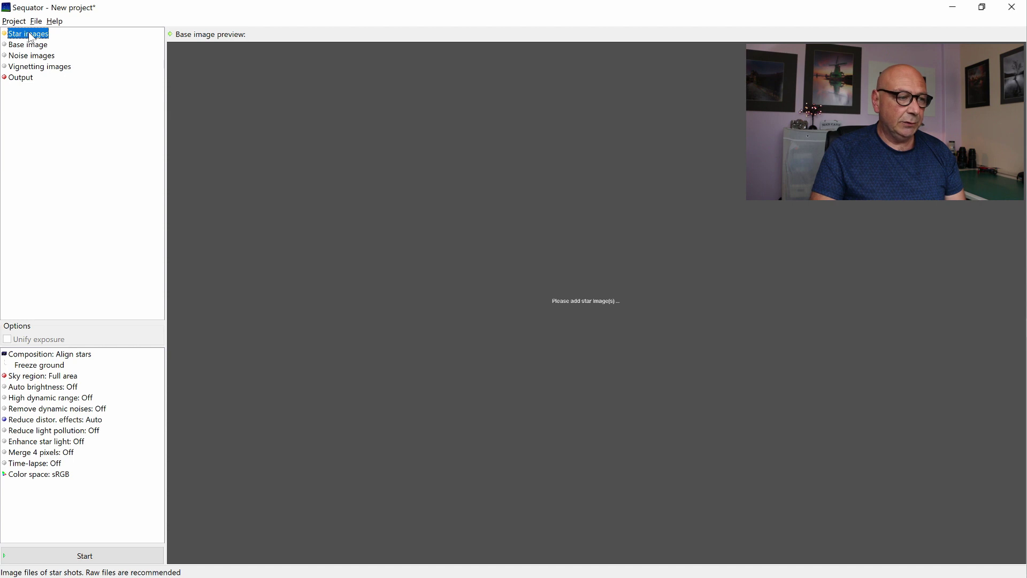
Step: Add 058A7009.tif through 058A7027.tif from _Lightroom_3 as the 19 star images
{"action": "left_click", "coordinate": [29, 36]}
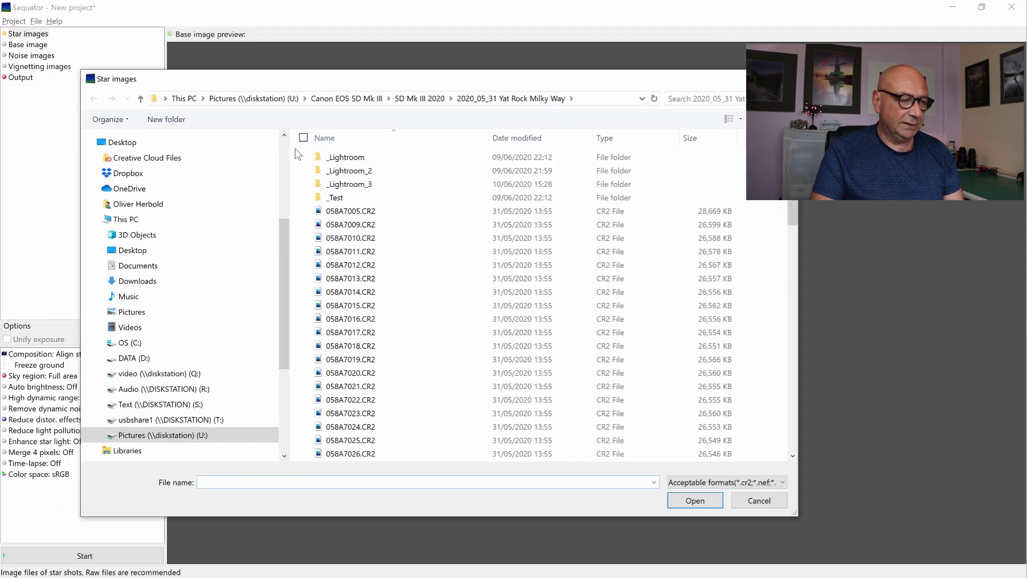
{"action": "double_click", "coordinate": [356, 185]}
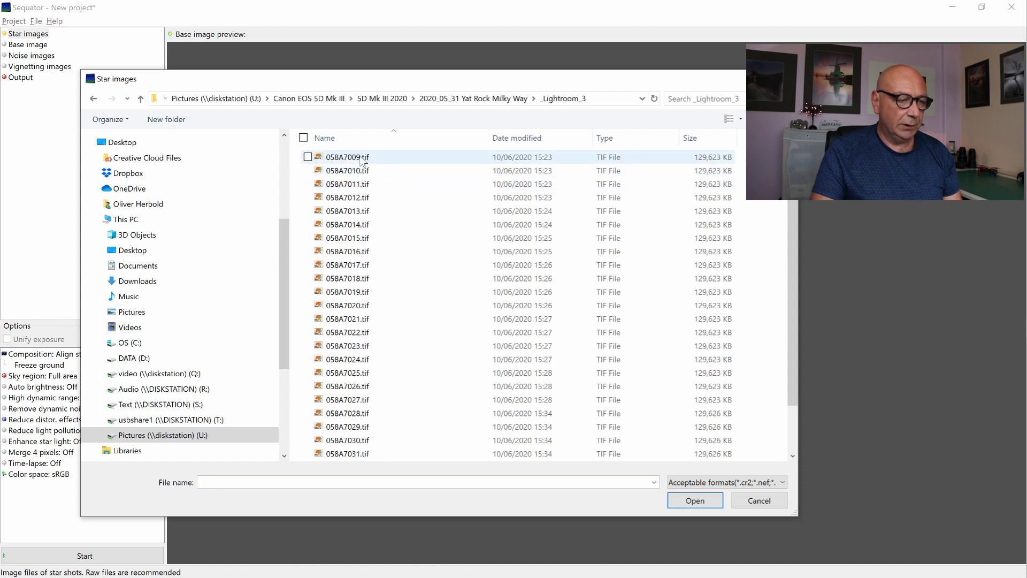
{"action": "left_click", "coordinate": [355, 157]}
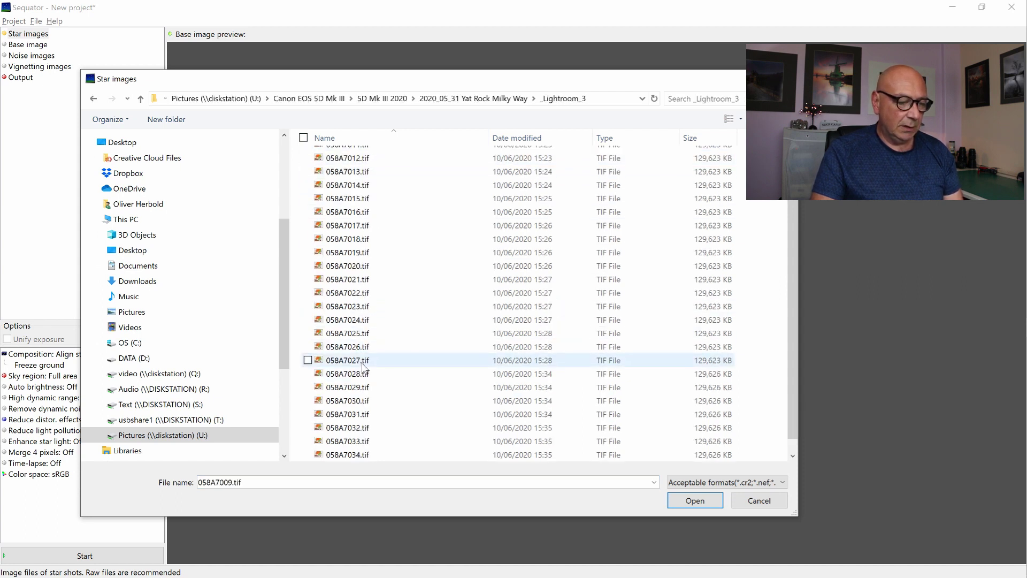
{"action": "scroll", "coordinate": [363, 369], "scroll_direction": "down", "scroll_amount": 2}
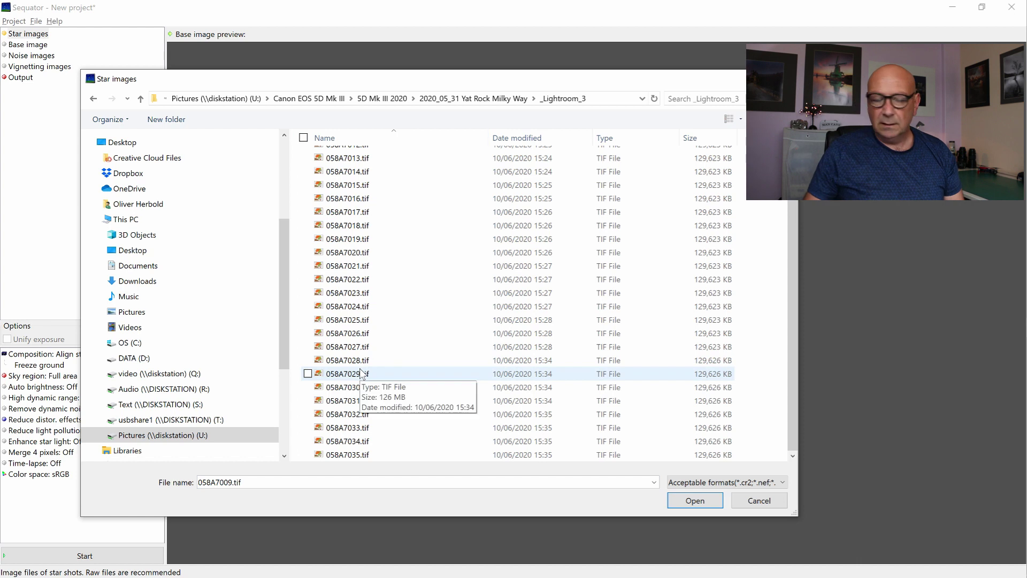
{"action": "left_click", "coordinate": [357, 346], "text": "shift"}
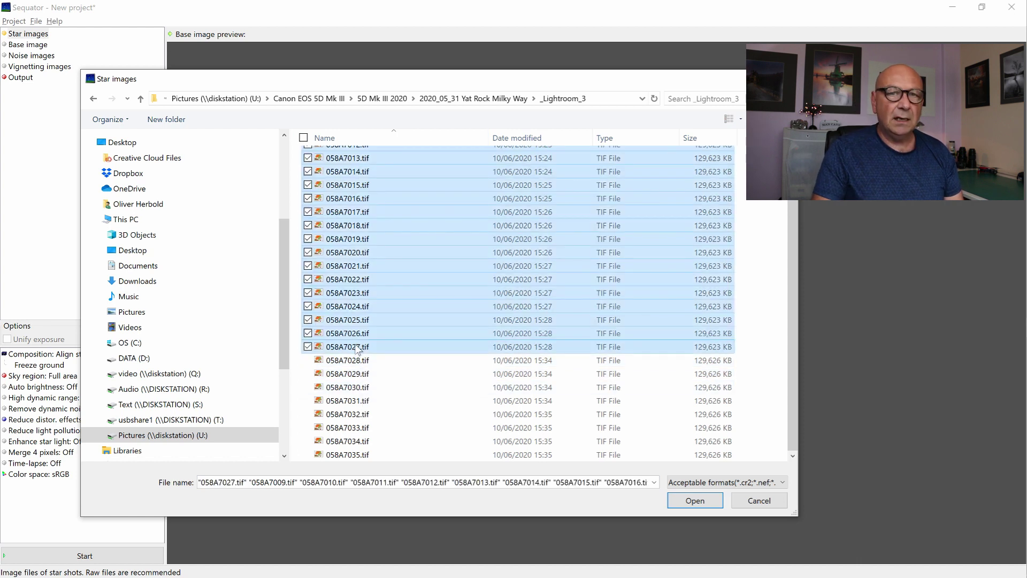
{"action": "left_click", "coordinate": [716, 503]}
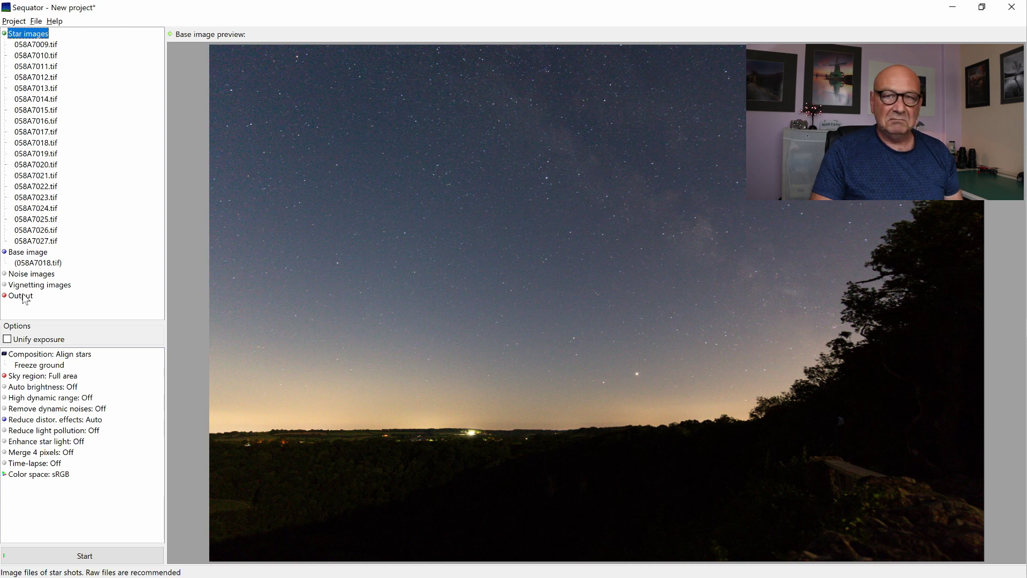
Step: Name the stack output _Stars.tif, saved in the 2020_05_31 Yat Rock Milky Way folder
{"action": "double_click", "coordinate": [26, 298]}
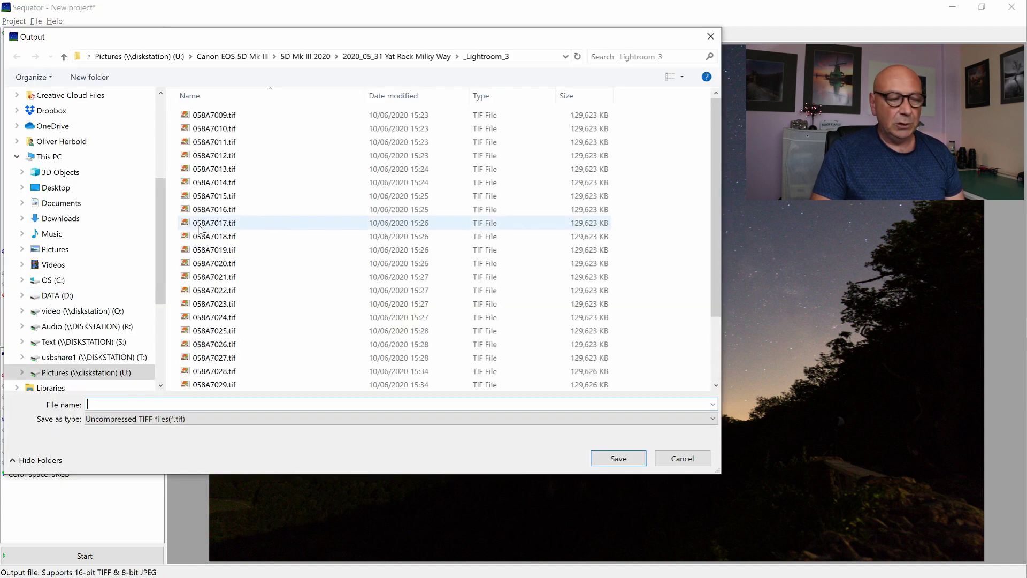
{"action": "left_click", "coordinate": [427, 57]}
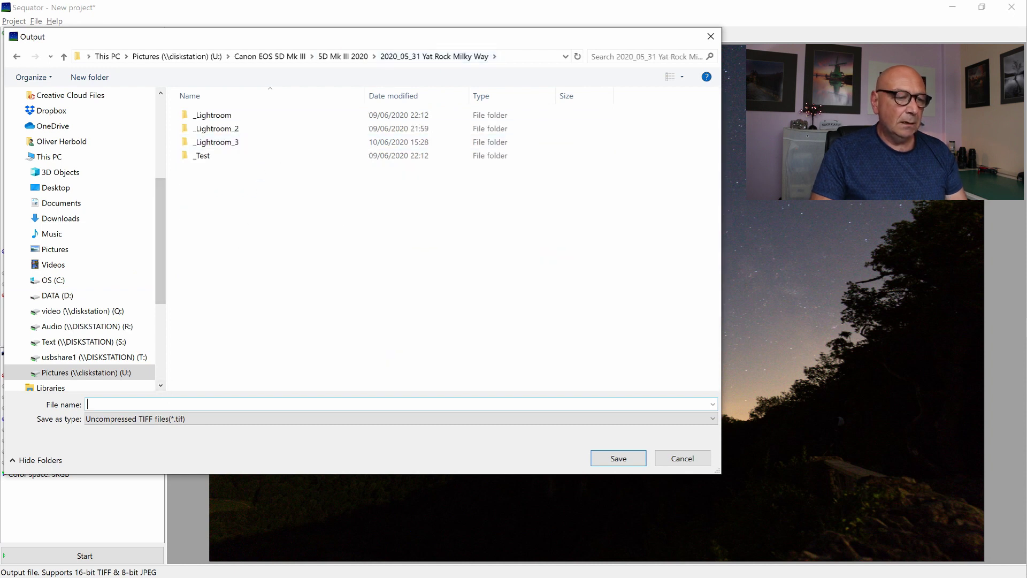
{"action": "type", "text": "_Sta"}
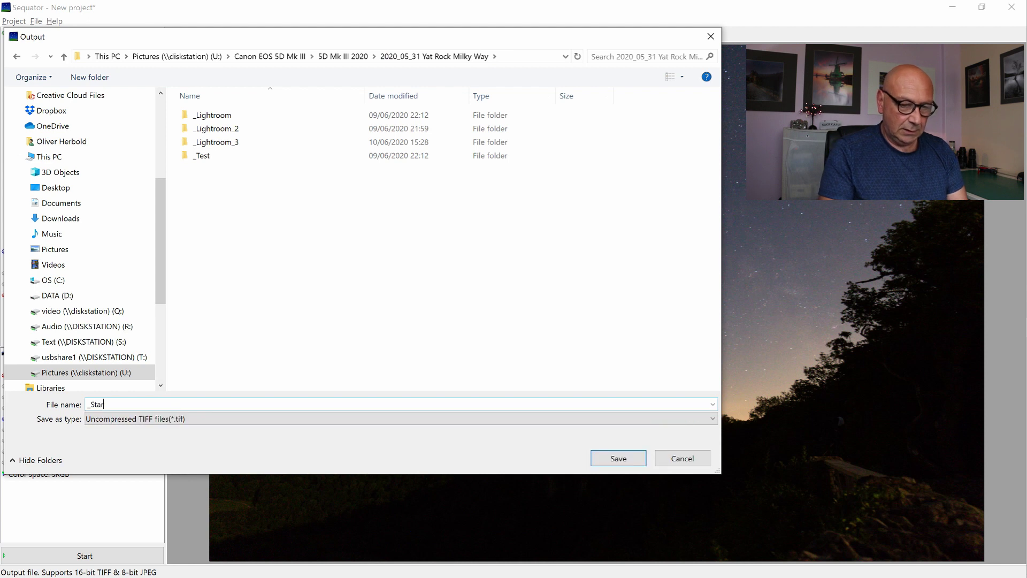
{"action": "type", "text": "rs.tif"}
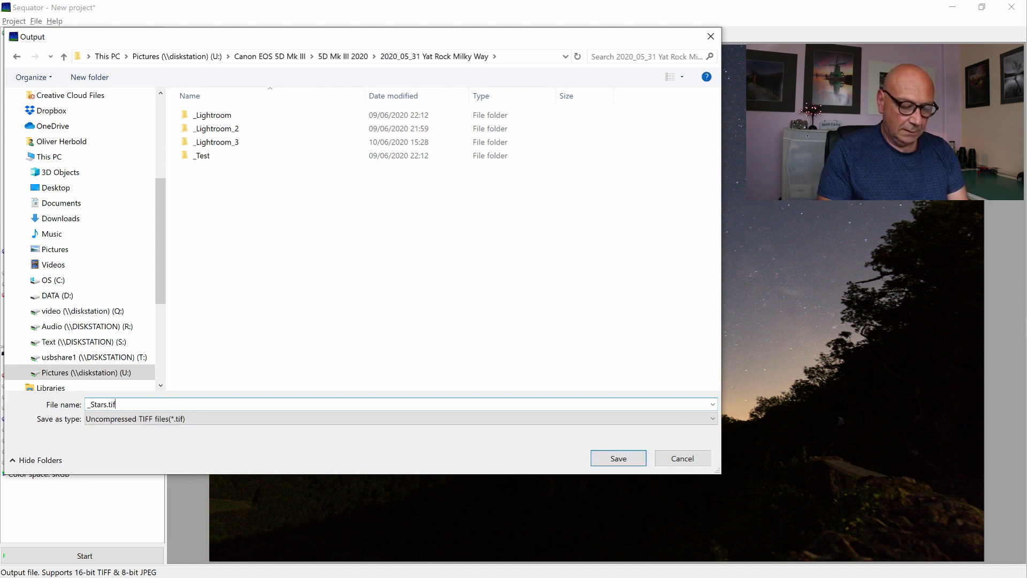
{"action": "key", "text": "Return"}
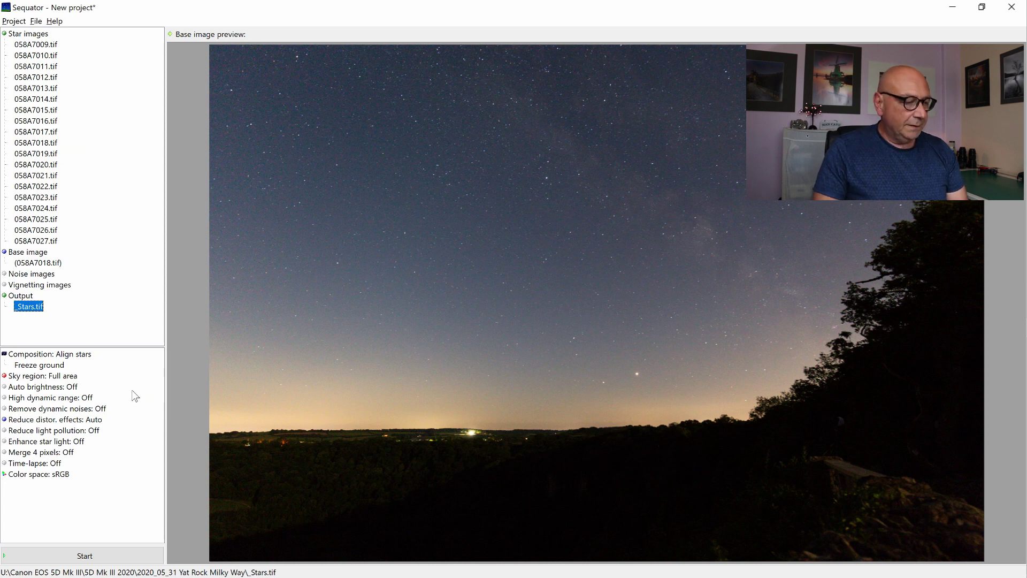
{"action": "left_click", "coordinate": [73, 355]}
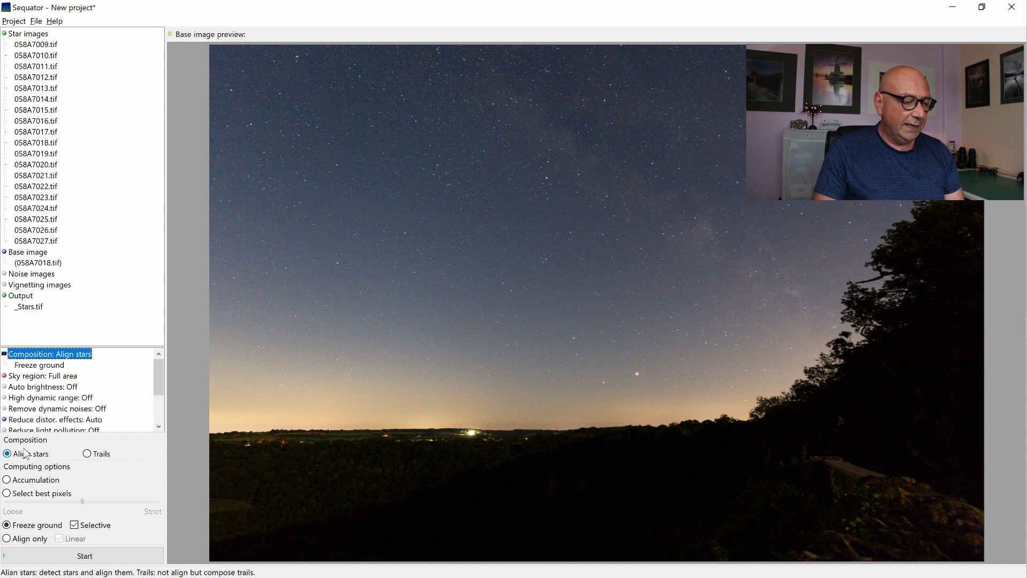
Step: Try Accumulation and strictest Select best pixels, then settle on Freeze ground with Selective
{"action": "left_click", "coordinate": [36, 481]}
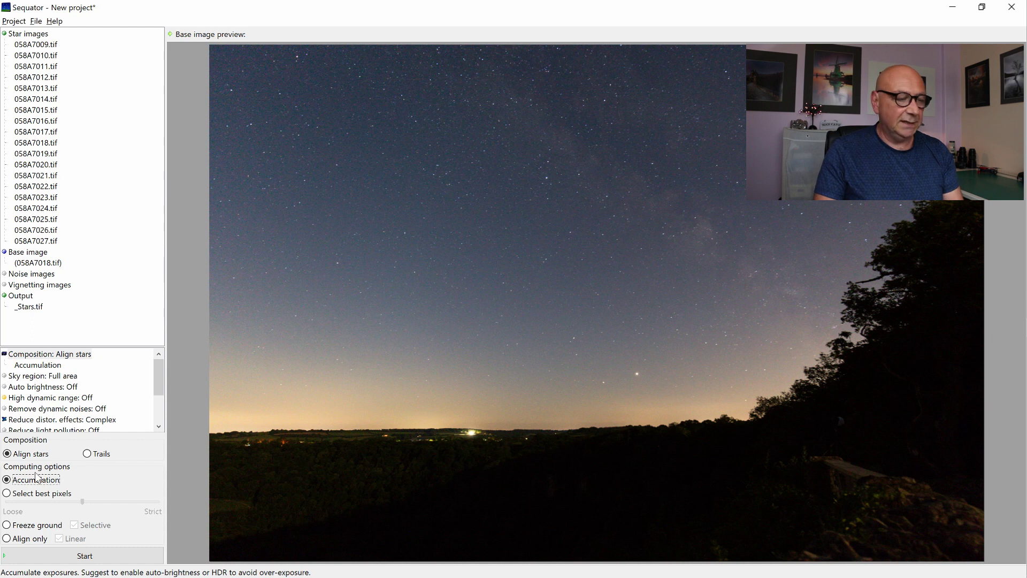
{"action": "left_click", "coordinate": [21, 494]}
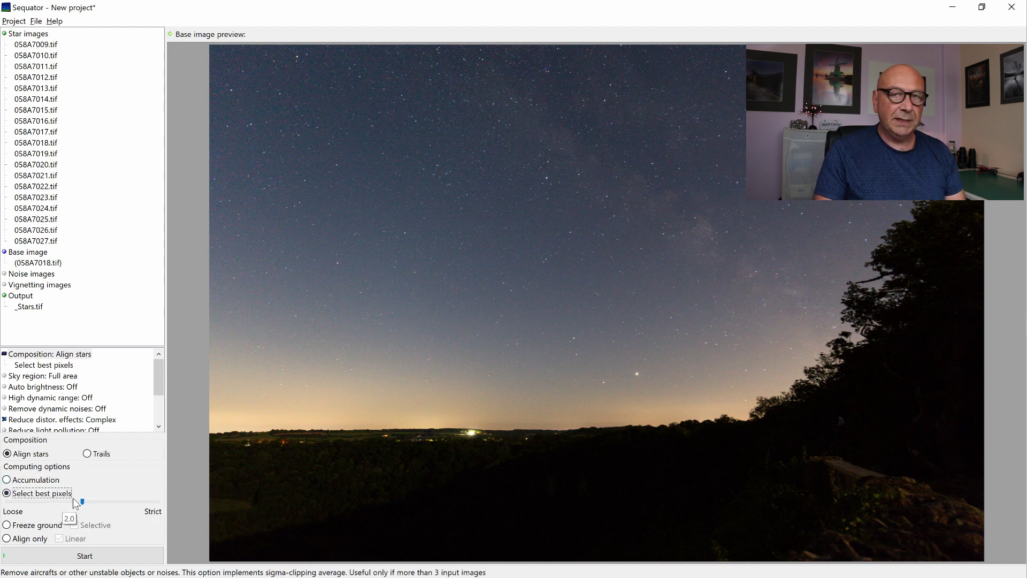
{"action": "mouse_move", "coordinate": [91, 508]}
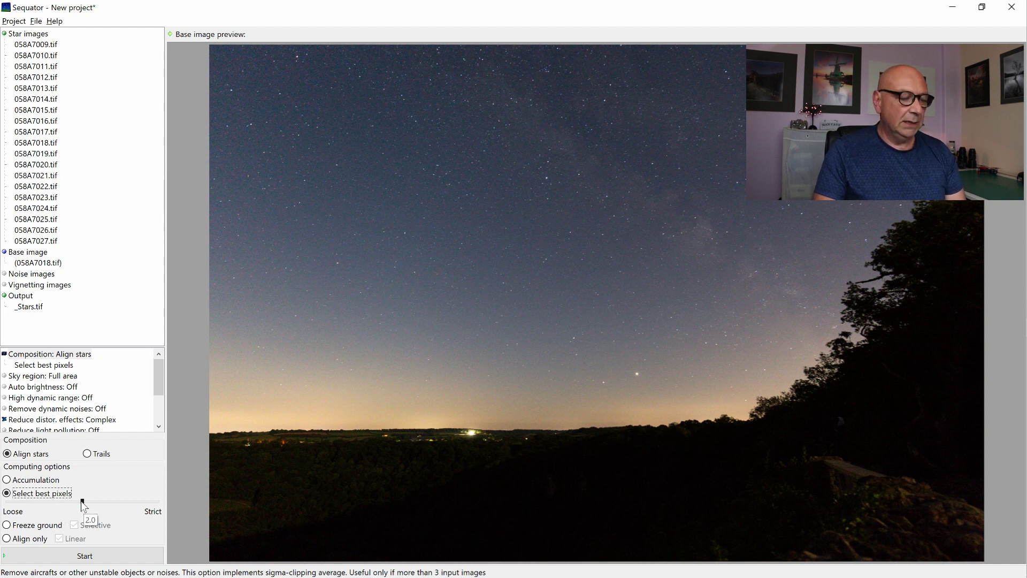
{"action": "left_click_drag", "start_coordinate": [84, 506], "coordinate": [171, 522]}
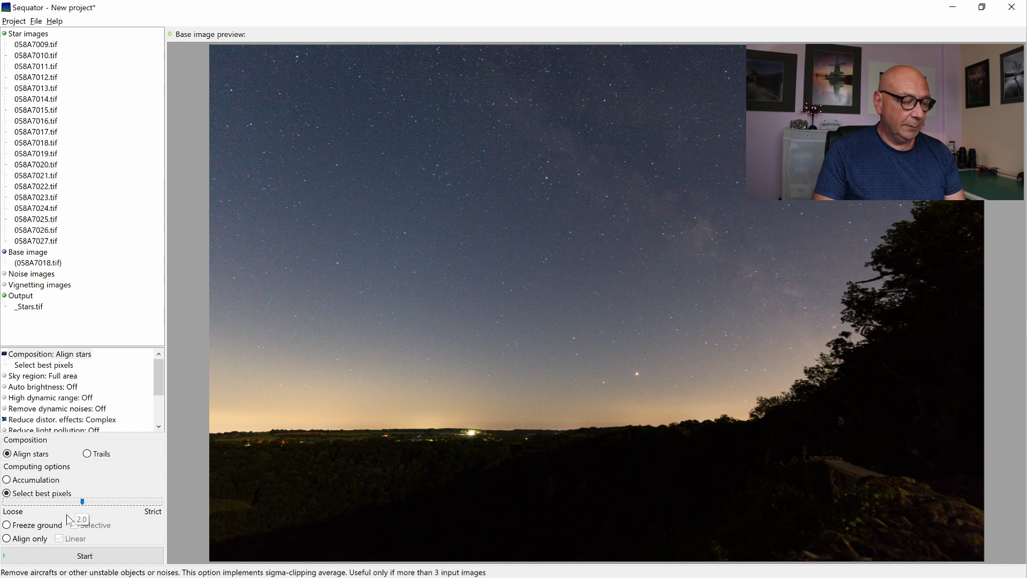
{"action": "left_click", "coordinate": [24, 527]}
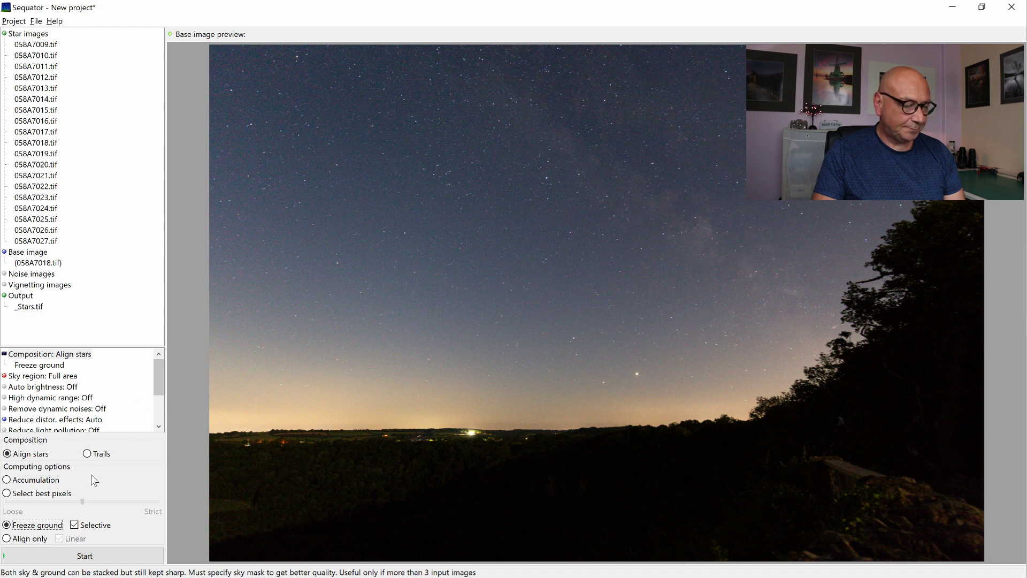
{"action": "left_click", "coordinate": [62, 377]}
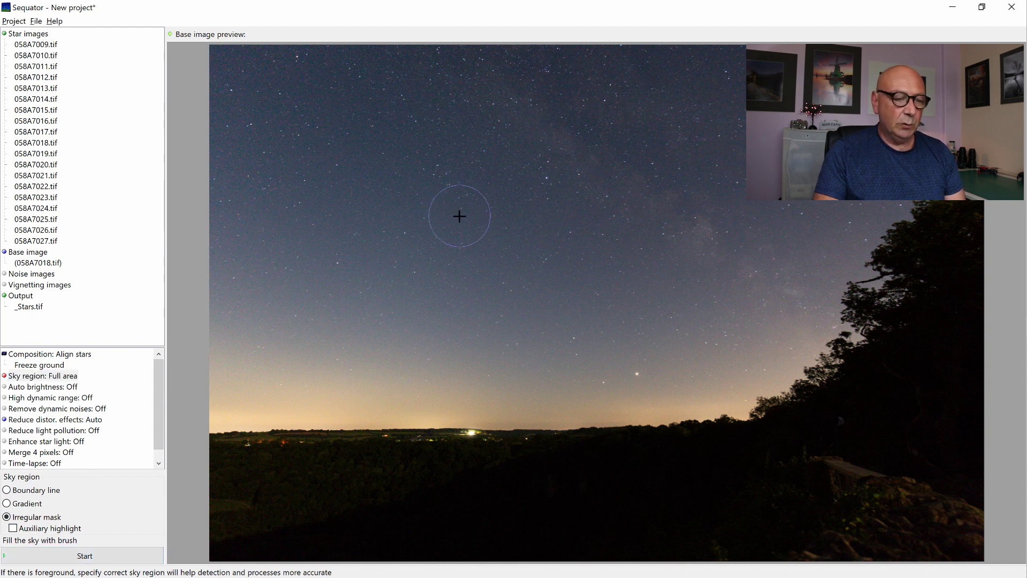
Step: Brush the Irregular sky mask over the upper sky, along the right treeline, down to the horizon
{"action": "scroll", "coordinate": [459, 216], "scroll_direction": "up", "scroll_amount": 5}
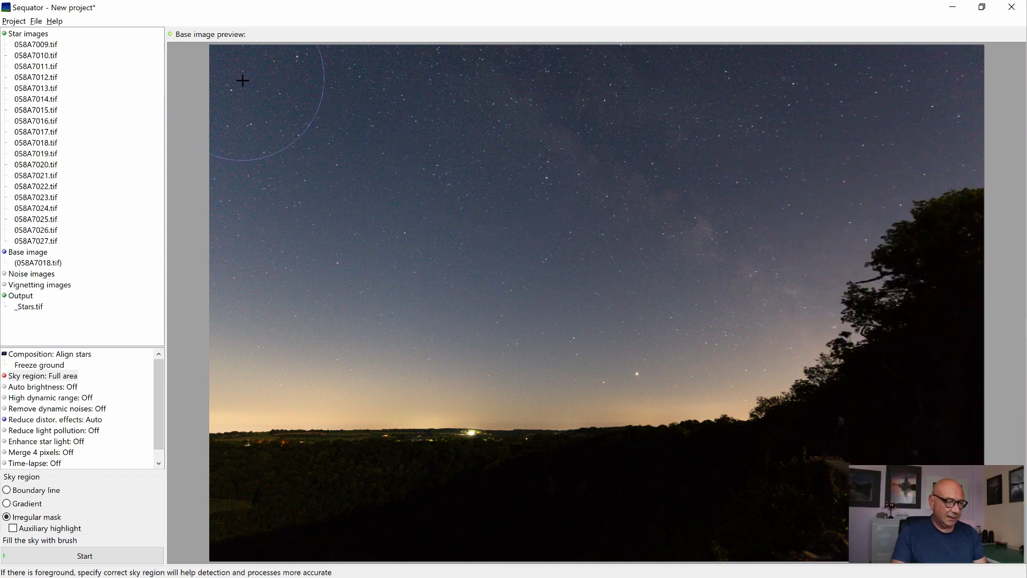
{"action": "mouse_move", "coordinate": [238, 82]}
{"action": "left_mouse_down"}
{"action": "mouse_move", "coordinate": [808, 89]}
{"action": "mouse_move", "coordinate": [876, 81]}
{"action": "mouse_move", "coordinate": [950, 93]}
{"action": "mouse_move", "coordinate": [908, 97]}
{"action": "mouse_move", "coordinate": [847, 133]}
{"action": "mouse_move", "coordinate": [785, 195]}
{"action": "mouse_move", "coordinate": [732, 283]}
{"action": "mouse_move", "coordinate": [704, 302]}
{"action": "mouse_move", "coordinate": [231, 329]}
{"action": "mouse_move", "coordinate": [233, 200]}
{"action": "mouse_move", "coordinate": [447, 217]}
{"action": "mouse_move", "coordinate": [661, 191]}
{"action": "left_mouse_up"}
{"action": "scroll", "coordinate": [715, 177], "scroll_direction": "down", "scroll_amount": 3}
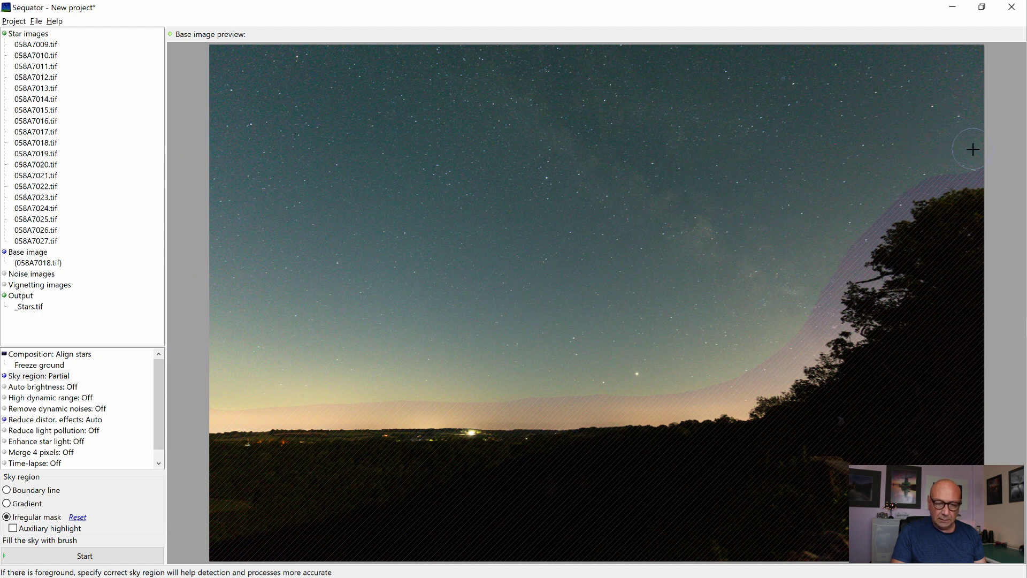
{"action": "mouse_move", "coordinate": [973, 155]}
{"action": "left_mouse_down"}
{"action": "mouse_move", "coordinate": [895, 180]}
{"action": "mouse_move", "coordinate": [836, 256]}
{"action": "left_mouse_up"}
{"action": "left_click_drag", "start_coordinate": [815, 319], "coordinate": [736, 383]}
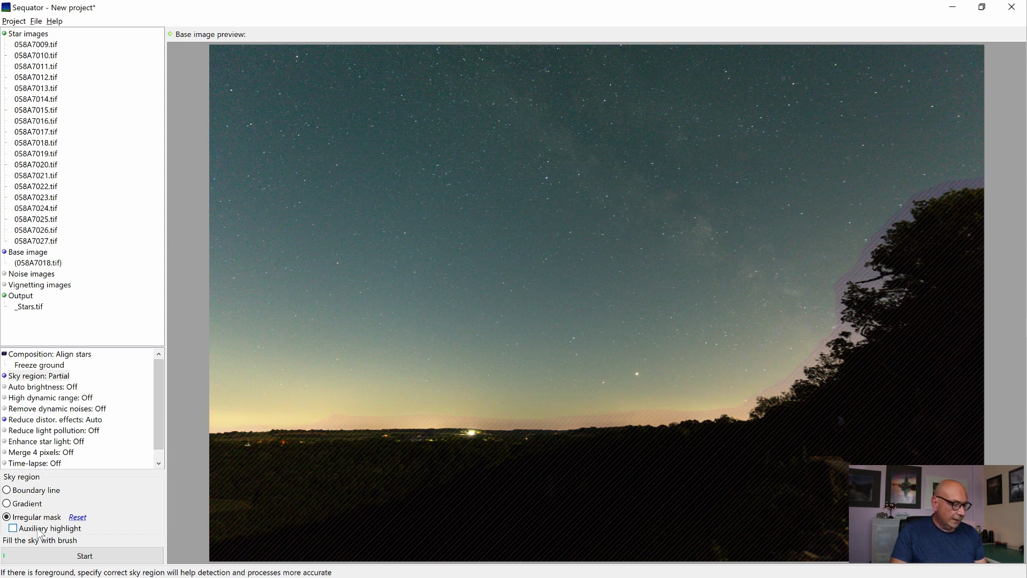
Step: Enable Auxiliary highlight and turn Remove dynamic noises On, leaving distortion reduction on Auto
{"action": "left_click", "coordinate": [13, 528]}
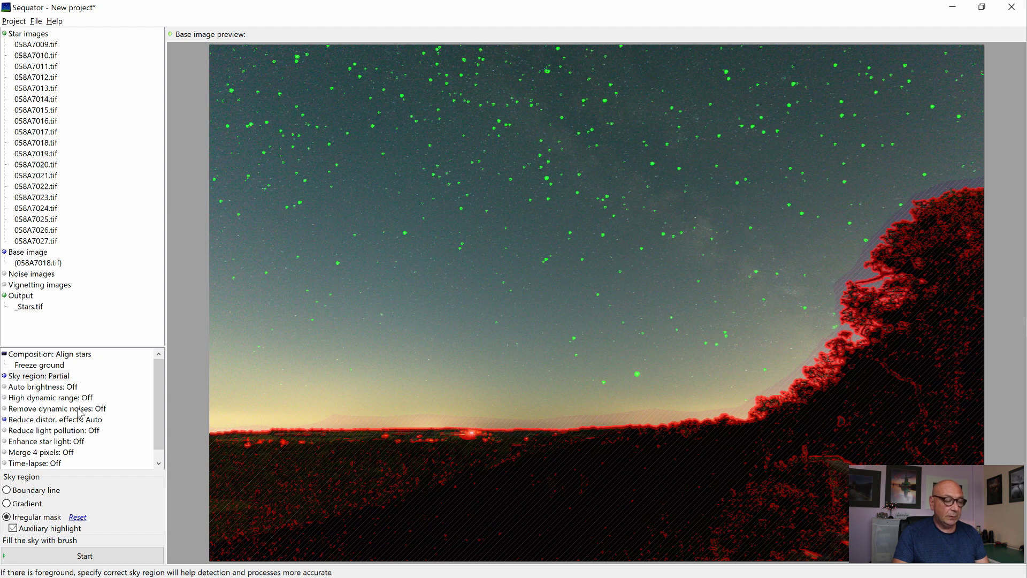
{"action": "double_click", "coordinate": [78, 409]}
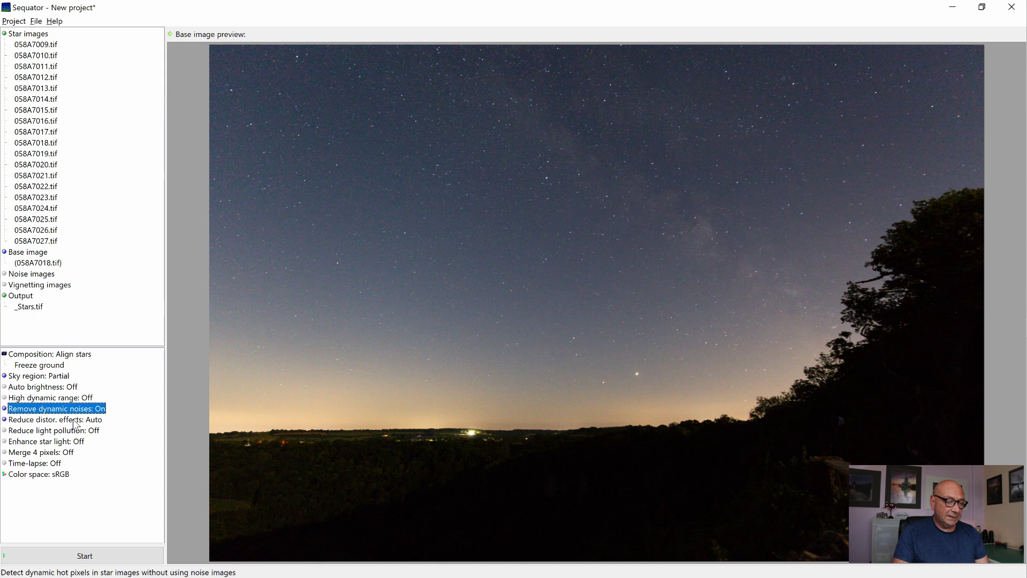
{"action": "left_click", "coordinate": [76, 420]}
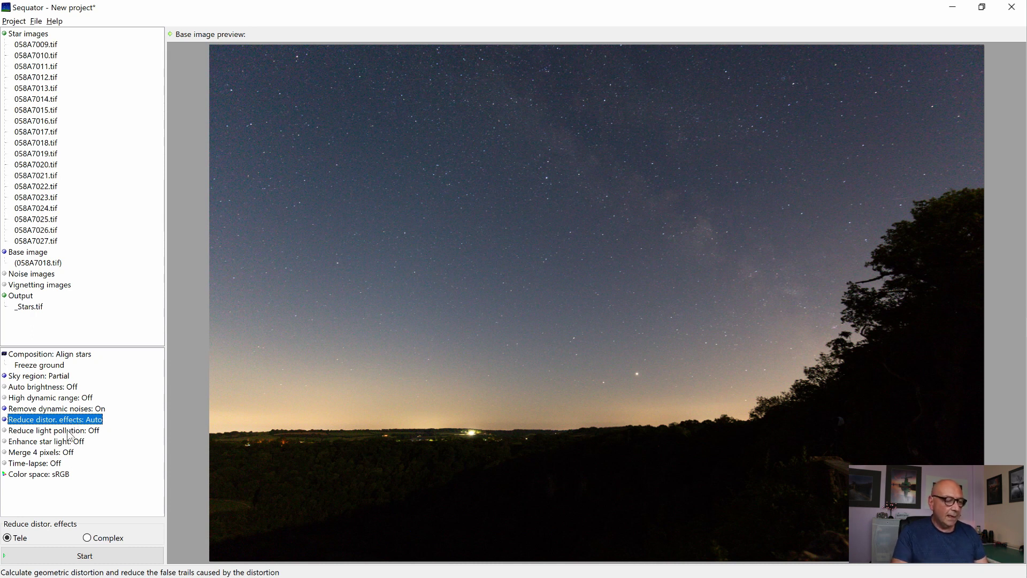
Step: Choose Uneven light pollution reduction with Intelligently-aggressive checked
{"action": "left_click", "coordinate": [69, 431]}
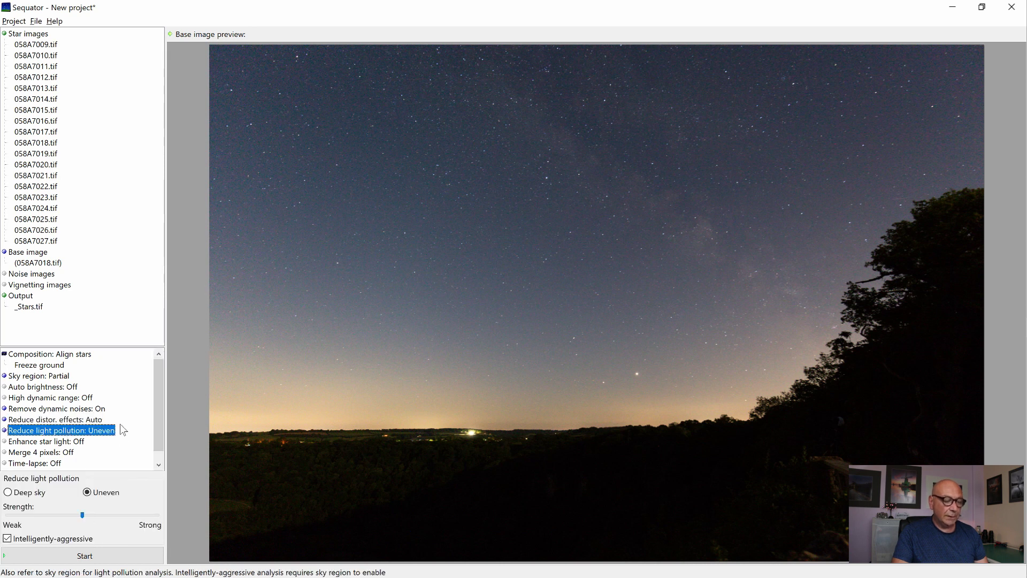
{"action": "left_click_drag", "start_coordinate": [159, 407], "coordinate": [160, 425]}
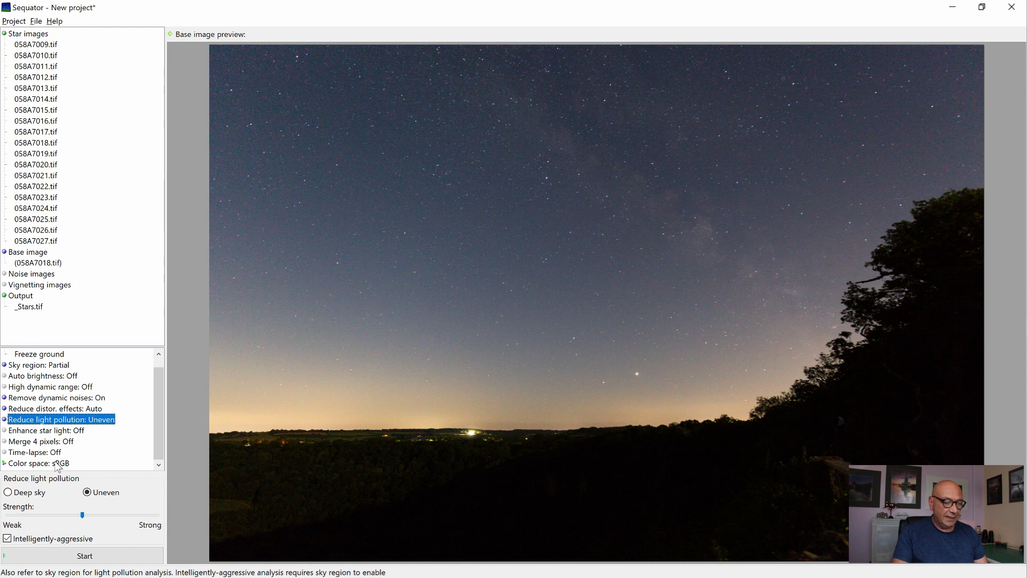
Step: Run the stack and close the Processing report once _Stars.tif is finished
{"action": "left_click", "coordinate": [93, 558]}
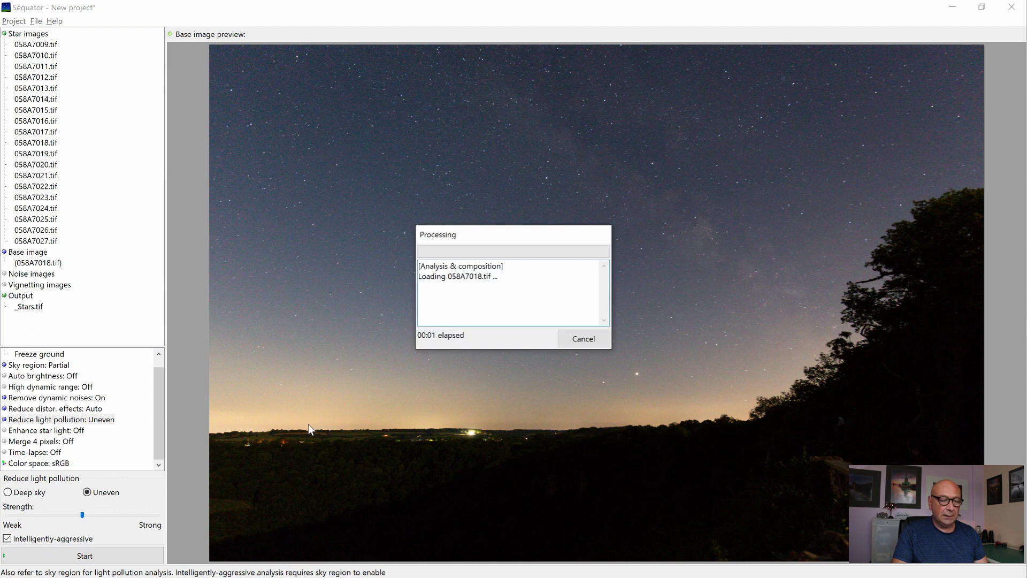
{"action": "left_click_drag", "start_coordinate": [521, 235], "coordinate": [529, 143]}
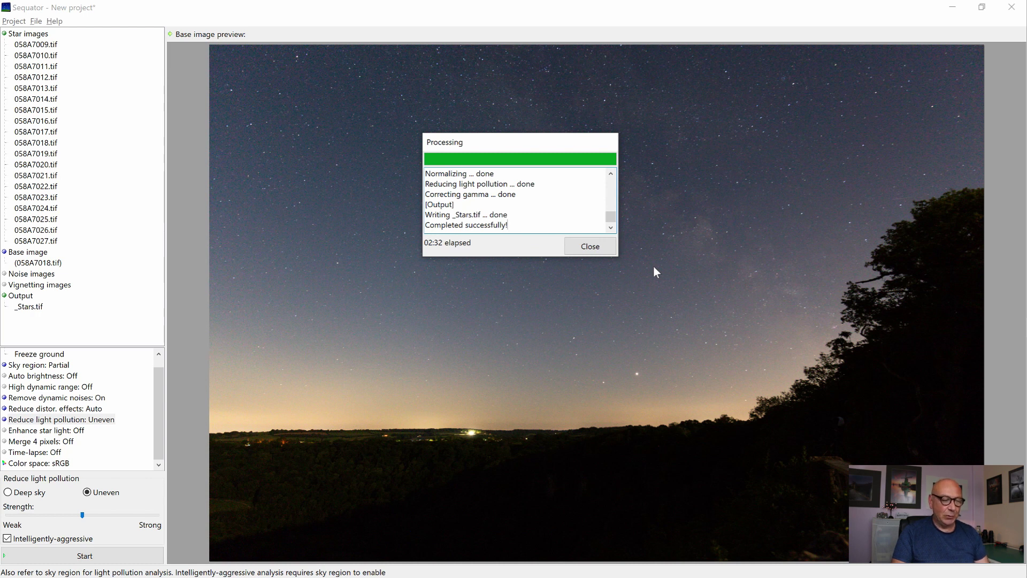
{"action": "left_click", "coordinate": [590, 247]}
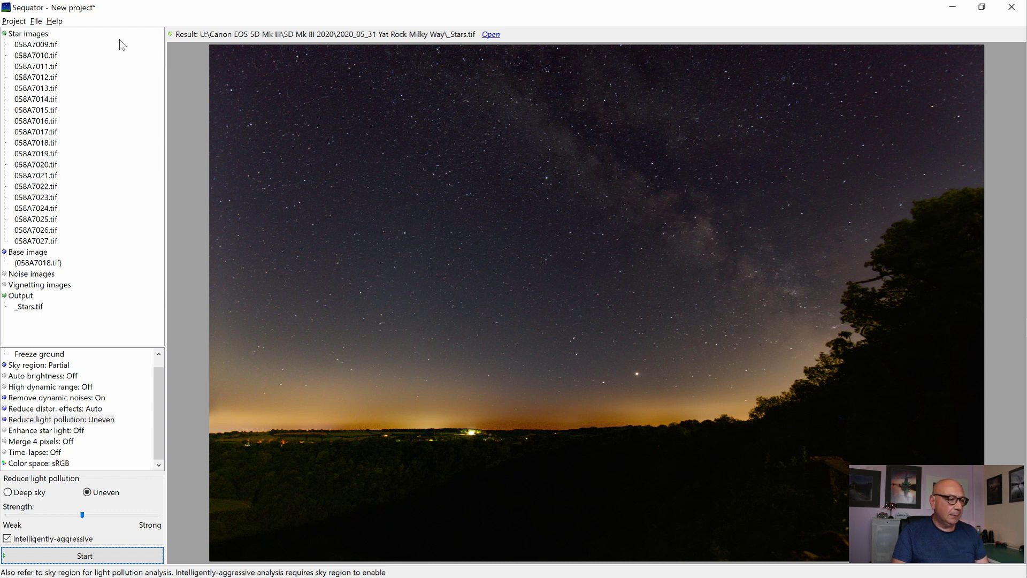
Step: Start a new empty Sequator project, discarding the current one without saving
{"action": "left_click", "coordinate": [14, 20]}
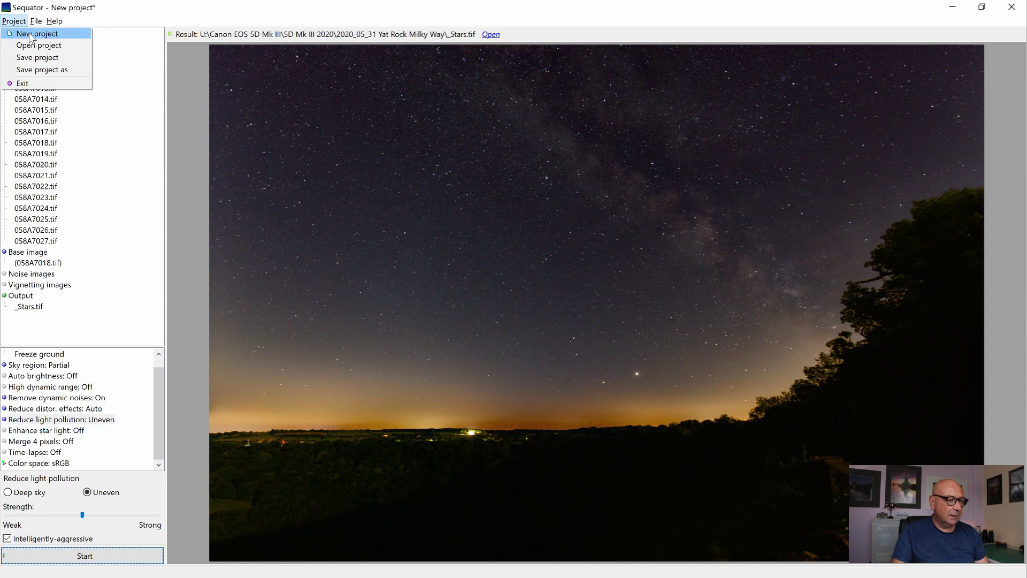
{"action": "left_click", "coordinate": [31, 34]}
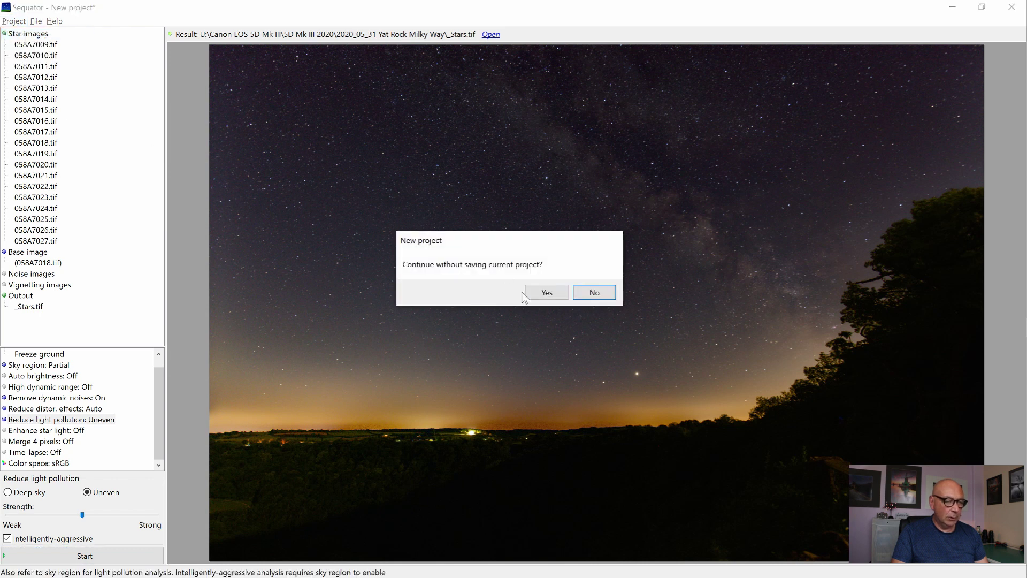
{"action": "left_click", "coordinate": [551, 296]}
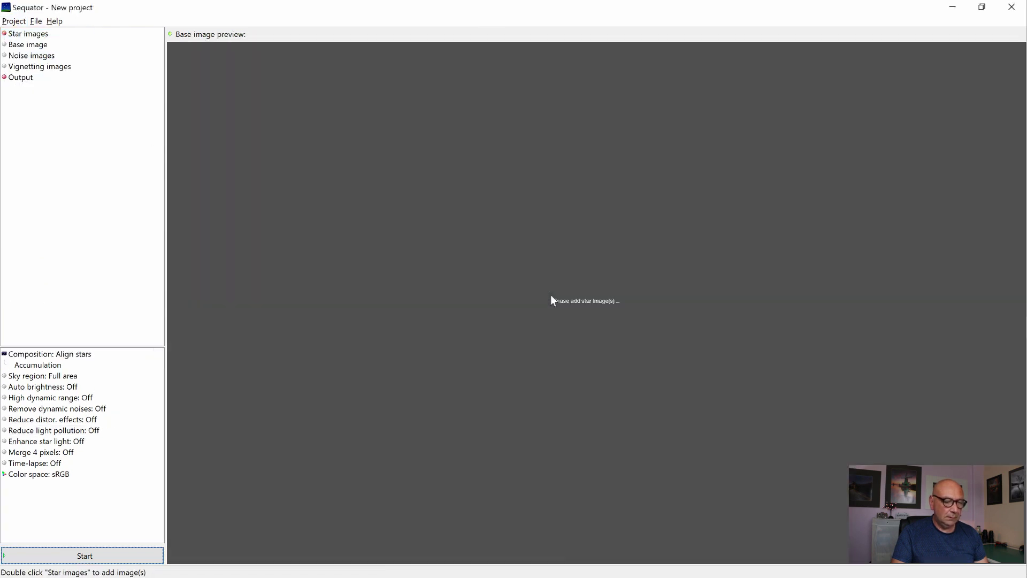
Step: Load 058A7029.tif through 058A7035.tif from _Lightroom_3 as the seven star images
{"action": "left_click", "coordinate": [42, 35]}
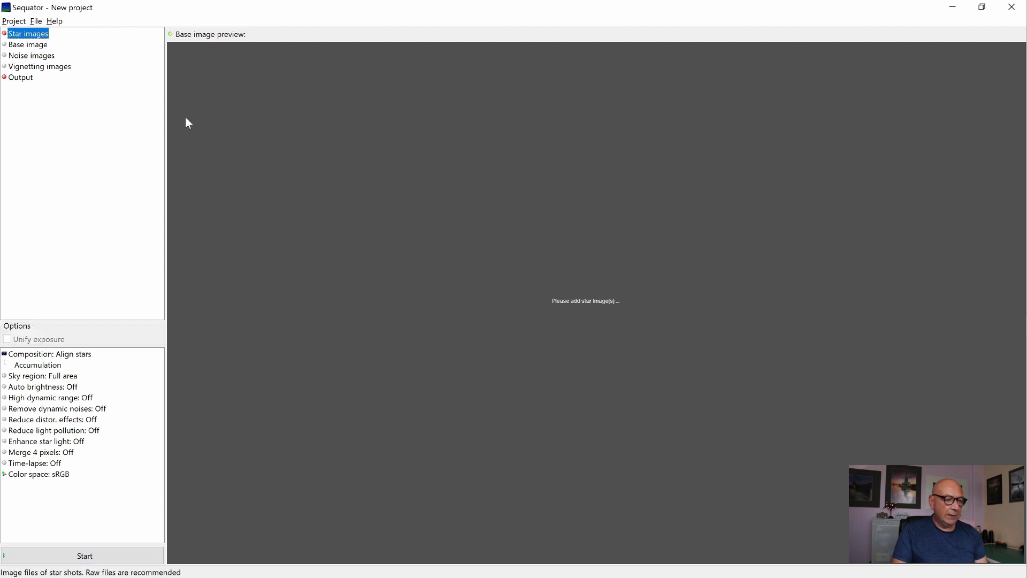
{"action": "double_click", "coordinate": [24, 34]}
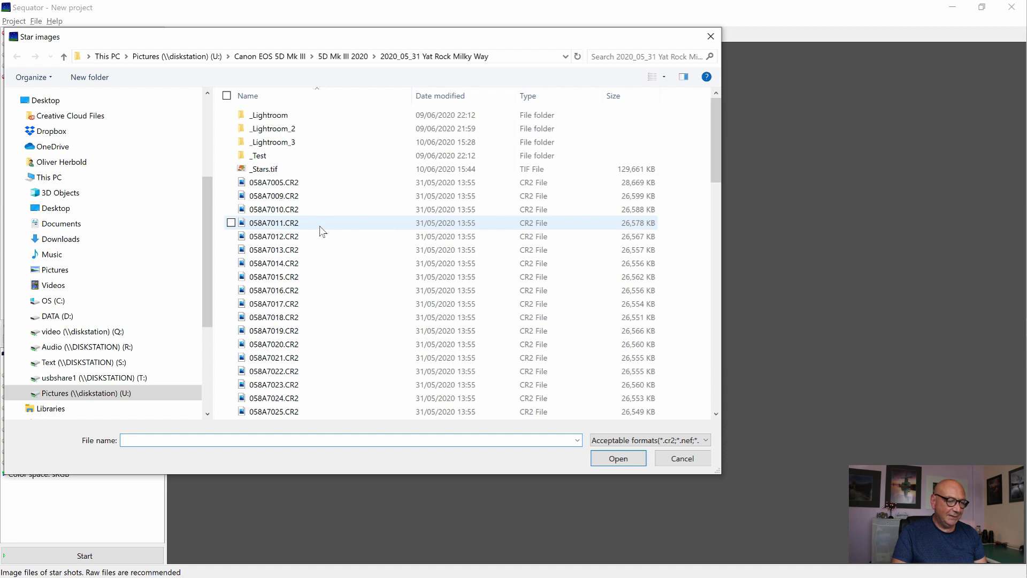
{"action": "double_click", "coordinate": [277, 143]}
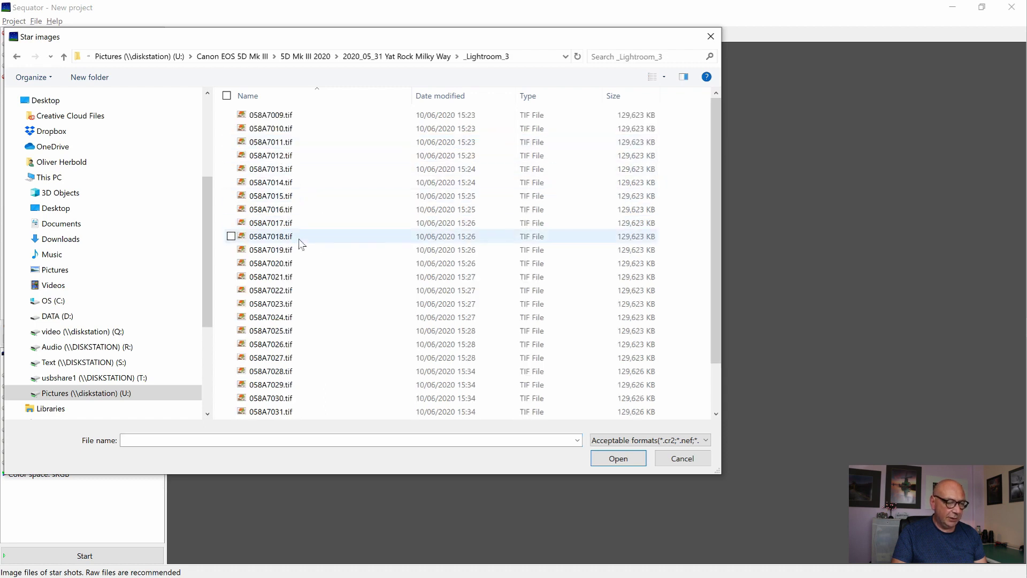
{"action": "scroll", "coordinate": [306, 250], "scroll_direction": "down", "scroll_amount": 4}
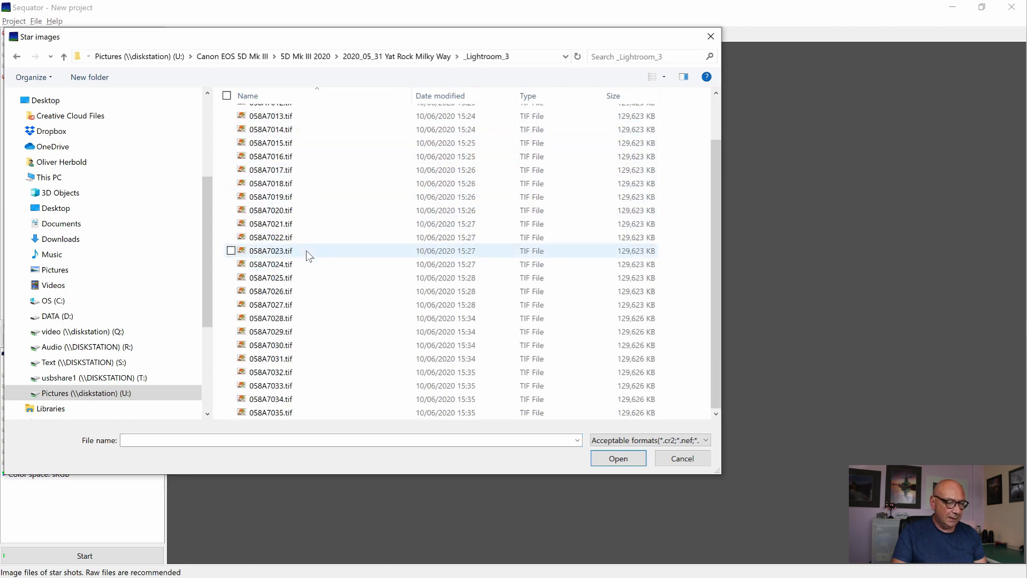
{"action": "left_click", "coordinate": [285, 334]}
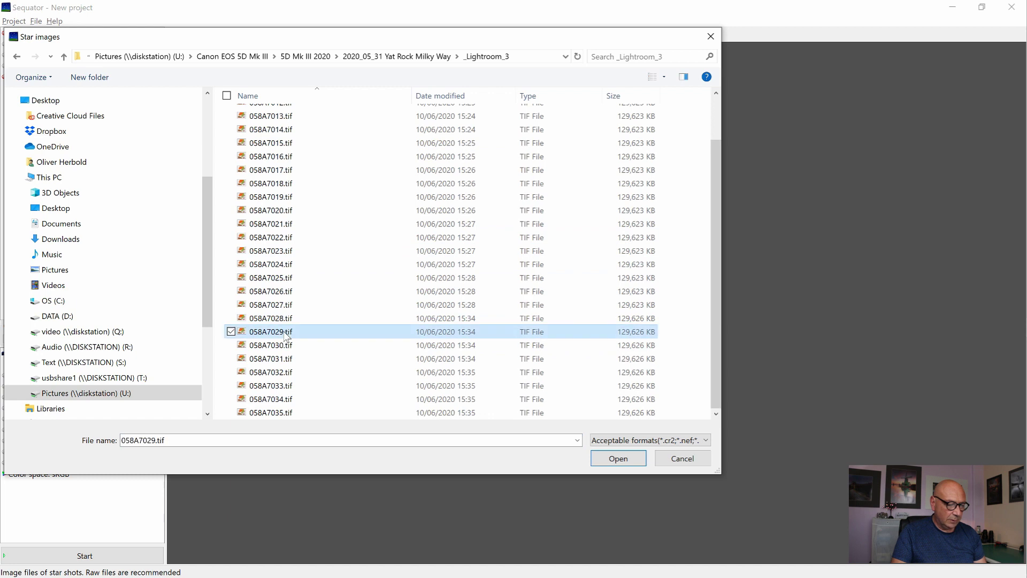
{"action": "left_click", "coordinate": [289, 414], "text": "shift"}
{"action": "left_click", "coordinate": [618, 458]}
Step: Save the output as _Foreground.tif in the 2020_05_31 Yat Rock Milky Way folder
{"action": "left_click", "coordinate": [128, 167]}
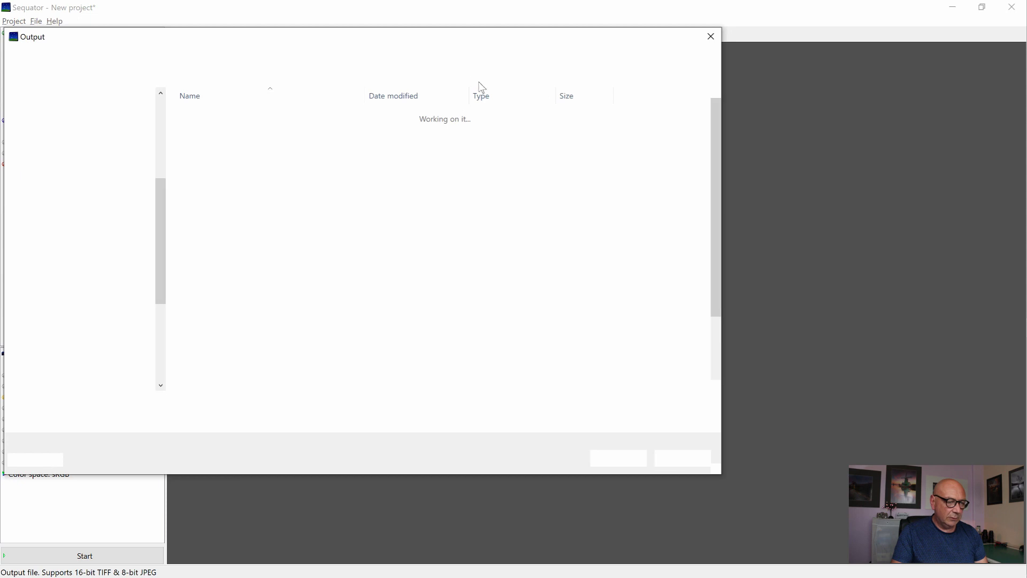
{"action": "left_click", "coordinate": [426, 58]}
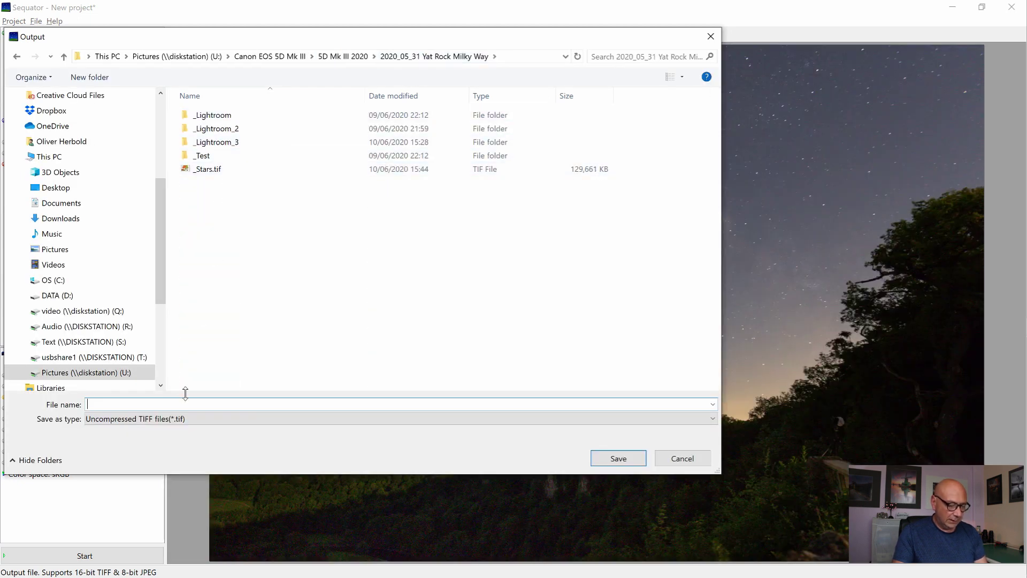
{"action": "type", "text": "_Foreground.tif"}
{"action": "key", "text": "Return"}
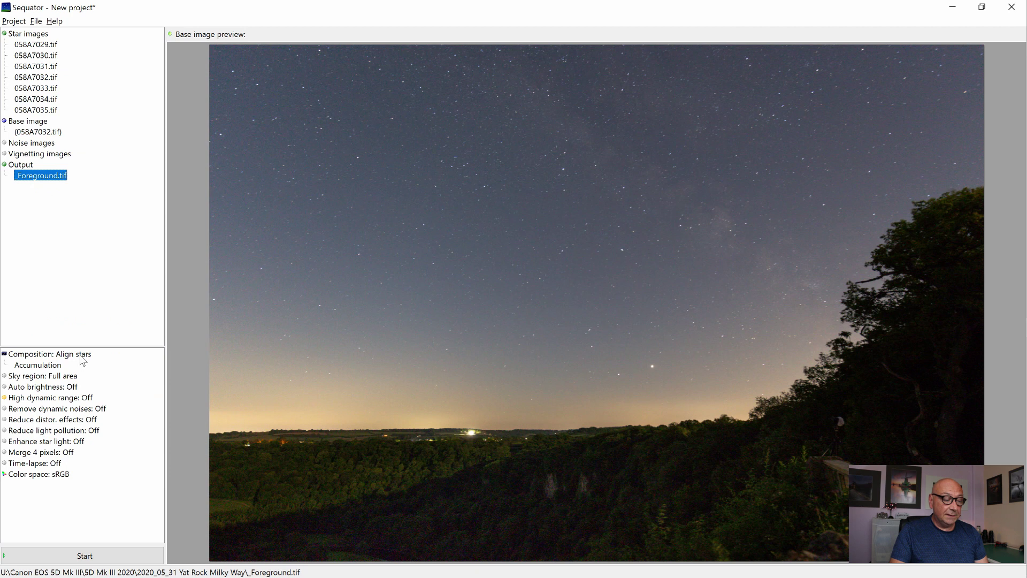
Step: Stack the foreground frames with Trails composition, Remove dynamic noises On and Uneven light-pollution reduction
{"action": "left_click", "coordinate": [83, 357]}
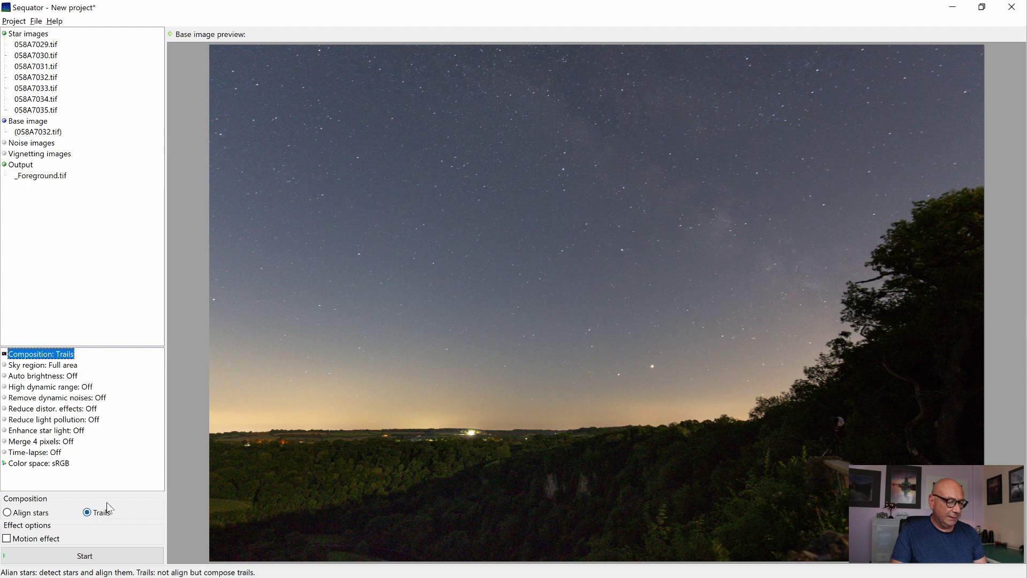
{"action": "left_click", "coordinate": [55, 368]}
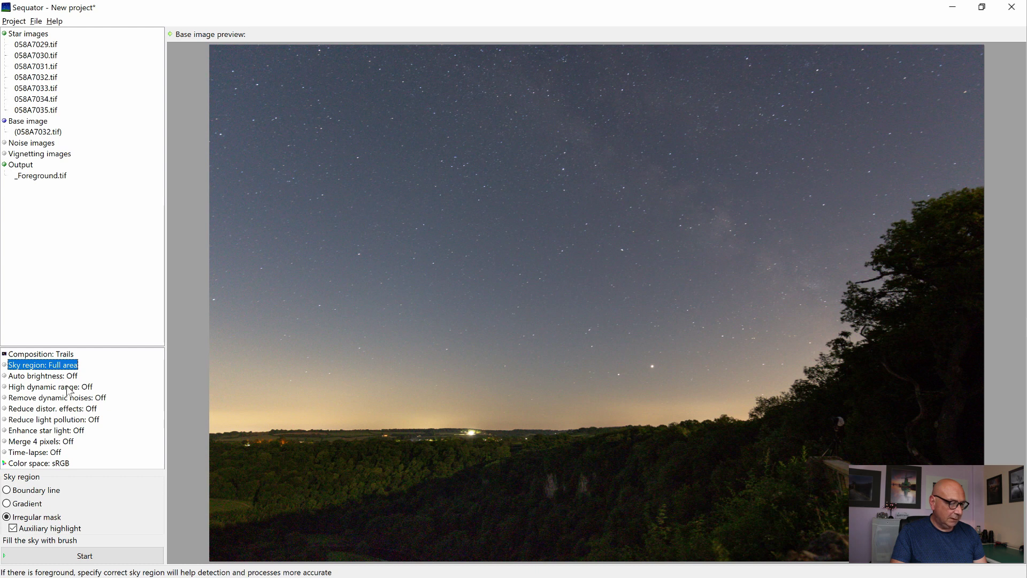
{"action": "left_click", "coordinate": [73, 398]}
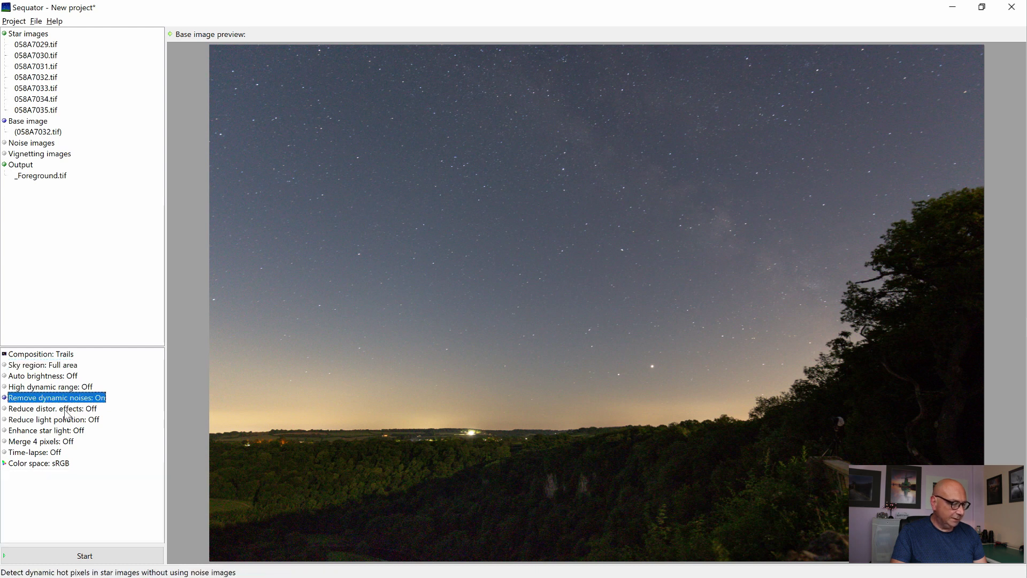
{"action": "left_click", "coordinate": [66, 420]}
{"action": "left_click", "coordinate": [81, 556]}
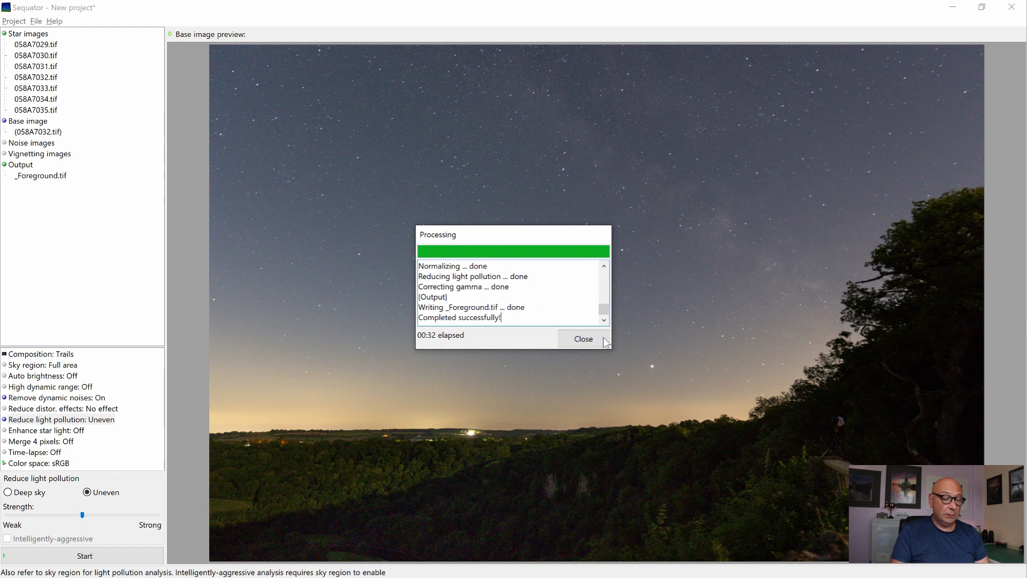
Step: Close the Sequator processing report to view the finished _Foreground.tif result
{"action": "left_click", "coordinate": [583, 339]}
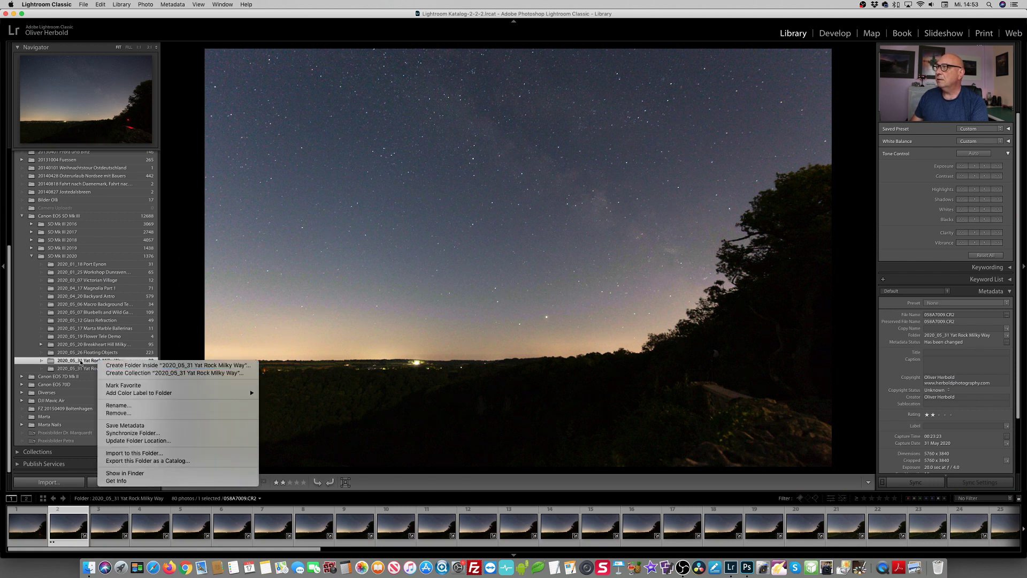
Step: Import _Foreground.tif and _Stars.tif from the Yat Rock Milky Way folder, skipping folder synchronisation
{"action": "left_click", "coordinate": [122, 434]}
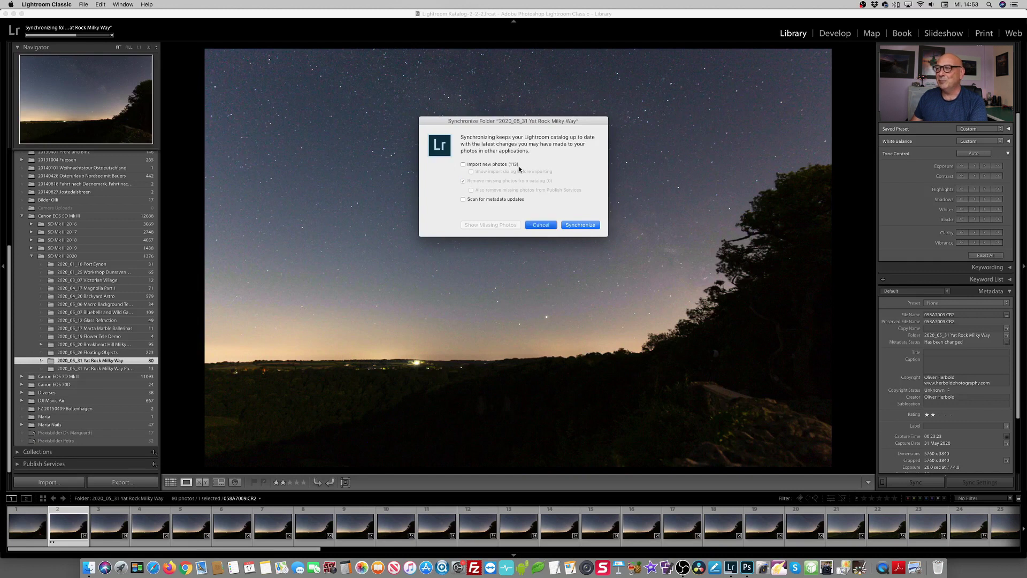
{"action": "key", "text": "Return"}
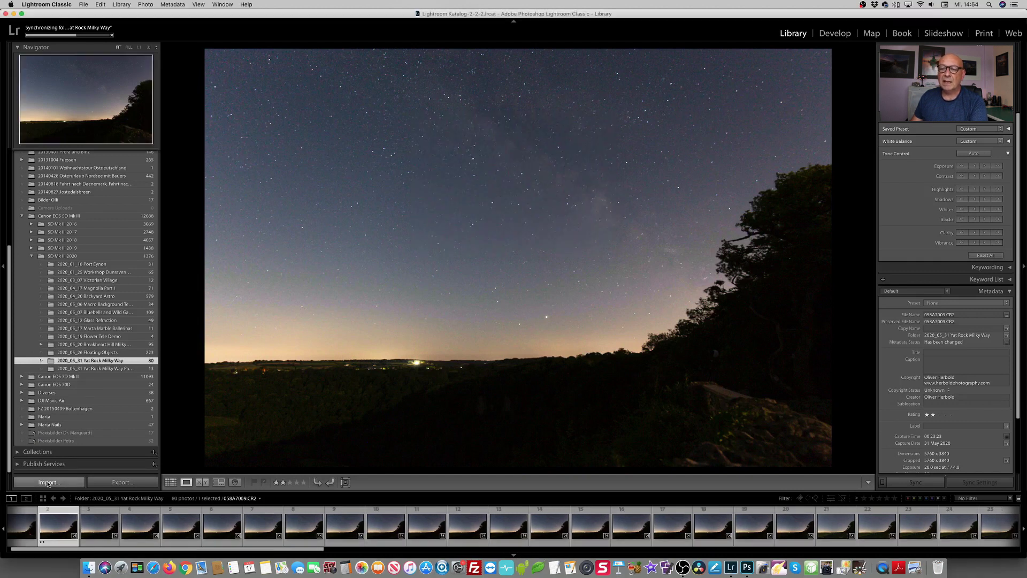
{"action": "left_click", "coordinate": [47, 483]}
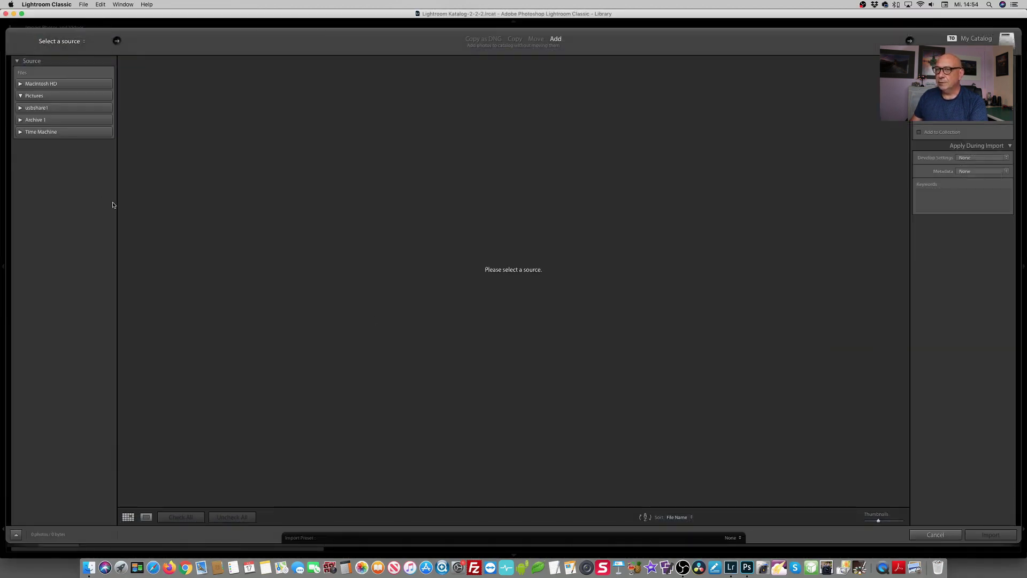
{"action": "left_click", "coordinate": [86, 218]}
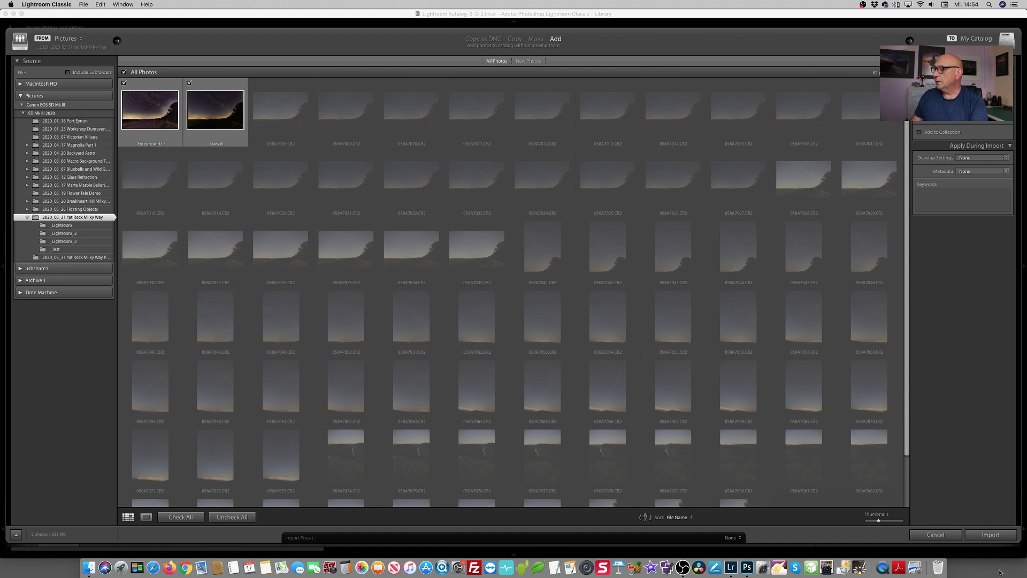
{"action": "left_click", "coordinate": [990, 534]}
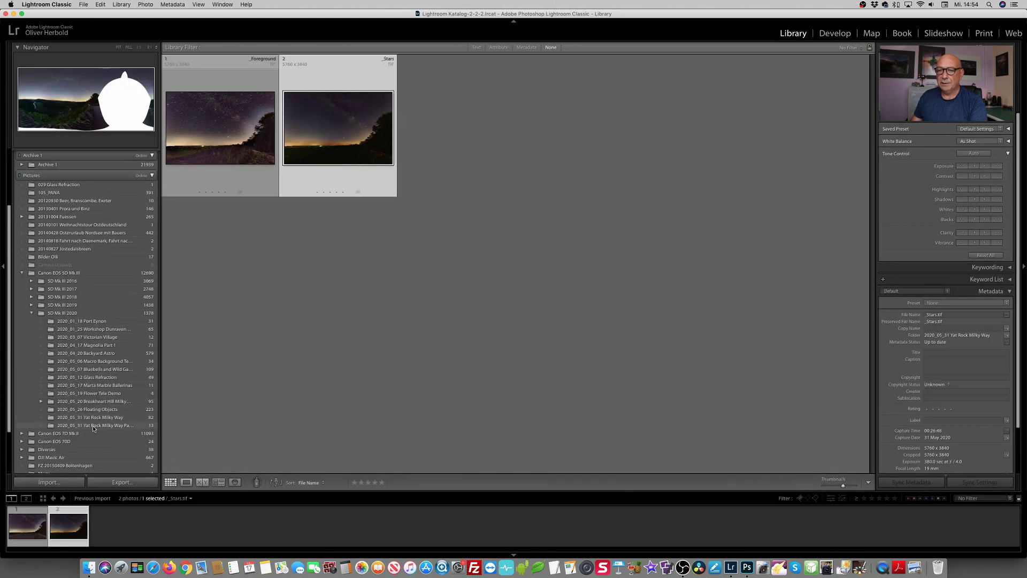
Step: Compare _Stars.tif with a single raw frame at 1:1 zoom to inspect sky noise
{"action": "left_click", "coordinate": [94, 417]}
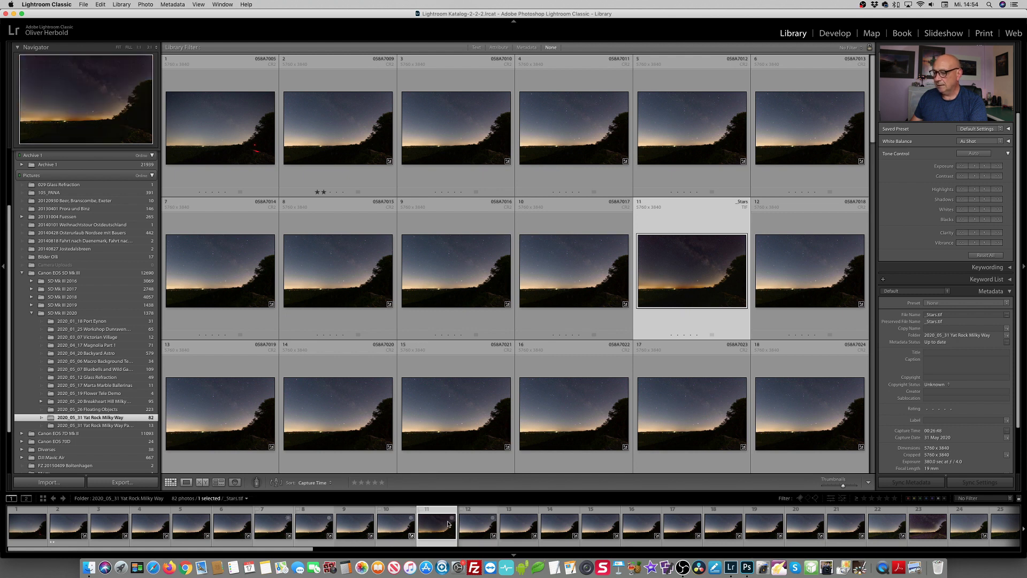
{"action": "left_click", "coordinate": [202, 483]}
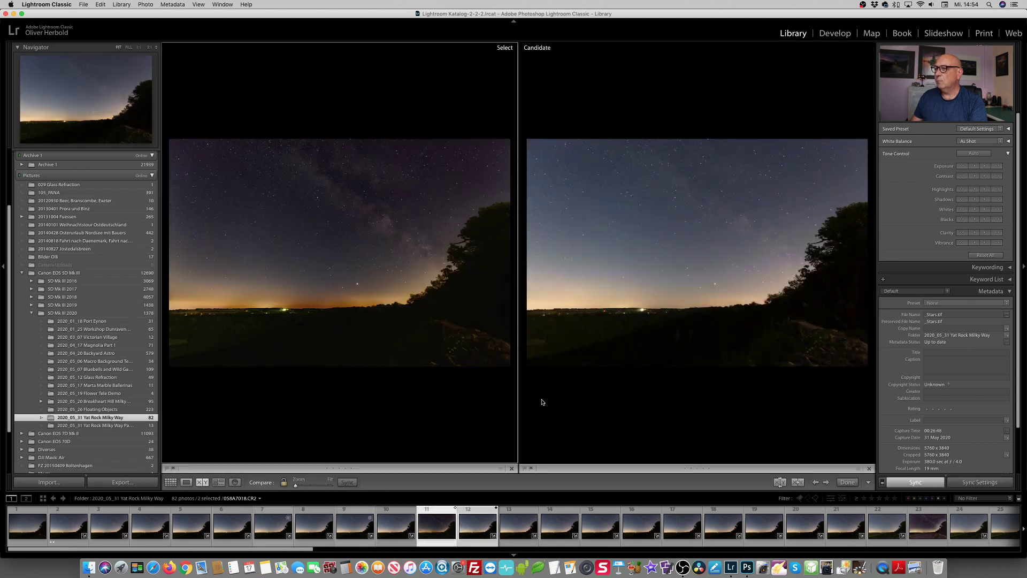
{"action": "left_click", "coordinate": [437, 263]}
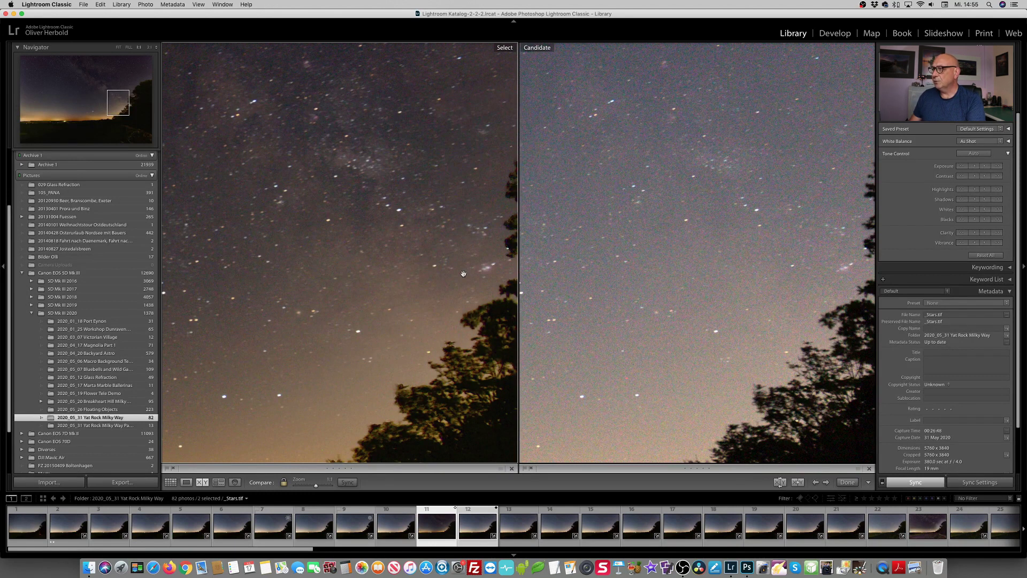
{"action": "scroll", "coordinate": [464, 274], "scroll_direction": "left", "scroll_amount": 15}
{"action": "scroll", "coordinate": [463, 274], "scroll_direction": "up", "scroll_amount": 5}
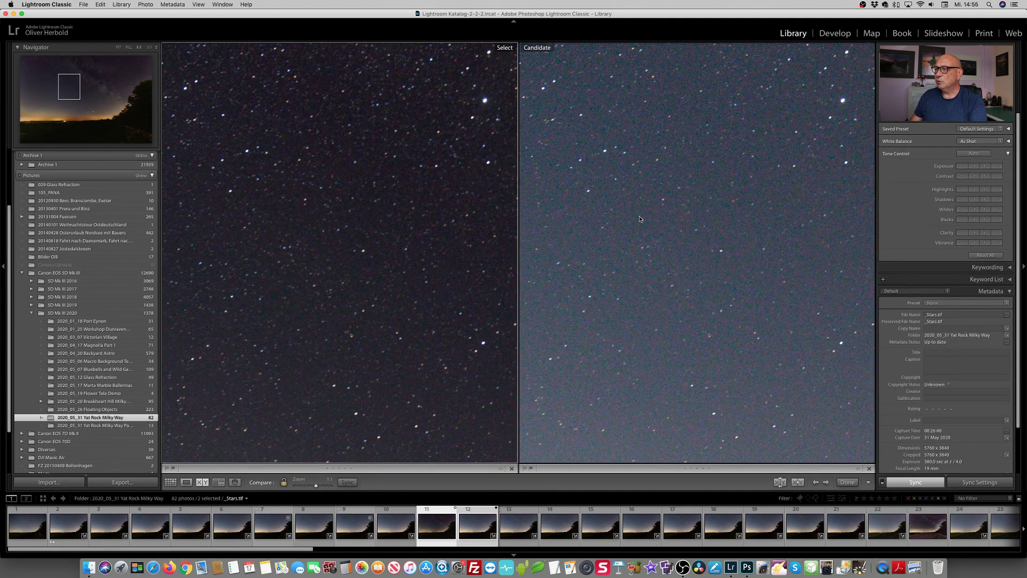
{"action": "left_click", "coordinate": [639, 218]}
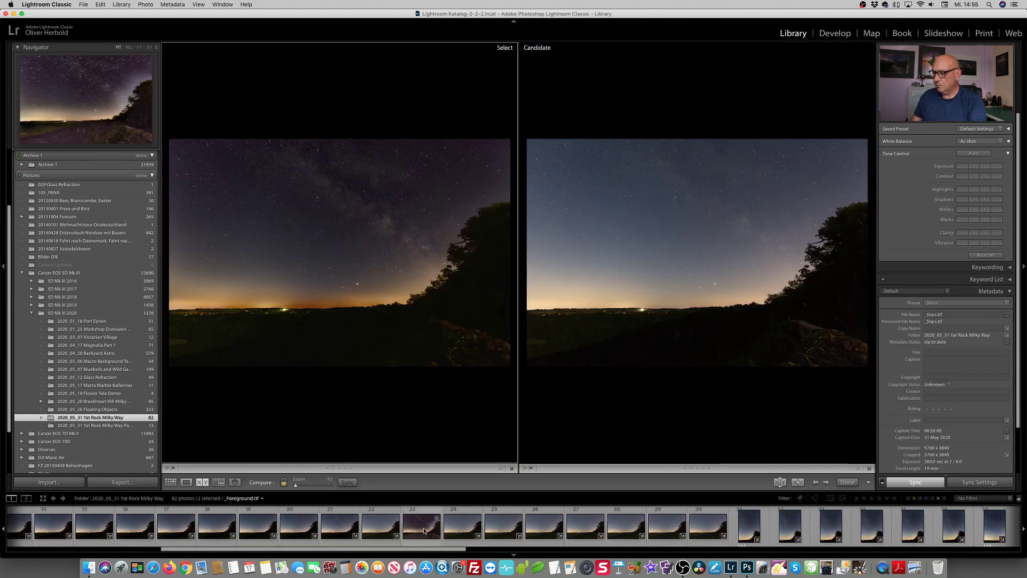
Step: Compare _Foreground.tif against a raw frame at 1:1 over the foreground, then fit both to view
{"action": "left_click", "coordinate": [427, 530]}
{"action": "left_click", "coordinate": [725, 327]}
{"action": "scroll", "coordinate": [721, 326], "scroll_direction": "right", "scroll_amount": 5}
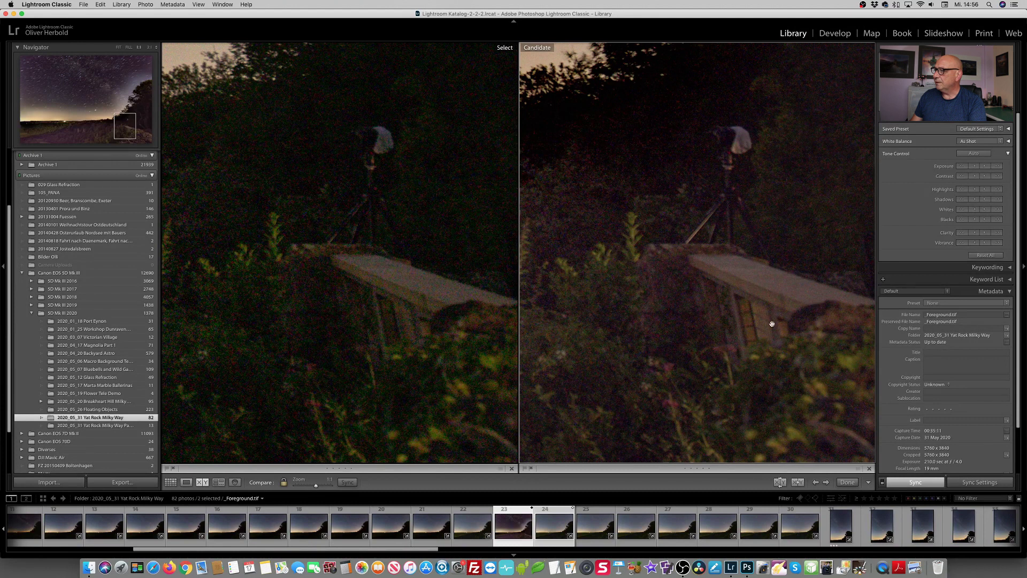
{"action": "scroll", "coordinate": [780, 329], "scroll_direction": "right", "scroll_amount": 5}
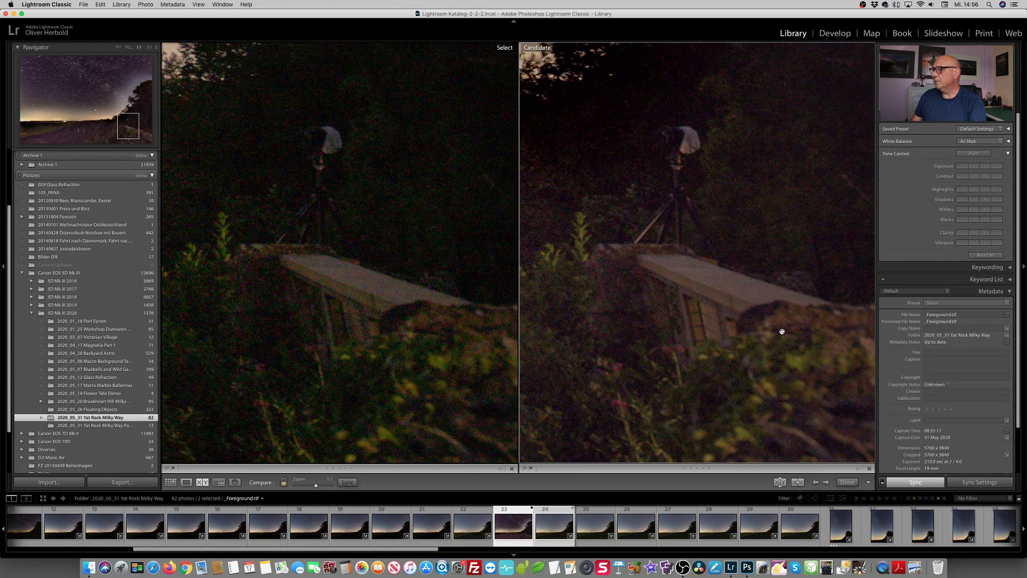
{"action": "scroll", "coordinate": [695, 316], "scroll_direction": "up", "scroll_amount": 5}
{"action": "scroll", "coordinate": [695, 316], "scroll_direction": "up", "scroll_amount": 8}
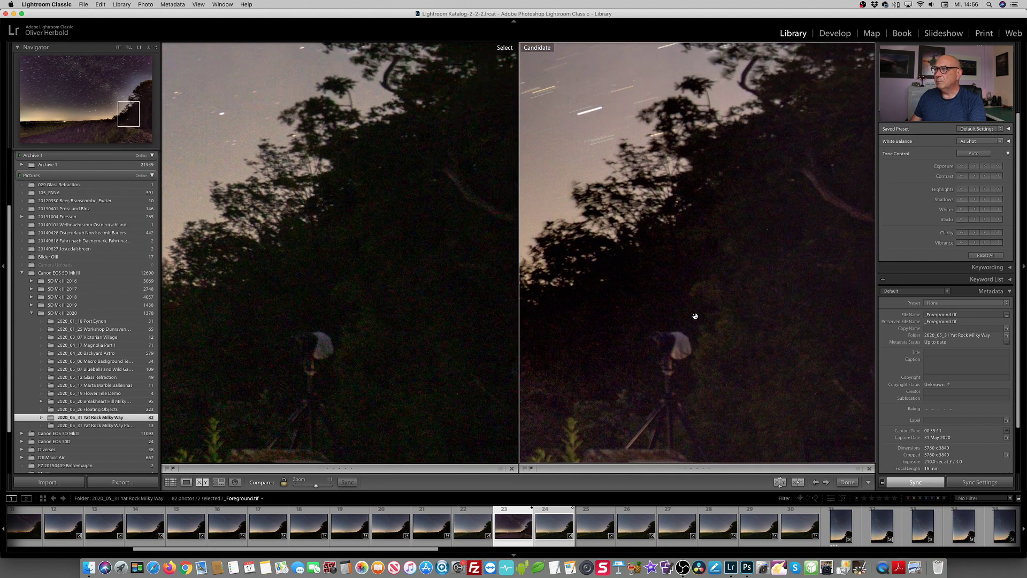
{"action": "scroll", "coordinate": [695, 316], "scroll_direction": "down", "scroll_amount": 7}
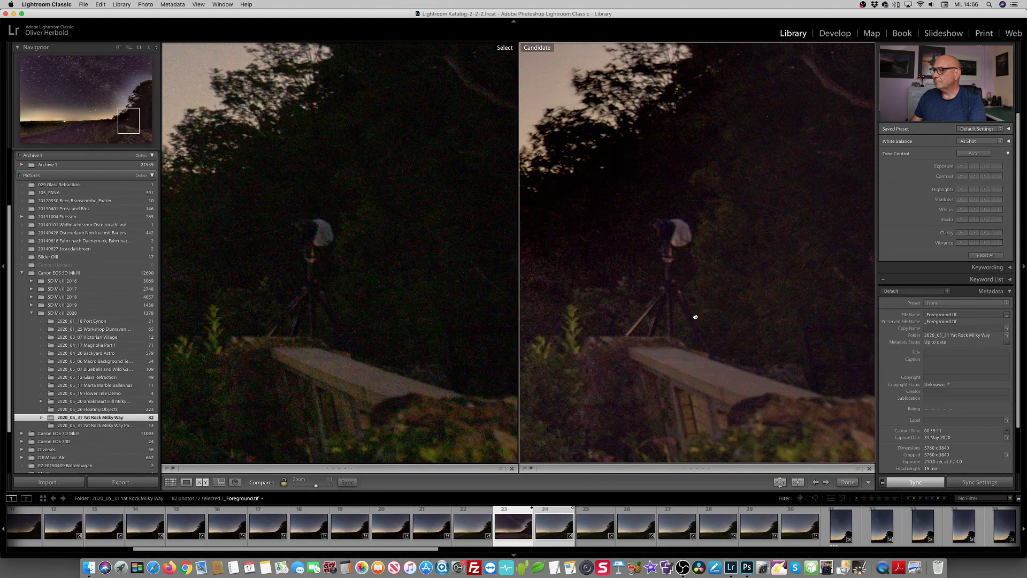
{"action": "left_click", "coordinate": [695, 316]}
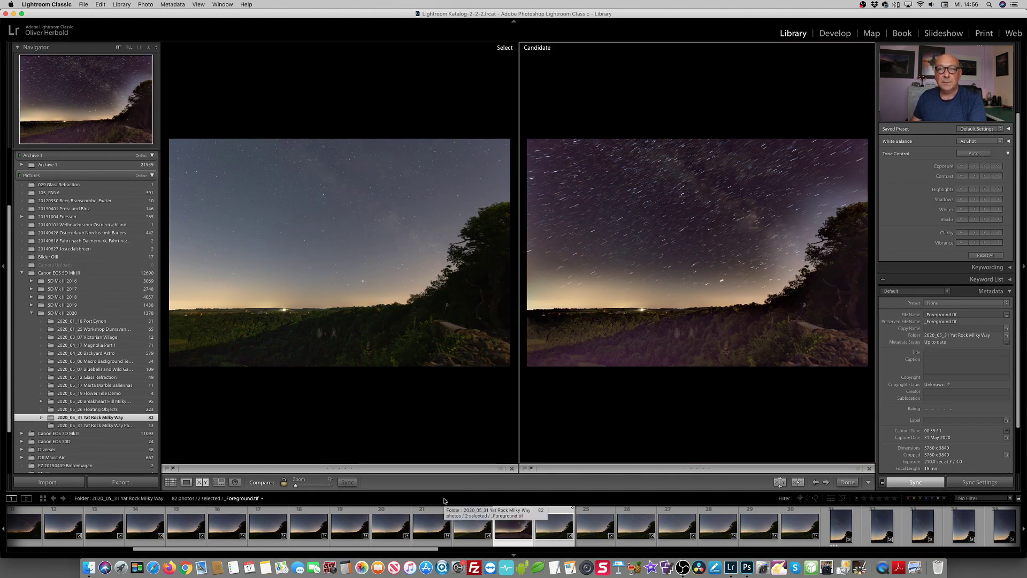
Step: Return to single-photo view and open _Stars.tif in Develop
{"action": "key", "text": "e"}
{"action": "scroll", "coordinate": [313, 524], "scroll_direction": "left", "scroll_amount": 3}
{"action": "scroll", "coordinate": [313, 524], "scroll_direction": "left", "scroll_amount": 3}
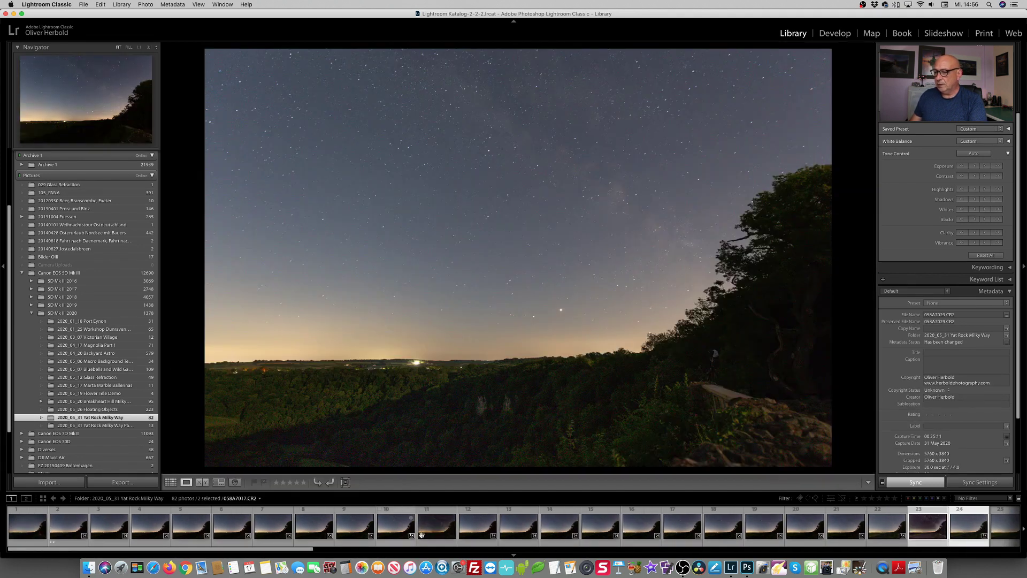
{"action": "left_click", "coordinate": [448, 536]}
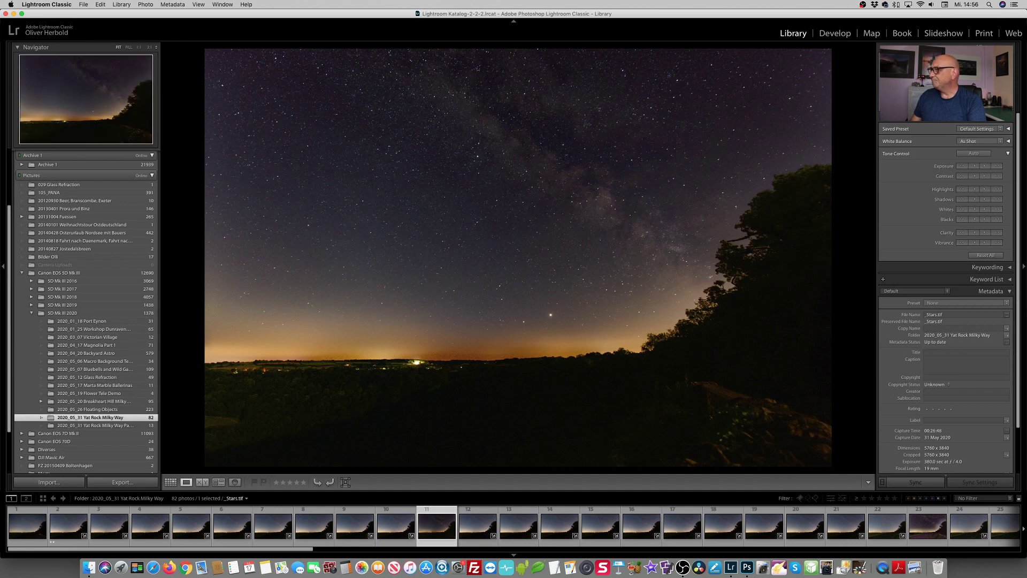
{"action": "key", "text": "d"}
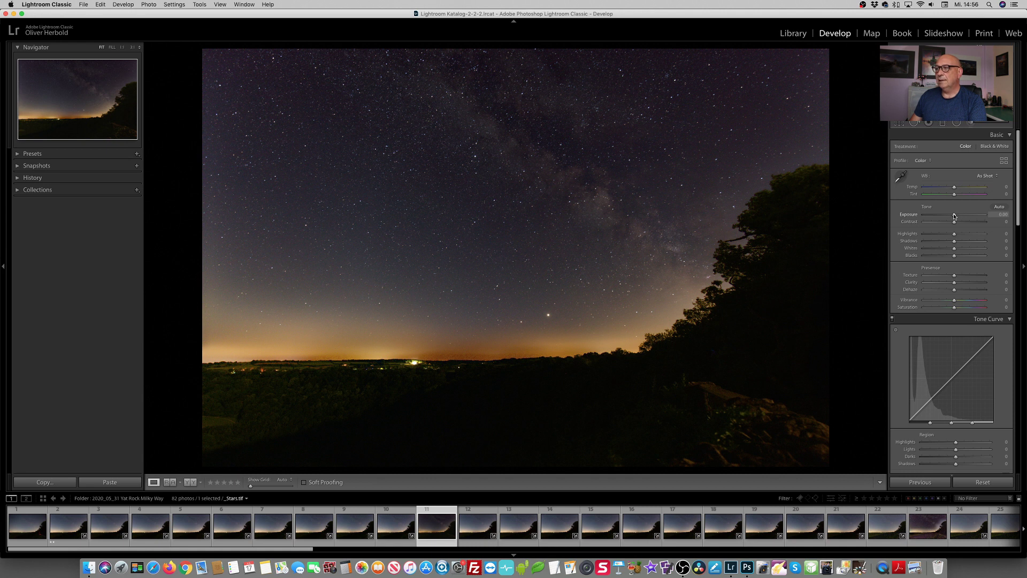
Step: Settle _Stars.tif exposure at +0.55 and lift contrast, shadows and whites slightly
{"action": "left_click_drag", "start_coordinate": [955, 216], "coordinate": [957, 216]}
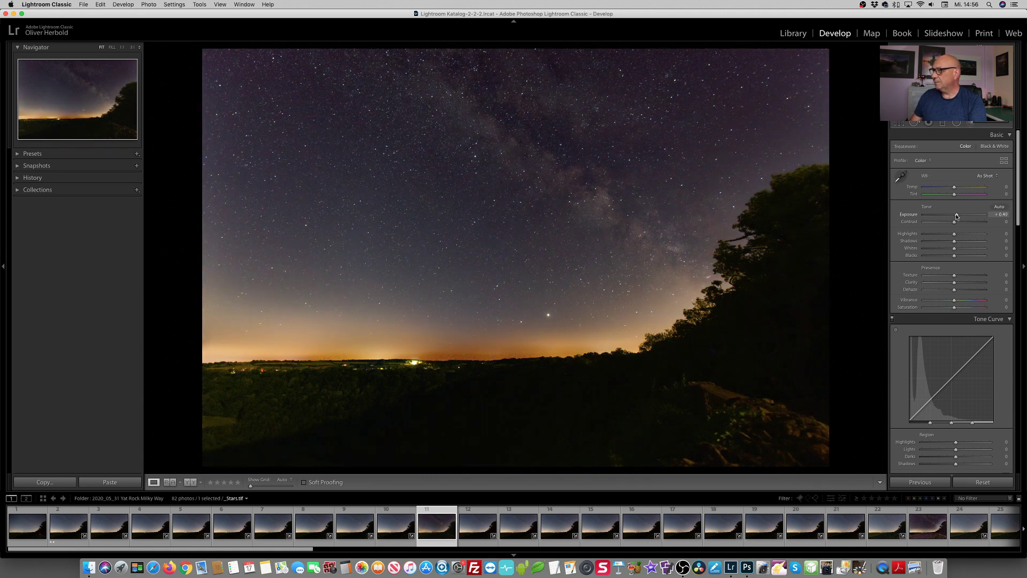
{"action": "left_click_drag", "start_coordinate": [957, 216], "coordinate": [961, 214]}
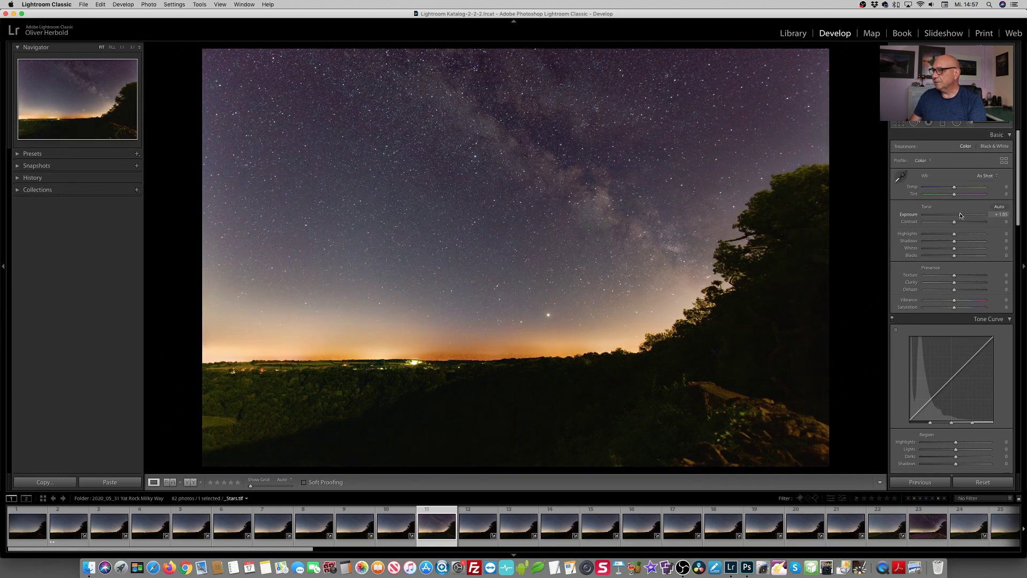
{"action": "left_click_drag", "start_coordinate": [960, 215], "coordinate": [959, 215]}
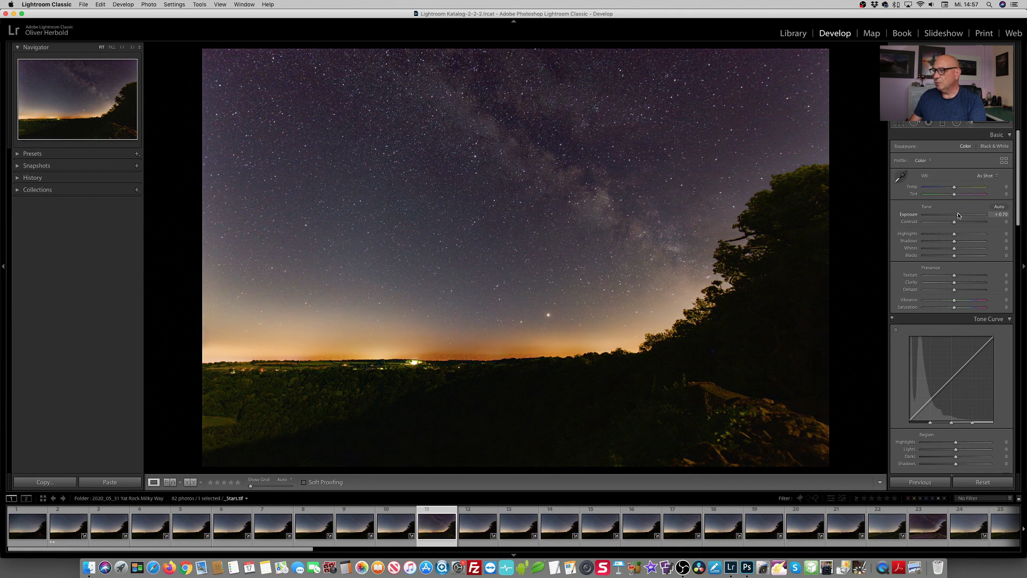
{"action": "left_click_drag", "start_coordinate": [958, 215], "coordinate": [957, 215]}
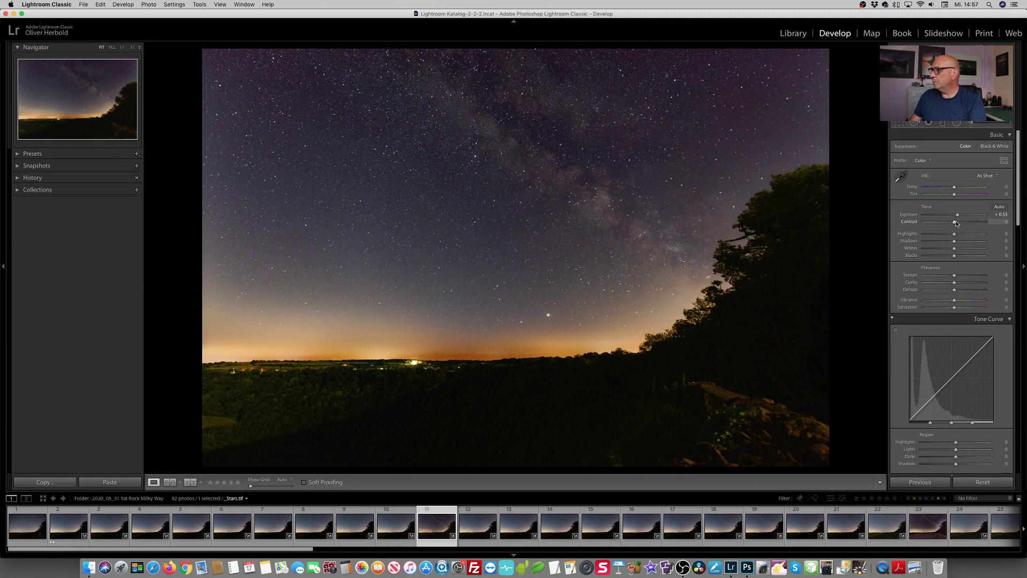
{"action": "left_click_drag", "start_coordinate": [954, 222], "coordinate": [960, 249]}
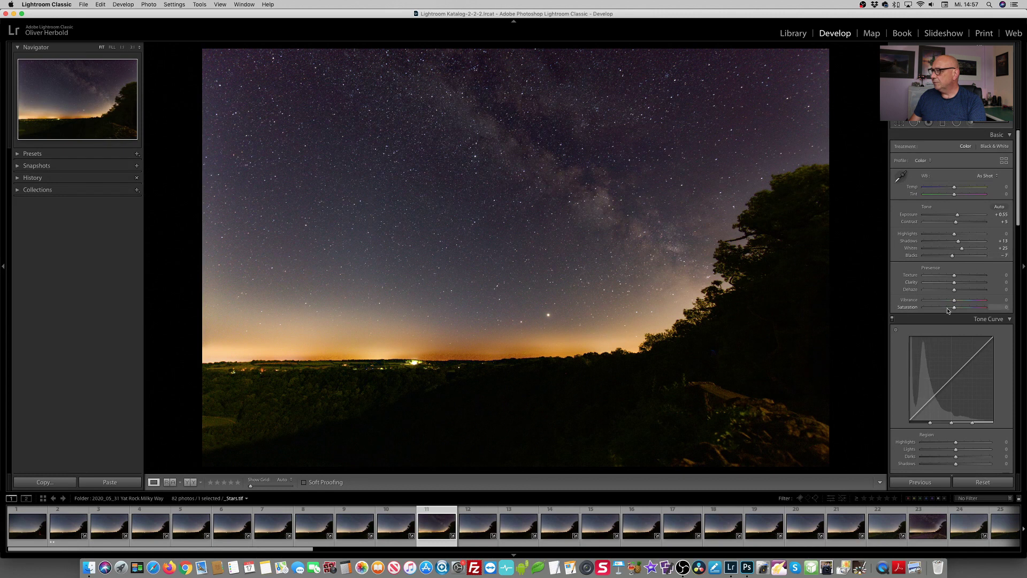
Step: Strengthen Clarity across the photo and raise Exposure to +1.05
{"action": "scroll", "coordinate": [955, 350], "scroll_direction": "down", "scroll_amount": 5}
{"action": "left_click_drag", "start_coordinate": [955, 314], "coordinate": [955, 323]}
{"action": "scroll", "coordinate": [961, 324], "scroll_direction": "up", "scroll_amount": 5}
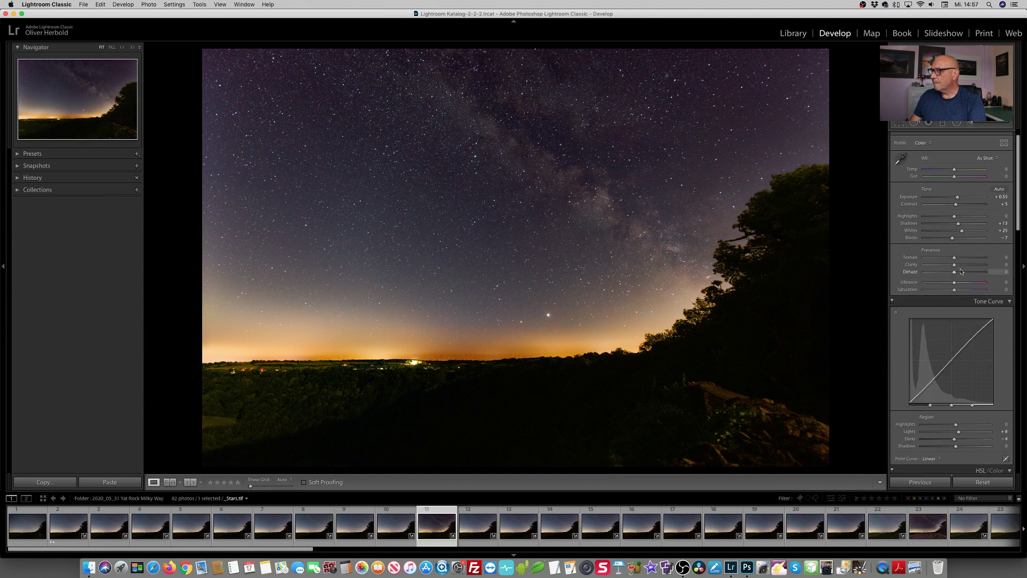
{"action": "mouse_move", "coordinate": [960, 266]}
{"action": "left_mouse_down"}
{"action": "mouse_move", "coordinate": [987, 266]}
{"action": "mouse_move", "coordinate": [954, 267]}
{"action": "left_mouse_up"}
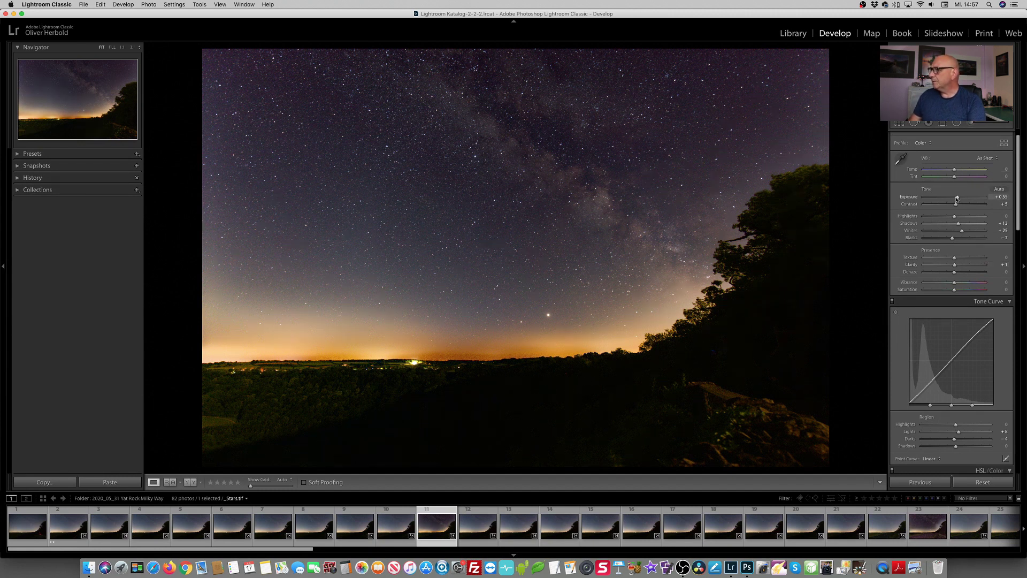
{"action": "left_click_drag", "start_coordinate": [957, 198], "coordinate": [960, 198]}
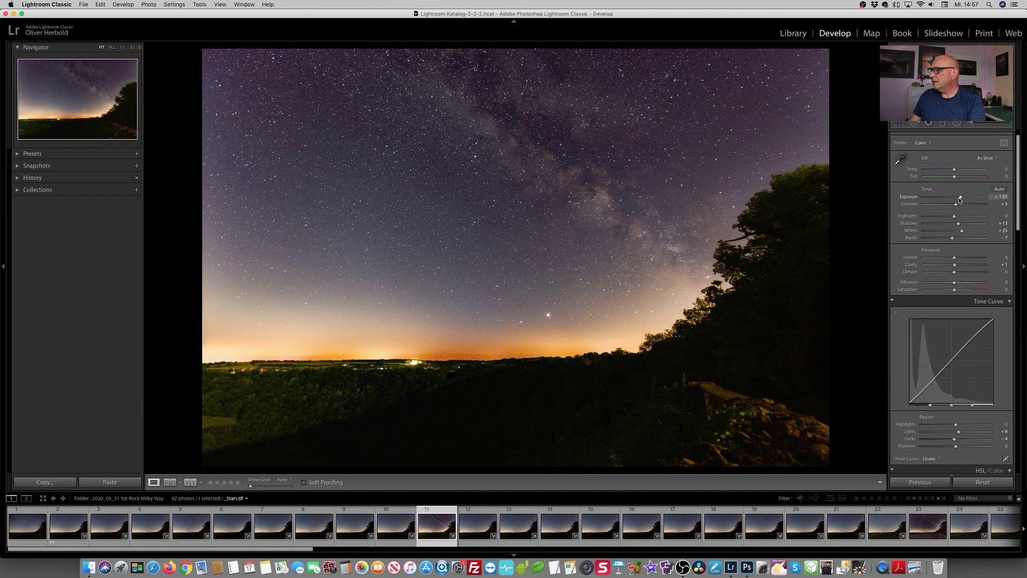
{"action": "left_click", "coordinate": [957, 123]}
Step: Draw a rotated radial filter over the sky with Exposure -0.37 and lowered Highlights
{"action": "left_click_drag", "start_coordinate": [307, 91], "coordinate": [785, 322]}
{"action": "left_click_drag", "start_coordinate": [753, 170], "coordinate": [401, 139]}
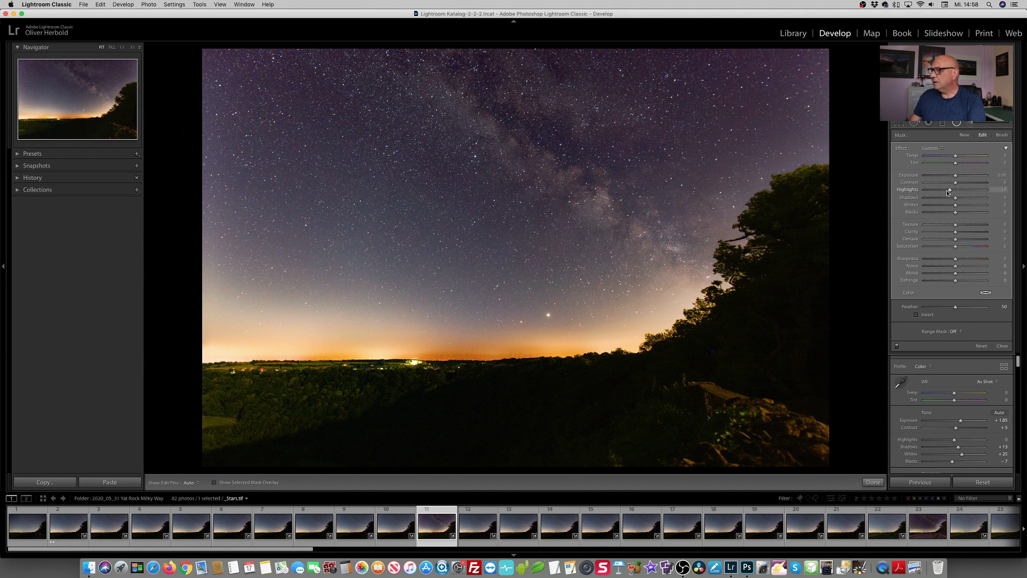
{"action": "left_click_drag", "start_coordinate": [954, 189], "coordinate": [923, 190]}
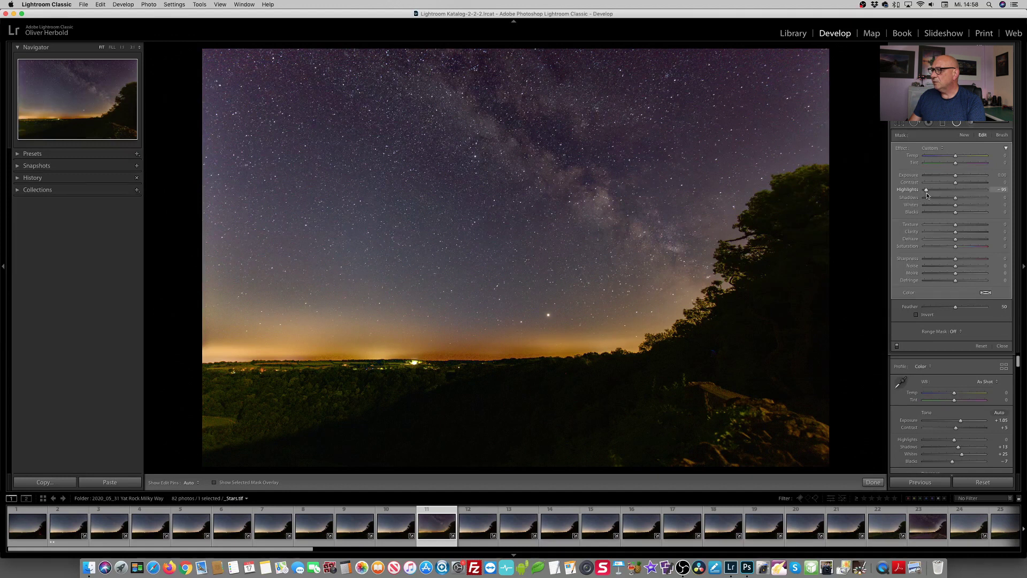
{"action": "left_click_drag", "start_coordinate": [954, 179], "coordinate": [950, 180]}
{"action": "mouse_move", "coordinate": [929, 190]}
{"action": "left_mouse_down"}
{"action": "mouse_move", "coordinate": [951, 176]}
{"action": "mouse_move", "coordinate": [942, 191]}
{"action": "left_mouse_up"}
Step: Add an inverted radial filter around the Milky Way with high Clarity and Texture -91
{"action": "mouse_move", "coordinate": [603, 332]}
{"action": "left_click", "coordinate": [873, 482]}
{"action": "left_click", "coordinate": [957, 123]}
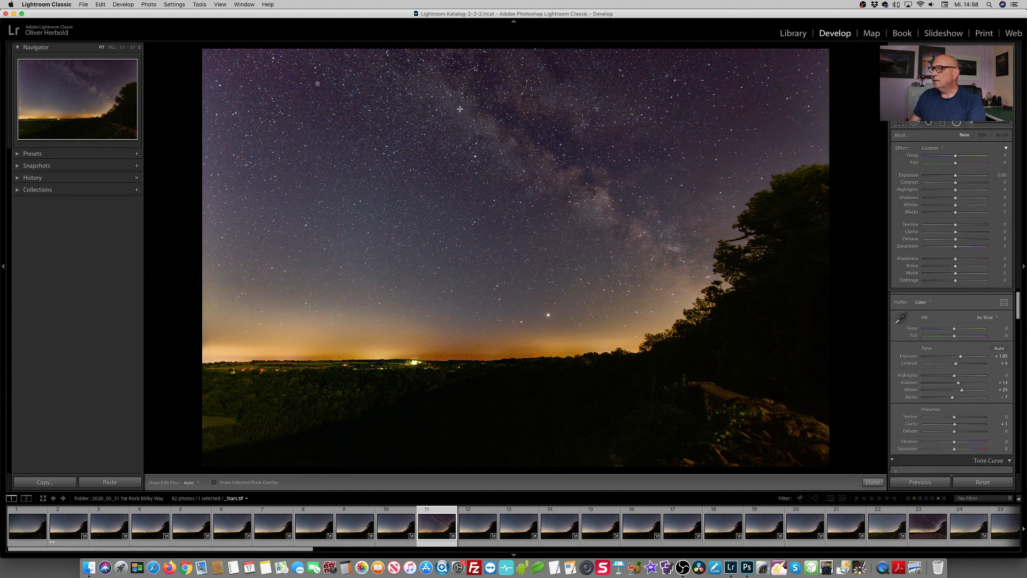
{"action": "left_click_drag", "start_coordinate": [579, 204], "coordinate": [678, 250]}
{"action": "left_click_drag", "start_coordinate": [650, 177], "coordinate": [744, 248]}
{"action": "left_click", "coordinate": [916, 315]}
{"action": "left_click_drag", "start_coordinate": [956, 232], "coordinate": [983, 231]}
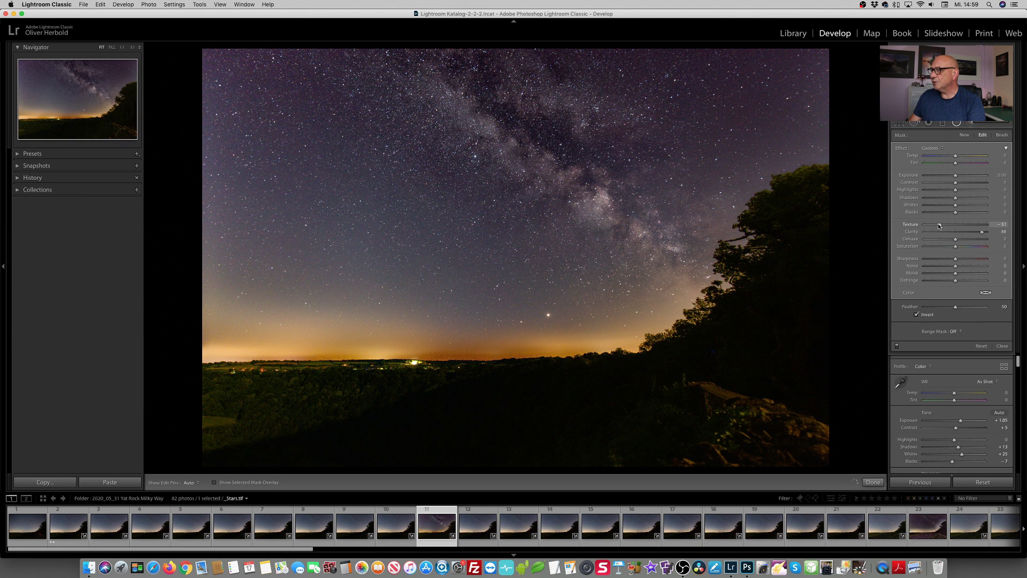
{"action": "left_click_drag", "start_coordinate": [932, 225], "coordinate": [983, 233]}
Step: Lower the whole photo's Texture to -26 and reduce Highlights to darken the horizon glow
{"action": "left_click", "coordinate": [873, 482]}
{"action": "mouse_move", "coordinate": [953, 256]}
{"action": "left_mouse_down"}
{"action": "mouse_move", "coordinate": [937, 259]}
{"action": "mouse_move", "coordinate": [946, 258]}
{"action": "left_mouse_up"}
{"action": "left_click_drag", "start_coordinate": [954, 216], "coordinate": [942, 218]}
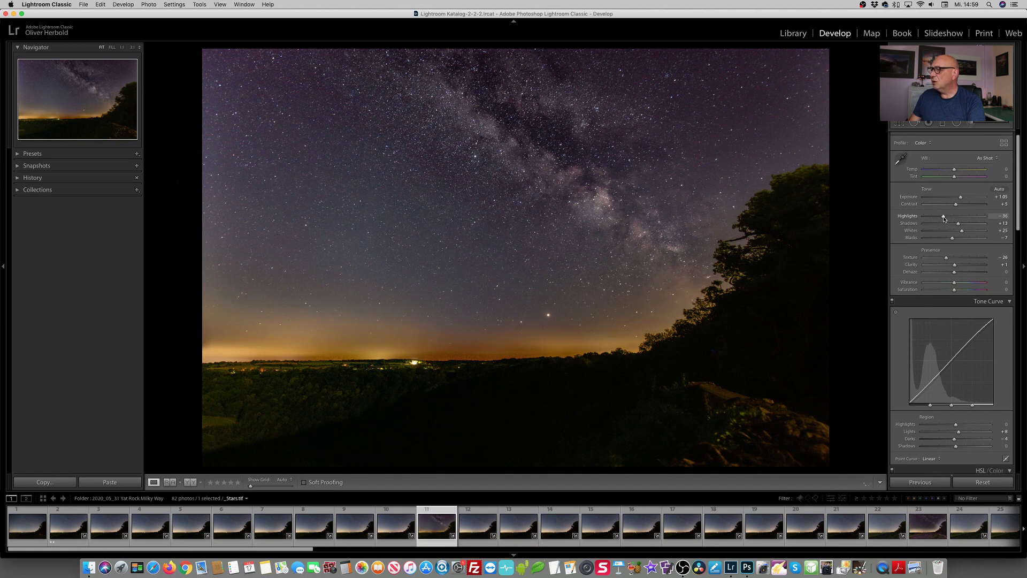
Step: Ease Highlights back, warm Temp, shift Tint toward green and lower Yellow saturation to about -34
{"action": "left_click_drag", "start_coordinate": [944, 218], "coordinate": [961, 199]}
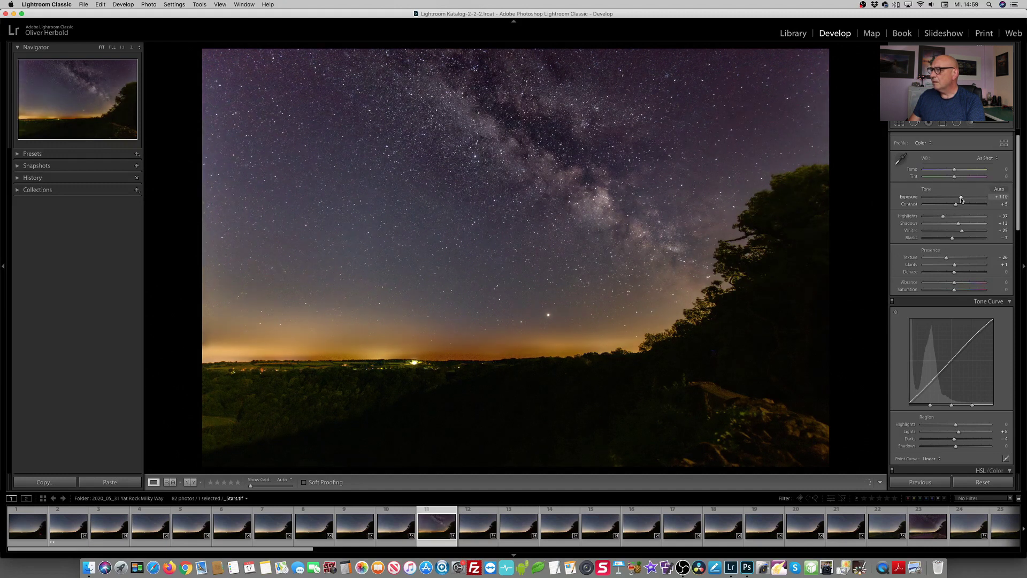
{"action": "scroll", "coordinate": [957, 236], "scroll_direction": "down", "scroll_amount": 1}
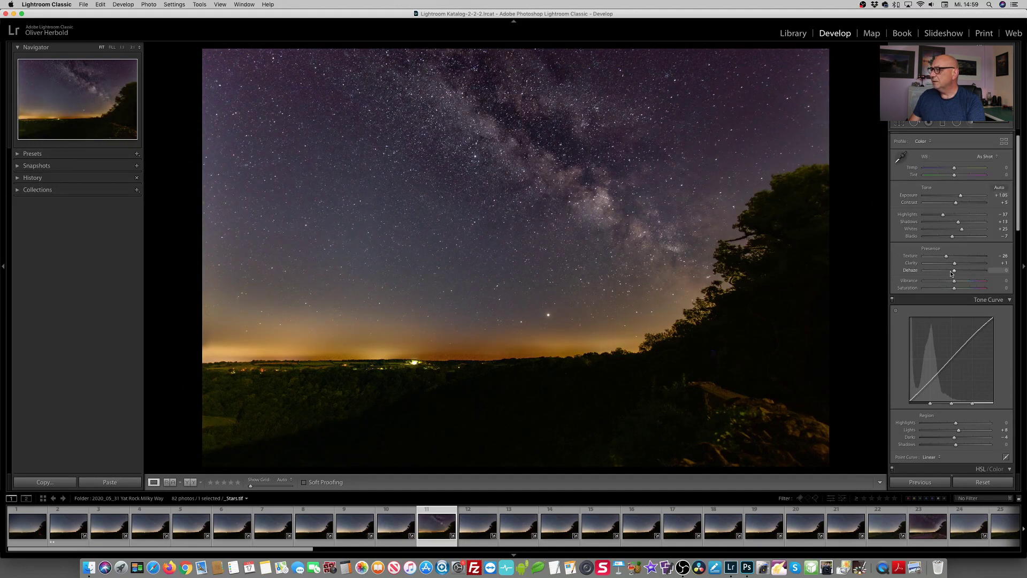
{"action": "scroll", "coordinate": [953, 241], "scroll_direction": "up", "scroll_amount": 3}
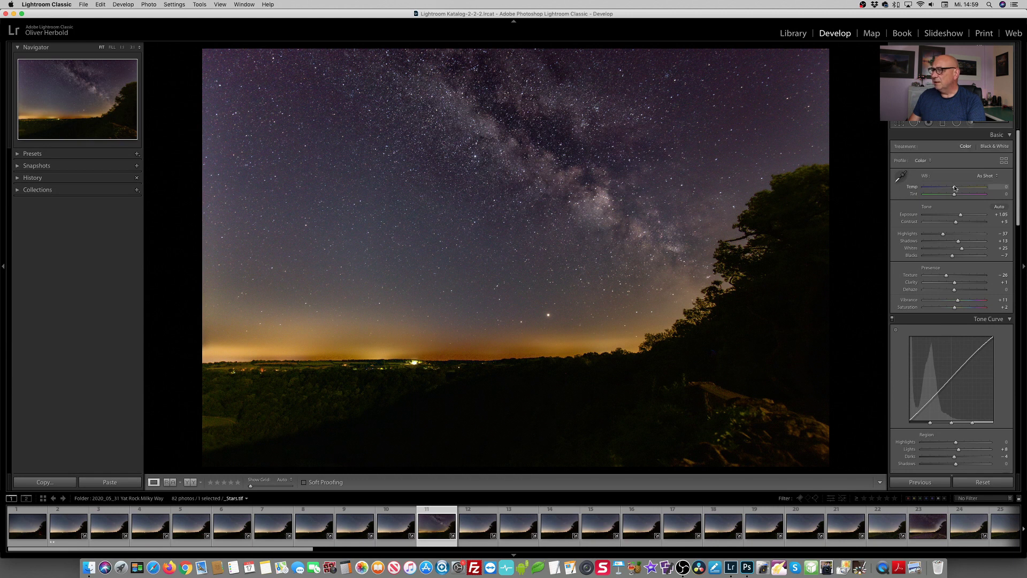
{"action": "left_click_drag", "start_coordinate": [955, 188], "coordinate": [955, 188]}
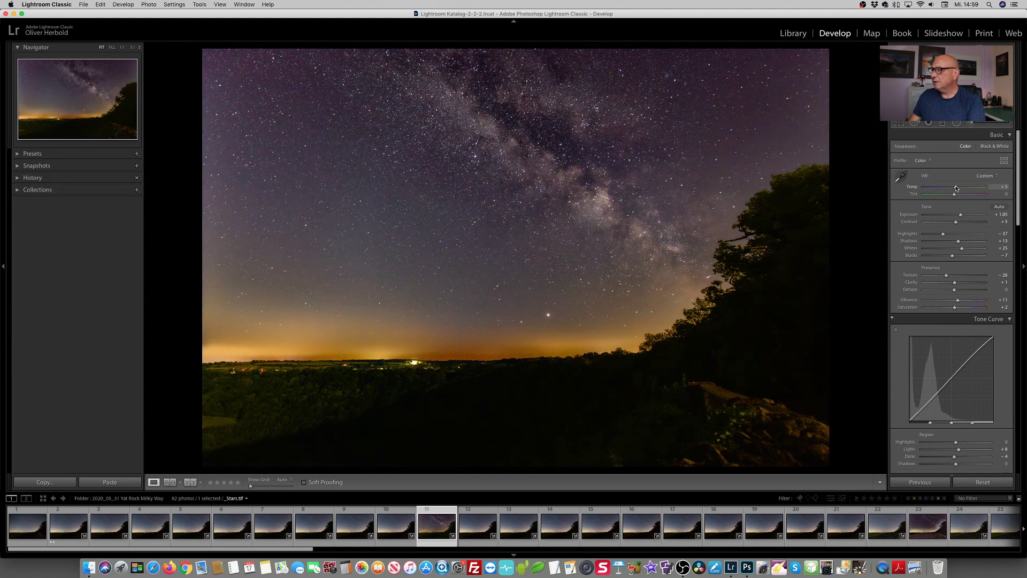
{"action": "left_click_drag", "start_coordinate": [954, 195], "coordinate": [952, 195]}
{"action": "scroll", "coordinate": [952, 196], "scroll_direction": "down", "scroll_amount": 5}
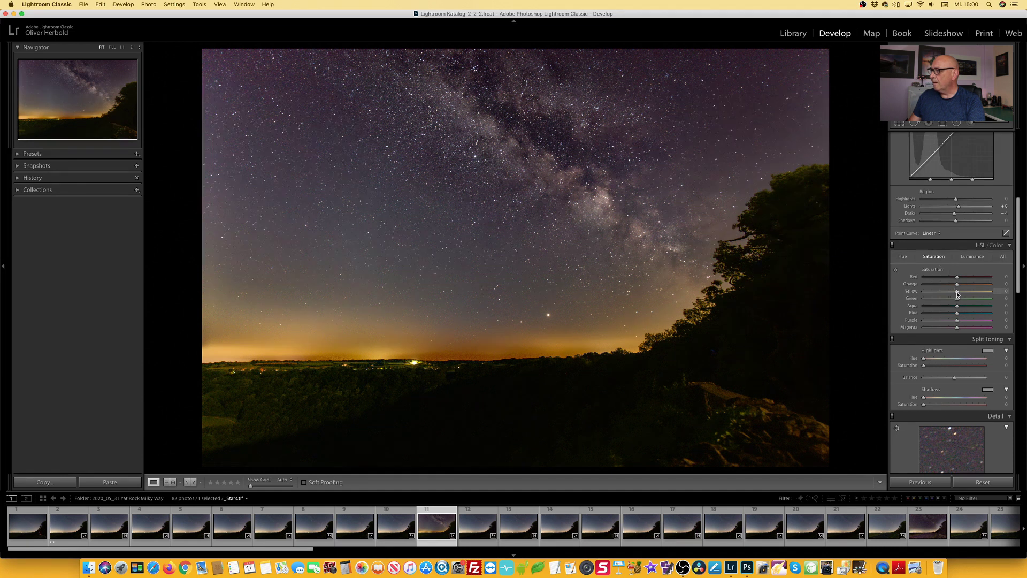
{"action": "mouse_move", "coordinate": [941, 292]}
{"action": "left_mouse_down"}
{"action": "mouse_move", "coordinate": [932, 292]}
{"action": "mouse_move", "coordinate": [948, 293]}
{"action": "left_mouse_up"}
Step: Add an inverted radial filter lowering Contrast and Saturation (about -19) with slightly raised Highlights
{"action": "left_click", "coordinate": [957, 123]}
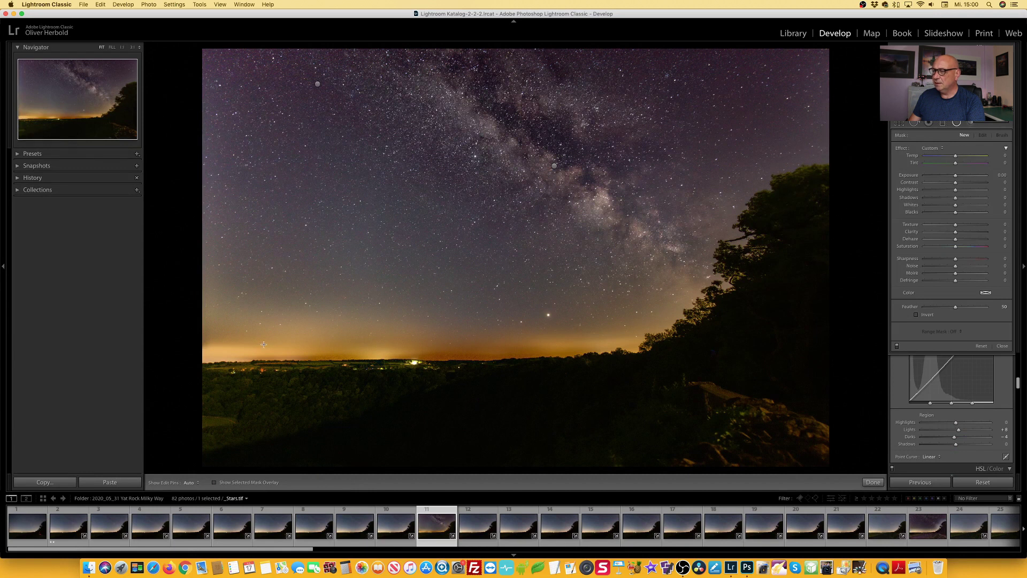
{"action": "left_click_drag", "start_coordinate": [289, 346], "coordinate": [841, 403]}
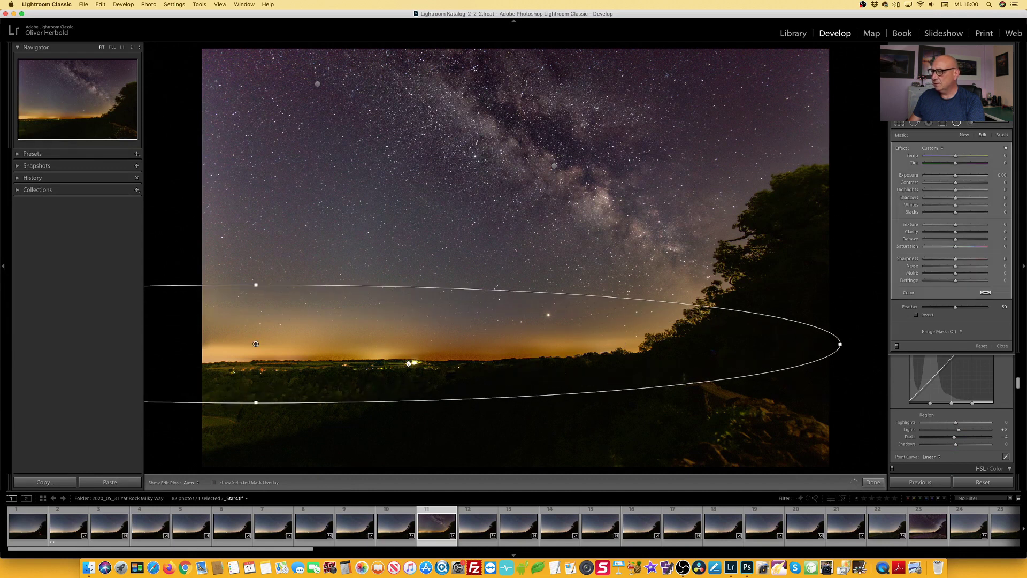
{"action": "left_click", "coordinate": [918, 315]}
{"action": "left_click_drag", "start_coordinate": [956, 183], "coordinate": [941, 190]}
{"action": "left_click", "coordinate": [956, 190]}
{"action": "left_click_drag", "start_coordinate": [956, 248], "coordinate": [950, 248]}
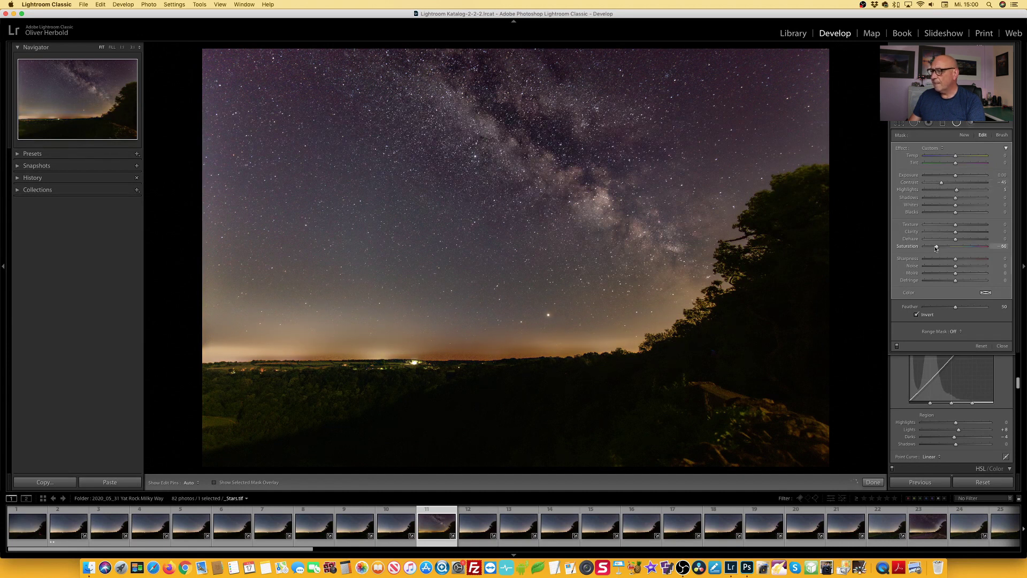
{"action": "left_click", "coordinate": [873, 482]}
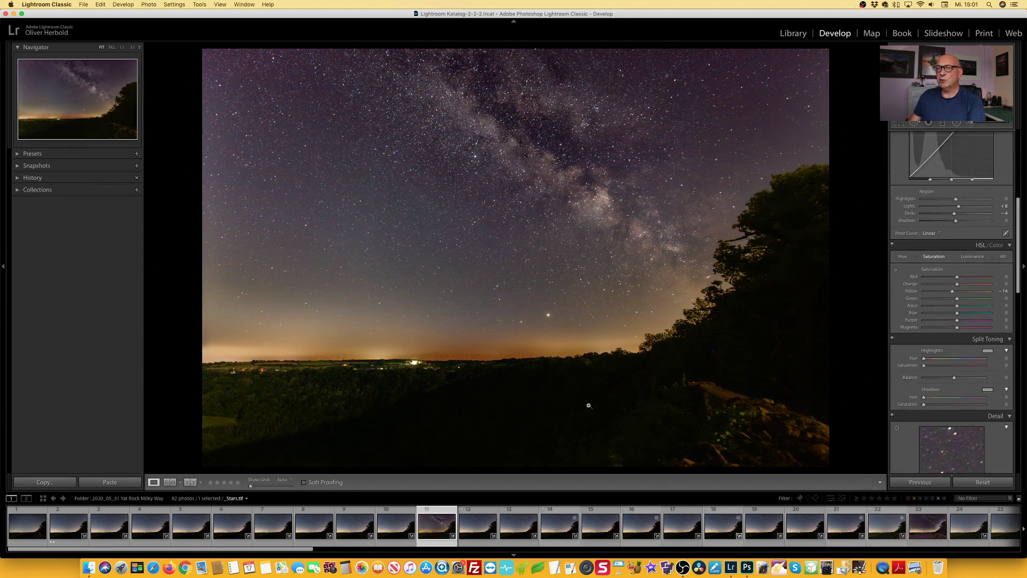
Step: Raise the _Foreground.tif star-trail image's contrast to +45 in Lightroom
{"action": "scroll", "coordinate": [517, 532], "scroll_direction": "down", "scroll_amount": 5}
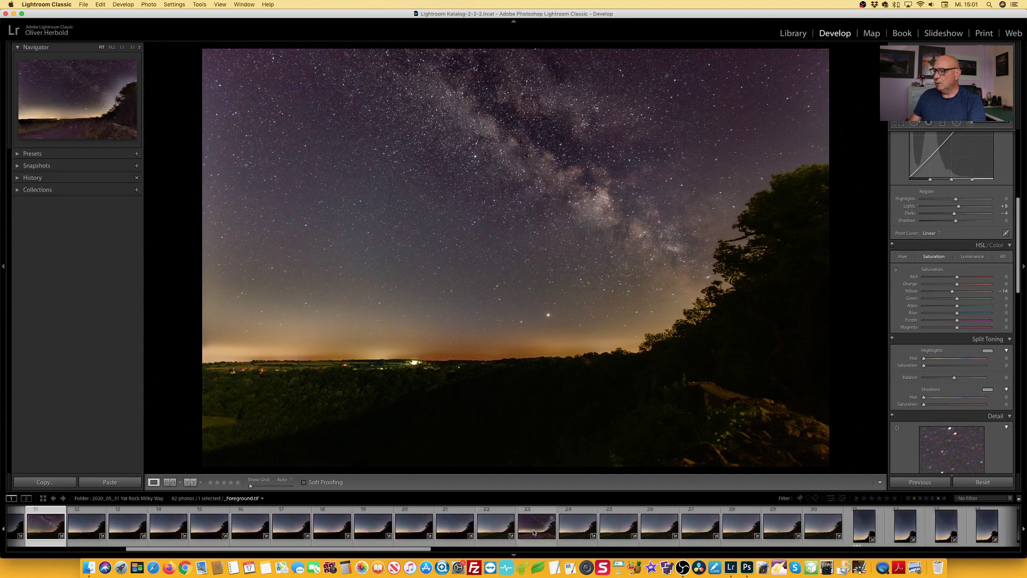
{"action": "left_click", "coordinate": [534, 531]}
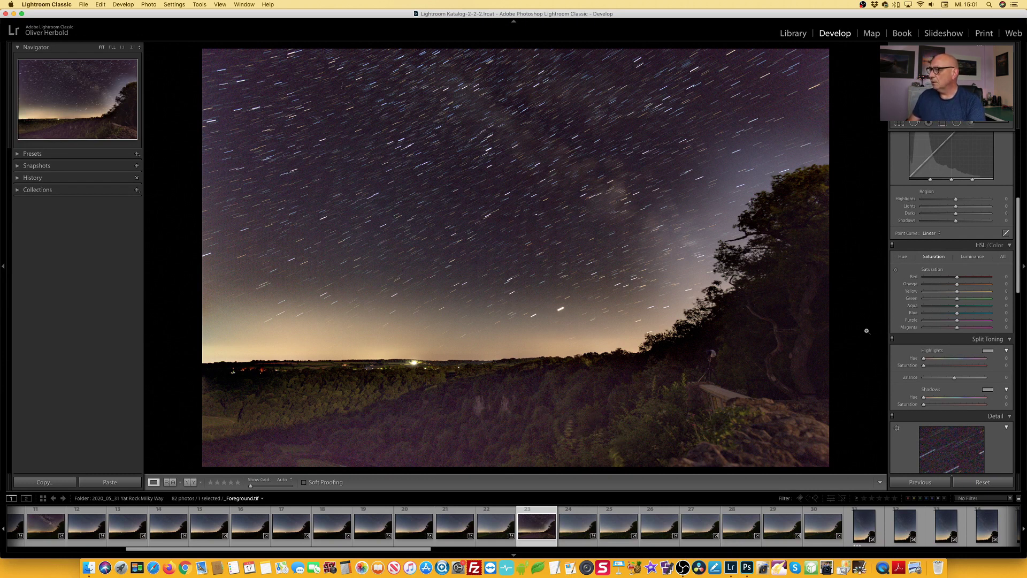
{"action": "scroll", "coordinate": [962, 217], "scroll_direction": "up", "scroll_amount": 5}
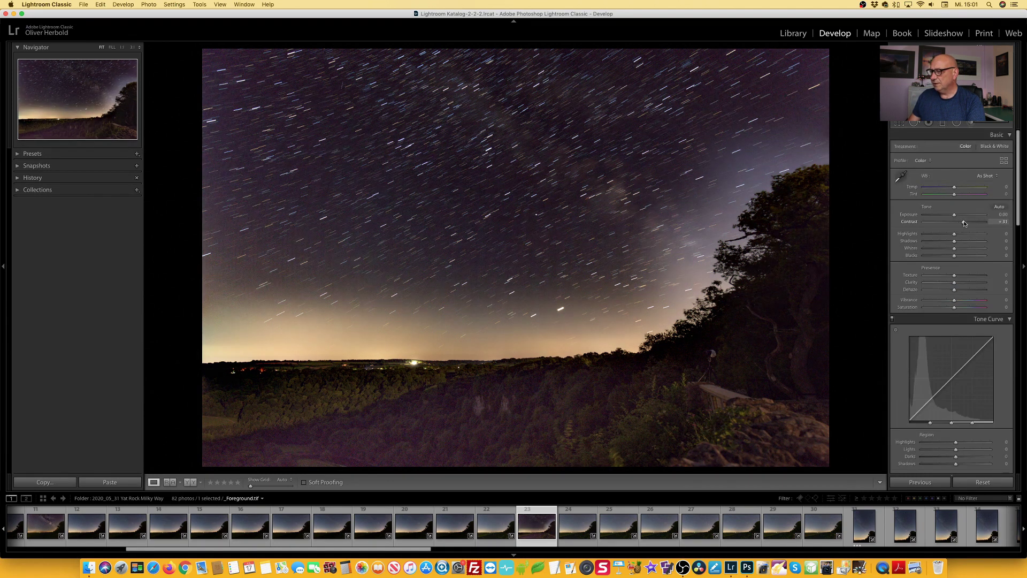
{"action": "left_click_drag", "start_coordinate": [965, 224], "coordinate": [967, 222]}
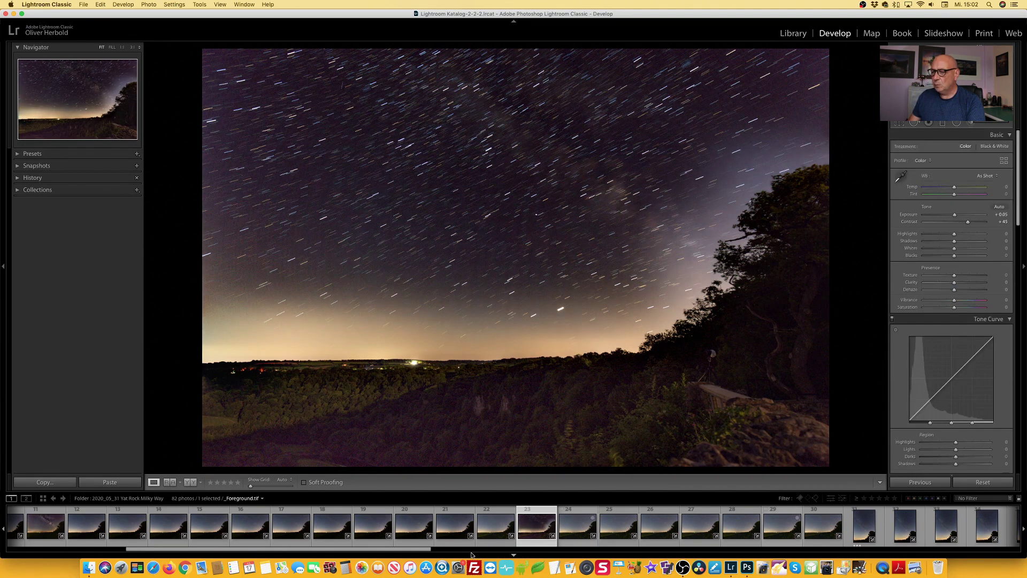
Step: Open _Stars.tif and _Foreground.tif together as layers in one Photoshop document
{"action": "scroll", "coordinate": [439, 526], "scroll_direction": "up", "scroll_amount": 5}
{"action": "left_click", "coordinate": [440, 525]}
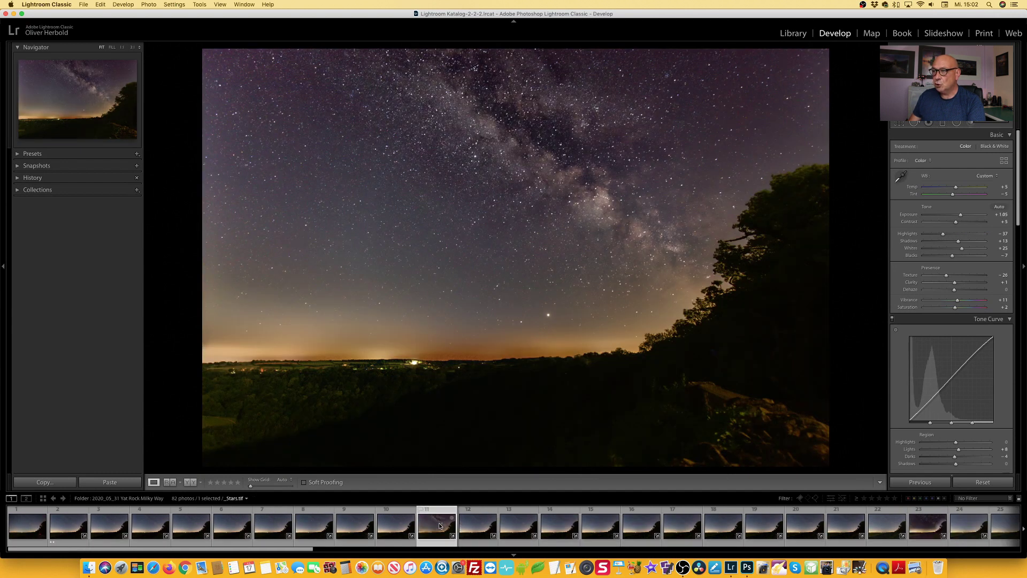
{"action": "scroll", "coordinate": [439, 526], "scroll_direction": "down", "scroll_amount": 4}
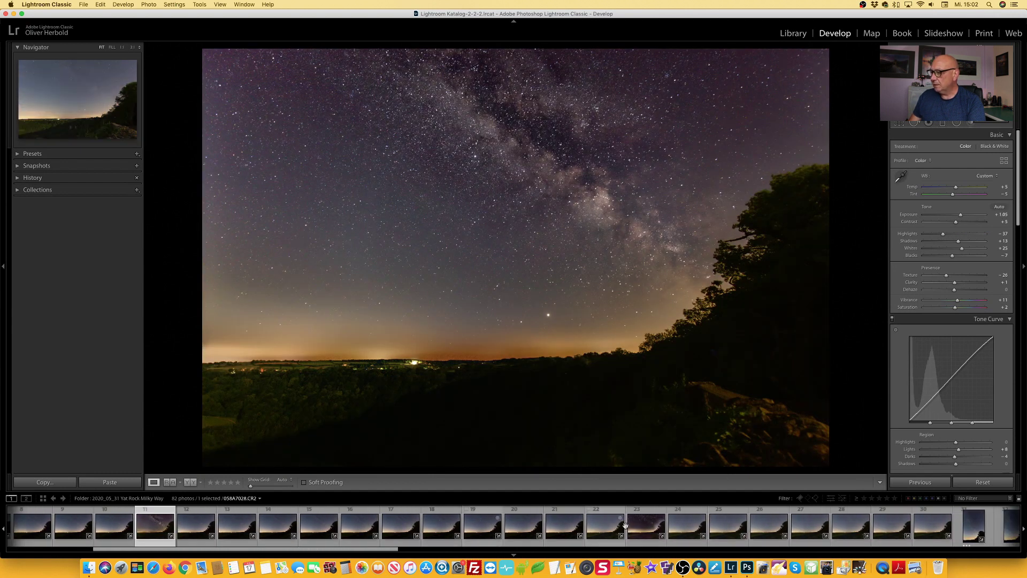
{"action": "left_click", "coordinate": [647, 529], "text": "super"}
{"action": "right_click", "coordinate": [824, 529]}
{"action": "mouse_move", "coordinate": [841, 369]}
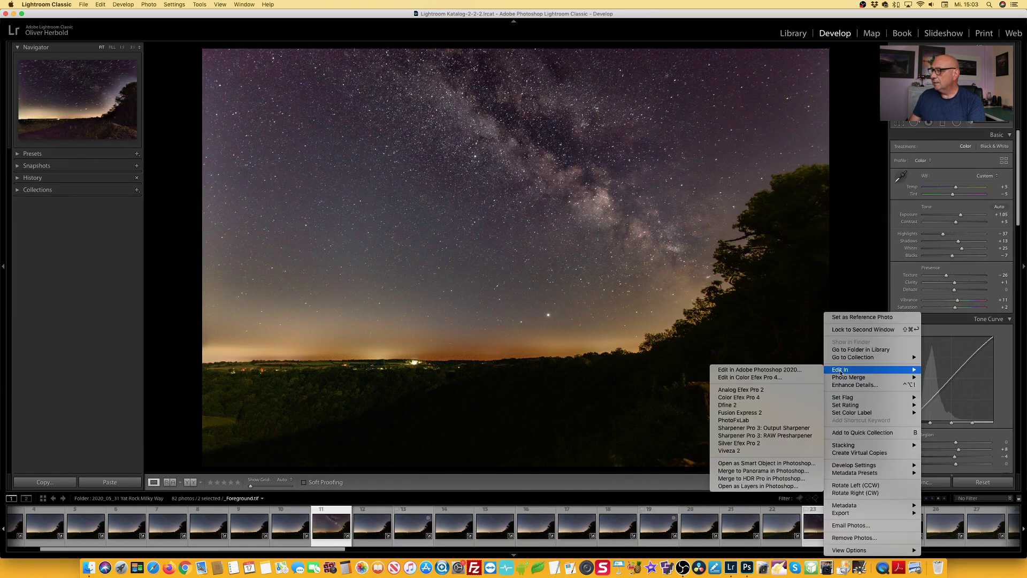
{"action": "left_click", "coordinate": [742, 486]}
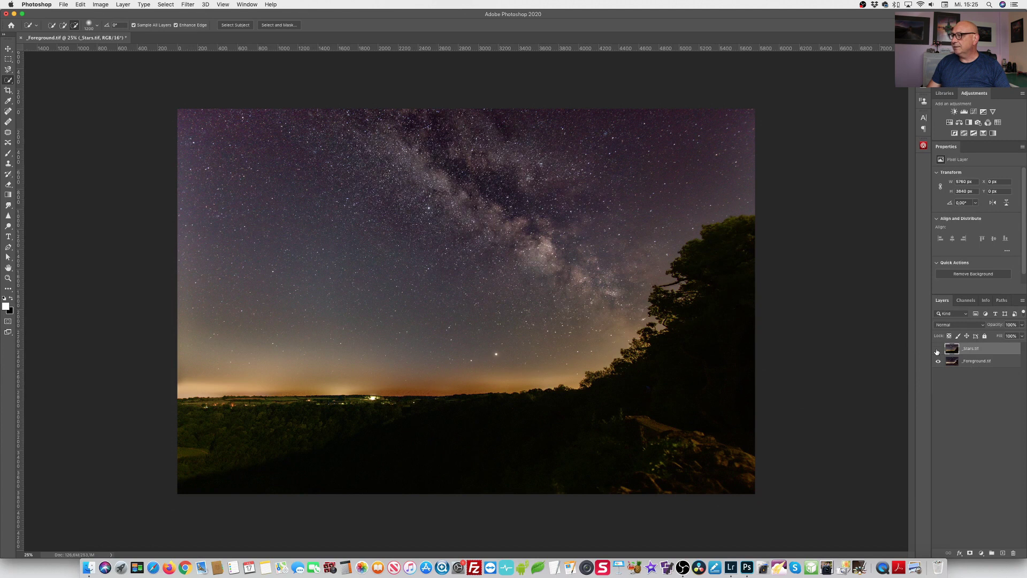
Step: Toggle the _Stars.tif layer's visibility off and back on to view the foreground alone
{"action": "left_click", "coordinate": [938, 348]}
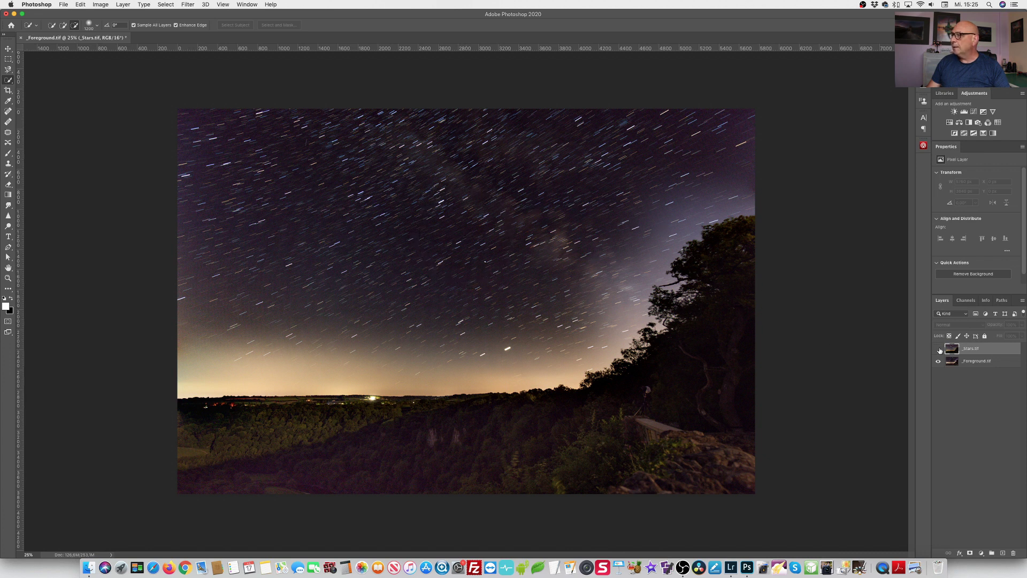
{"action": "left_click", "coordinate": [939, 350]}
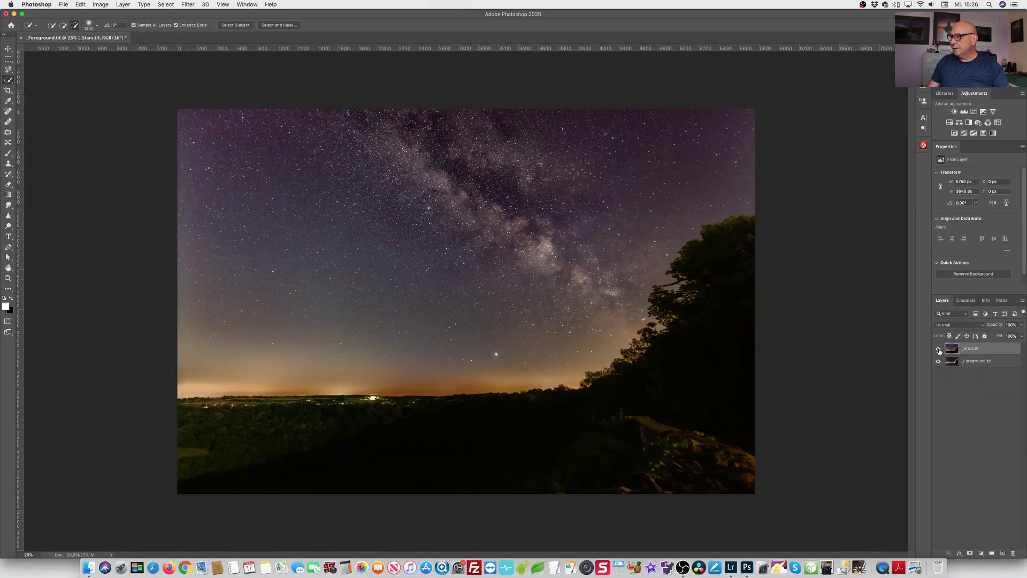
Step: Hide _Stars.tif, target _Foreground.tif, select the sky, and switch to the Rectangular Marquee tool
{"action": "left_click", "coordinate": [938, 349]}
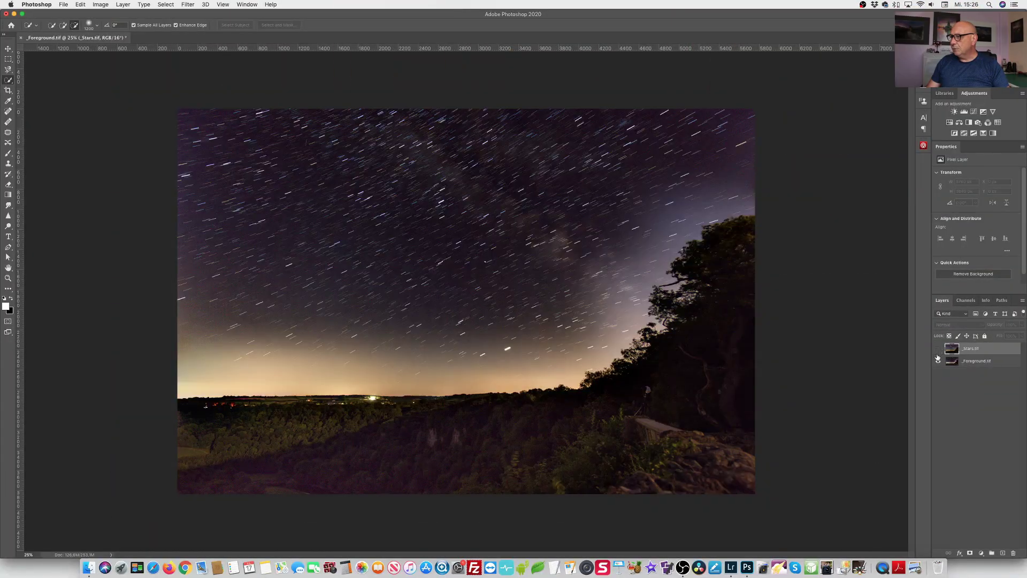
{"action": "left_click", "coordinate": [980, 364]}
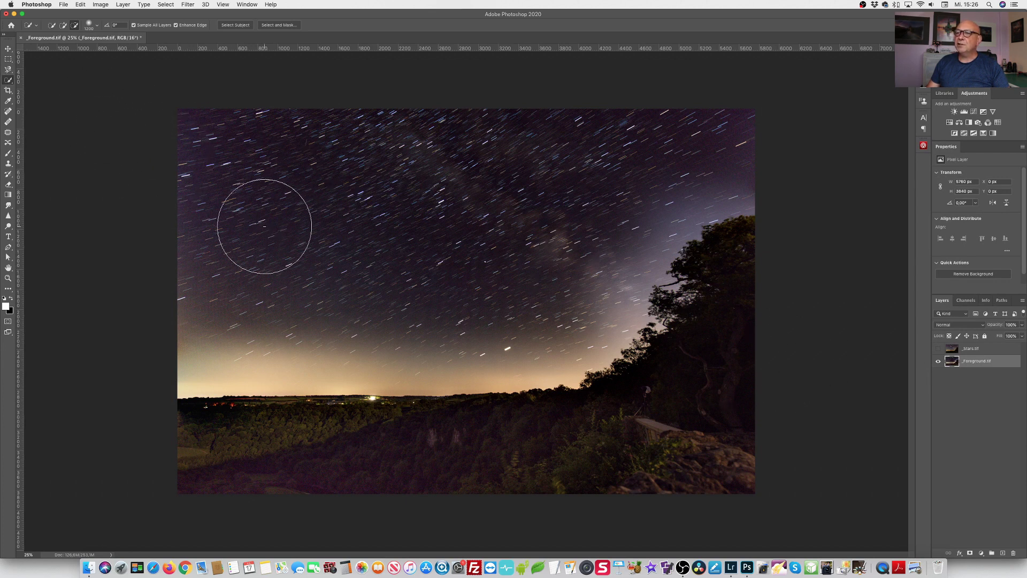
{"action": "mouse_move", "coordinate": [270, 237]}
{"action": "left_mouse_down"}
{"action": "mouse_move", "coordinate": [380, 268]}
{"action": "mouse_move", "coordinate": [501, 266]}
{"action": "mouse_move", "coordinate": [600, 209]}
{"action": "mouse_move", "coordinate": [577, 218]}
{"action": "left_mouse_up"}
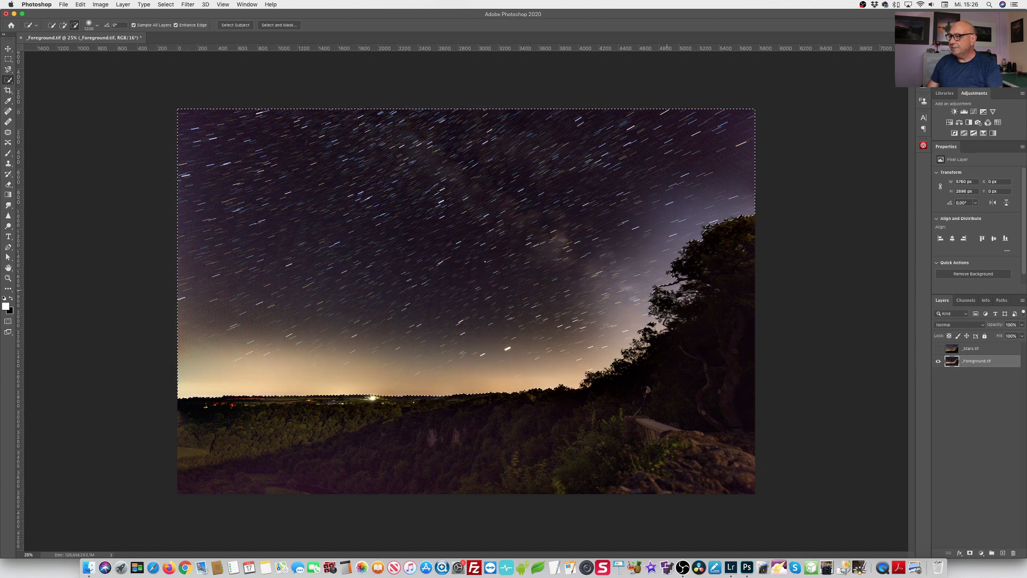
{"action": "scroll", "coordinate": [667, 290], "scroll_direction": "up", "scroll_amount": 2}
{"action": "scroll", "coordinate": [670, 294], "scroll_direction": "right", "scroll_amount": 5}
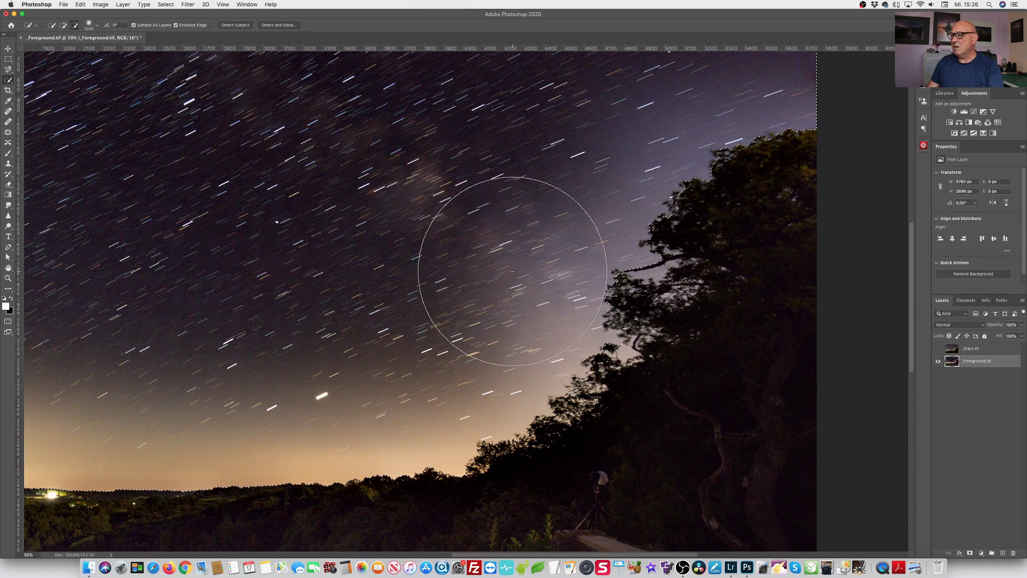
{"action": "scroll", "coordinate": [511, 271], "scroll_direction": "down", "scroll_amount": 3}
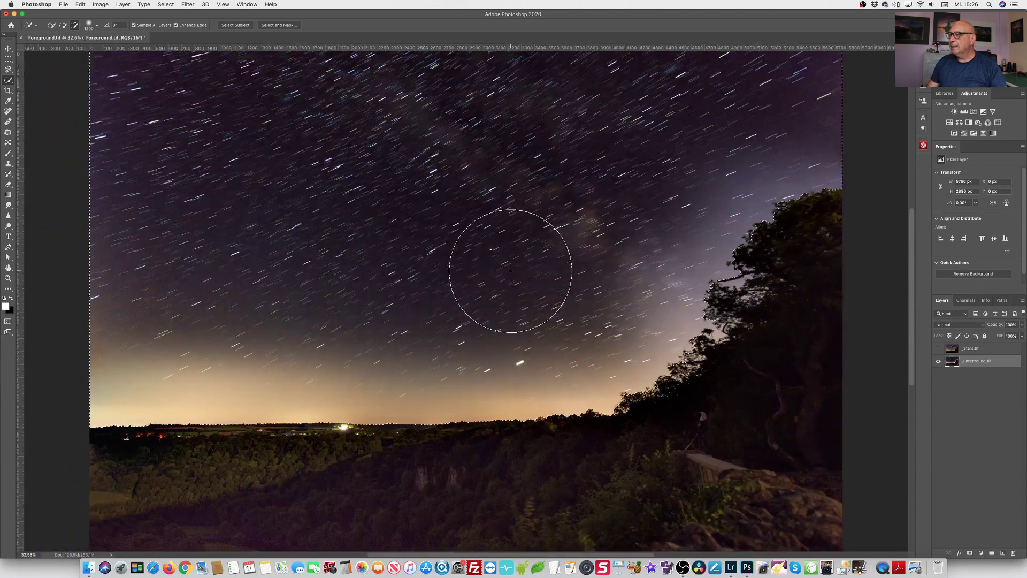
{"action": "left_click", "coordinate": [8, 58]}
Step: Deselect, then run the Create Luminance Masks action to build Brights, Darks and Midtones channels
{"action": "key", "text": "super+d"}
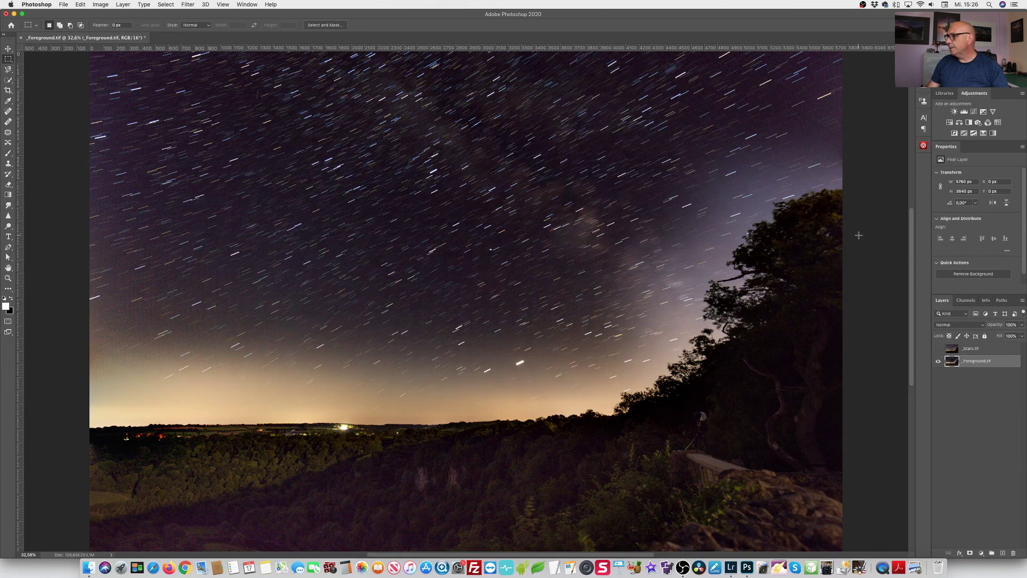
{"action": "left_click", "coordinate": [923, 101]}
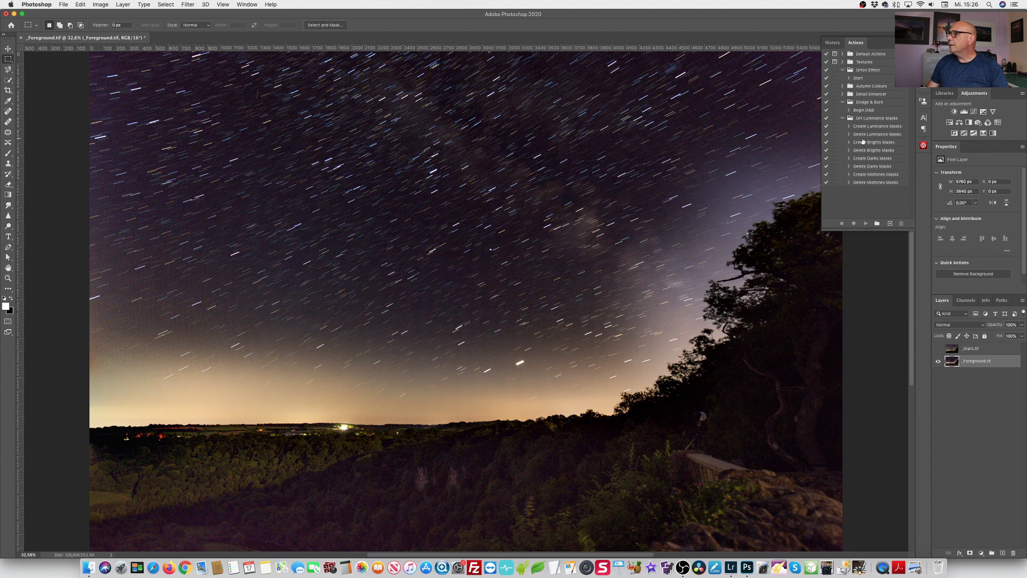
{"action": "left_click", "coordinate": [863, 129]}
{"action": "left_click", "coordinate": [972, 302]}
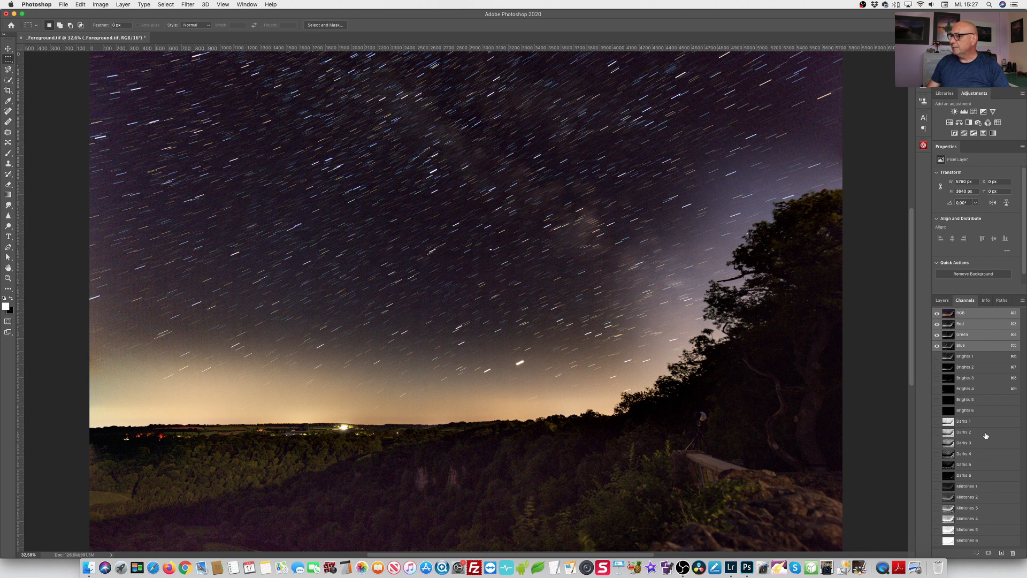
Step: Make the _Stars.tif layer visible again, undoing a stray mask added to the foreground
{"action": "left_click", "coordinate": [942, 301]}
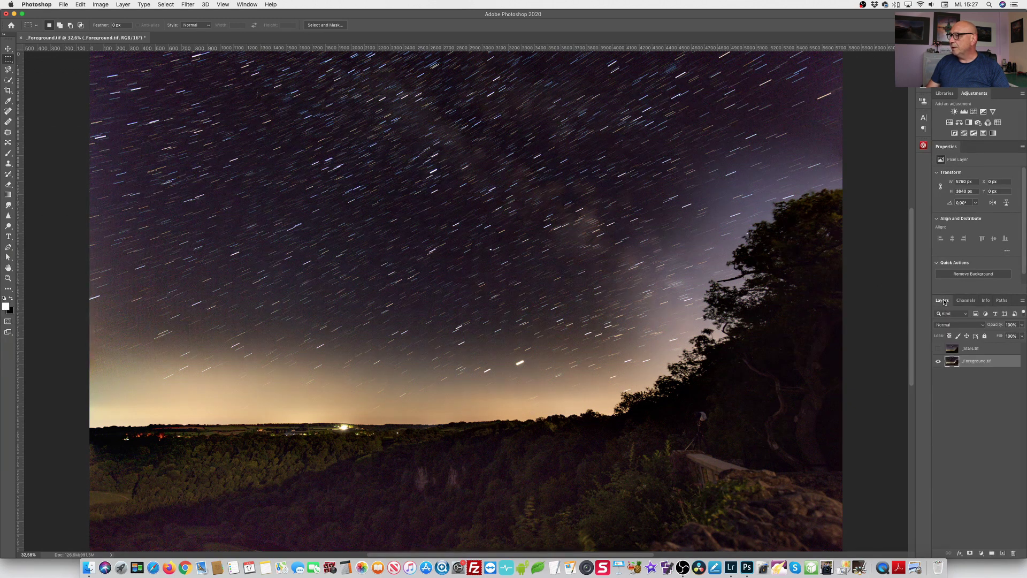
{"action": "left_click", "coordinate": [938, 348]}
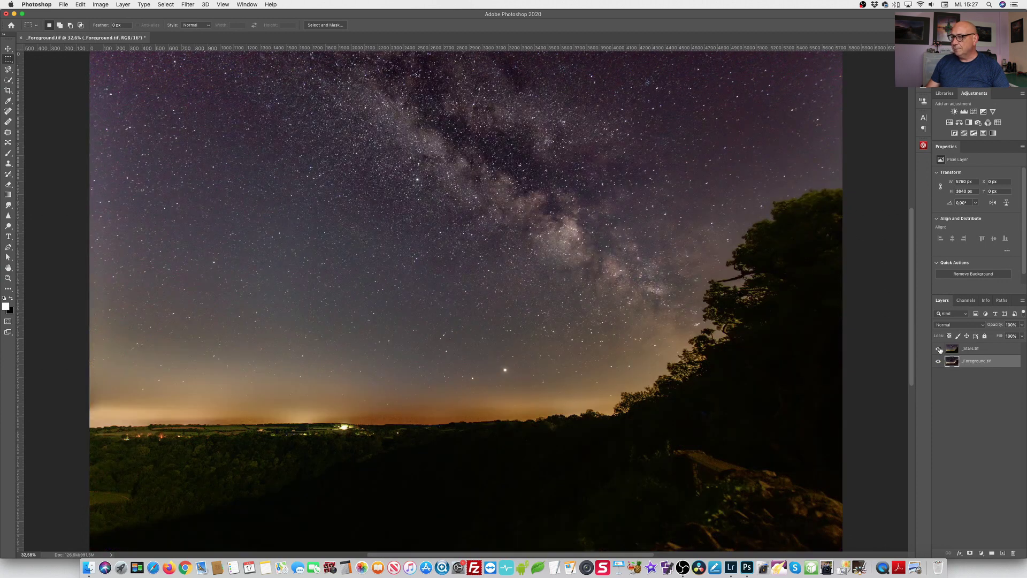
{"action": "left_click", "coordinate": [969, 553]}
{"action": "key", "text": "super+z"}
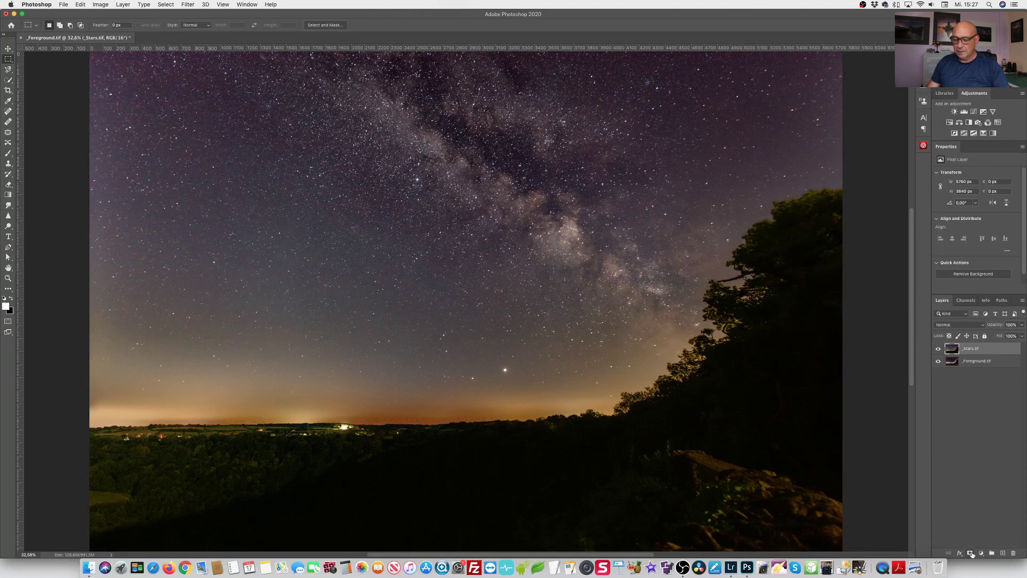
Step: Add a hide-all mask to _Stars.tif and paint the Milky Way in through the Brights 2 selection
{"action": "left_click", "coordinate": [970, 553], "text": "alt"}
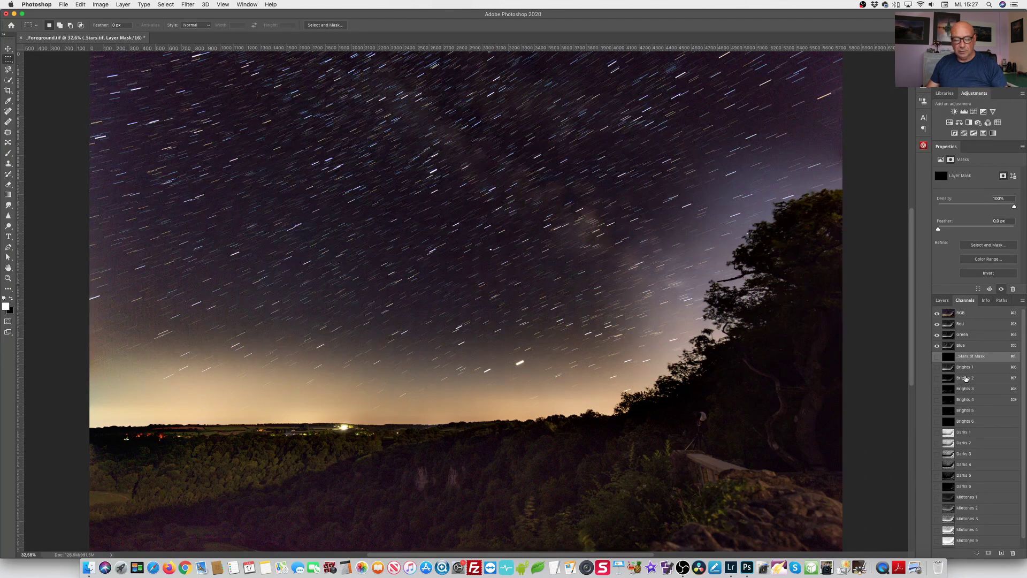
{"action": "left_click", "coordinate": [951, 378]}
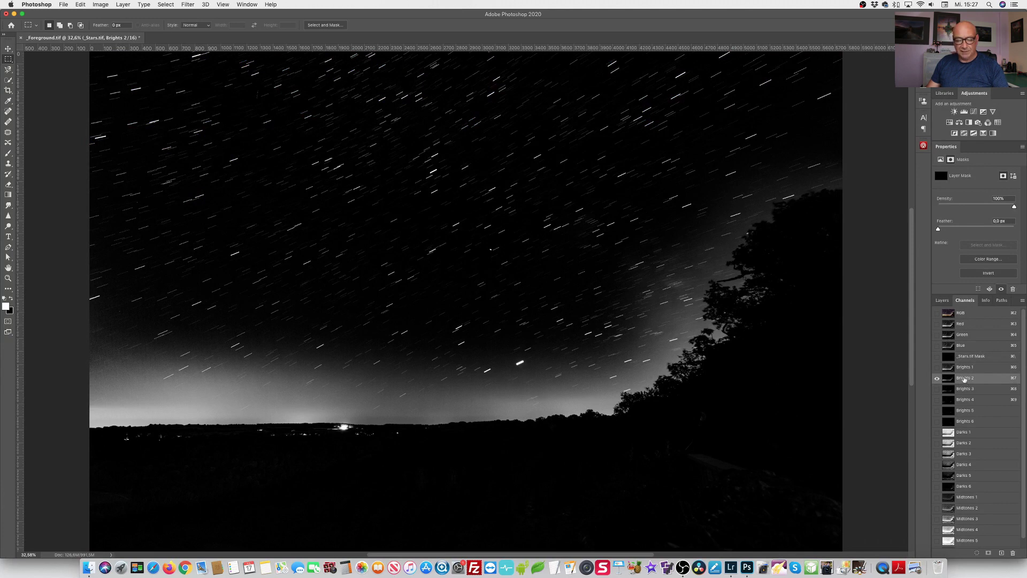
{"action": "left_click", "coordinate": [964, 379], "text": "super"}
{"action": "left_click", "coordinate": [942, 300]}
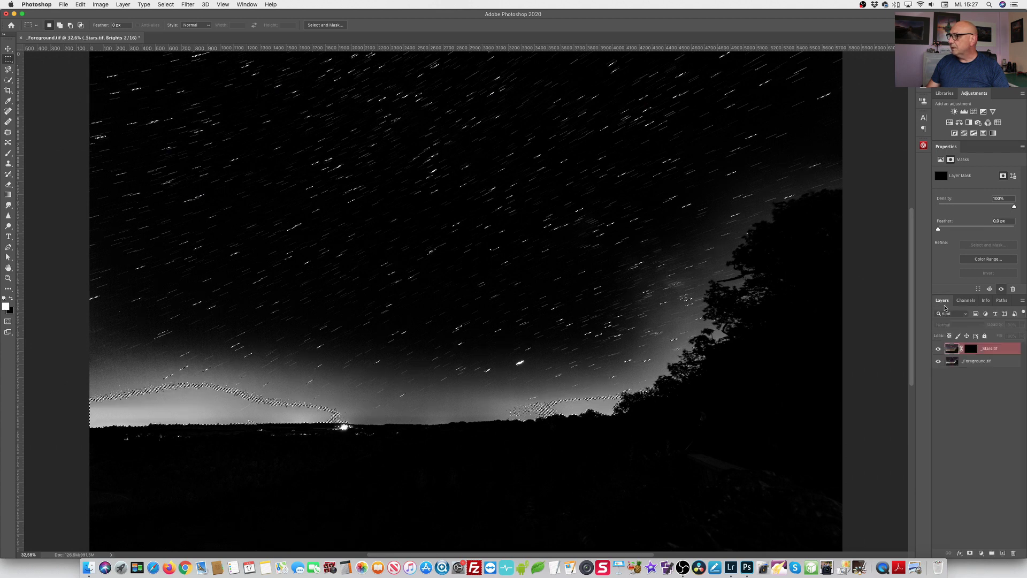
{"action": "left_click", "coordinate": [969, 349]}
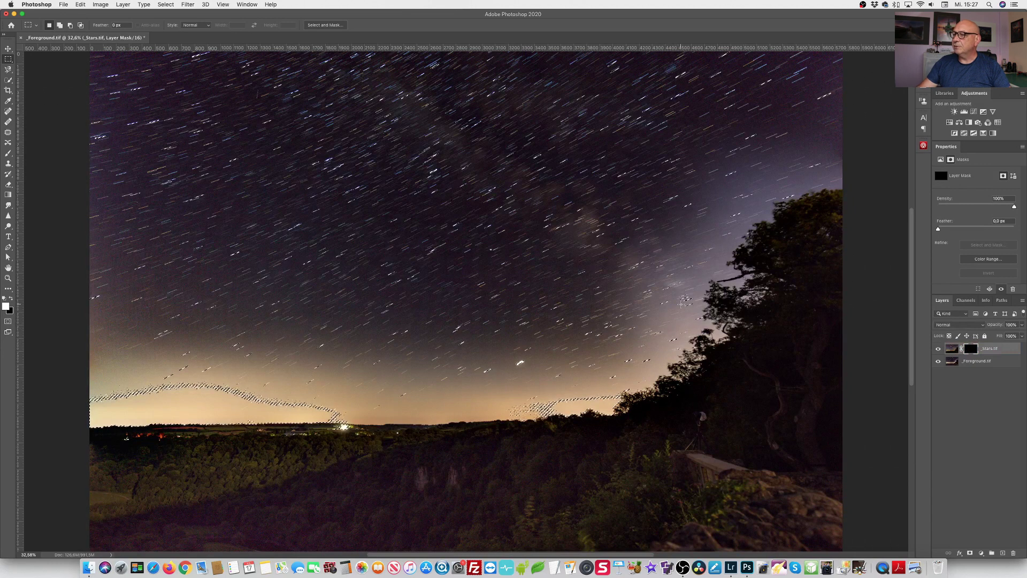
{"action": "left_click", "coordinate": [9, 155]}
{"action": "left_click_drag", "start_coordinate": [241, 304], "coordinate": [267, 295]}
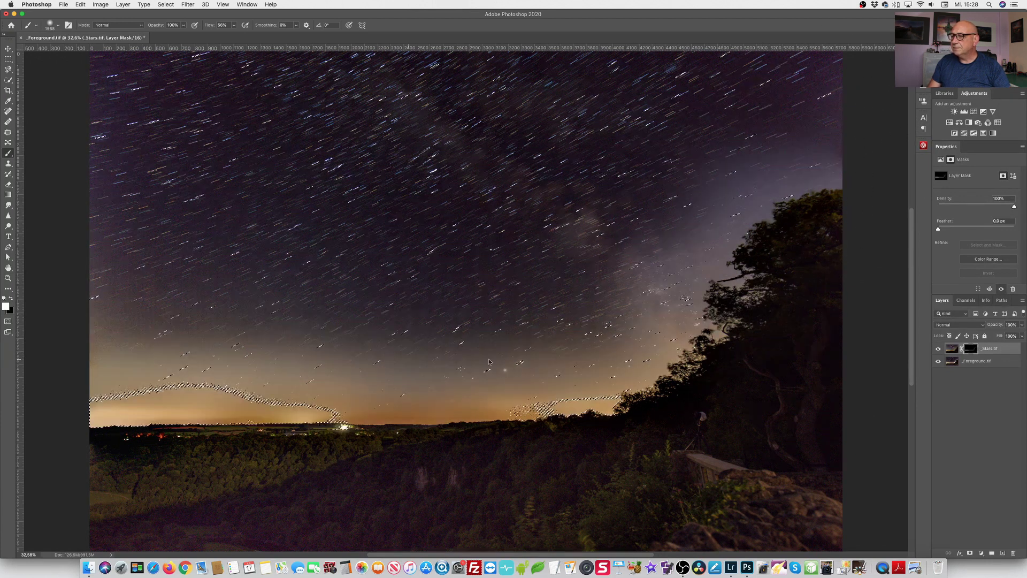
{"action": "left_click_drag", "start_coordinate": [684, 296], "coordinate": [726, 240]}
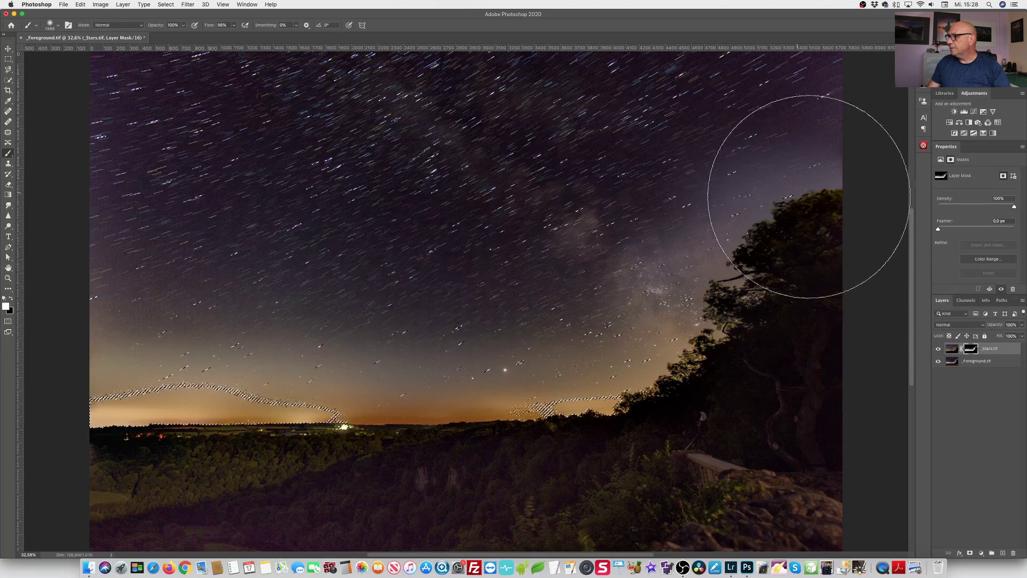
{"action": "key", "text": "shift+0"}
Step: Load Brights 1 as a larger sky selection for the Stars mask, then deselect
{"action": "left_click", "coordinate": [965, 300]}
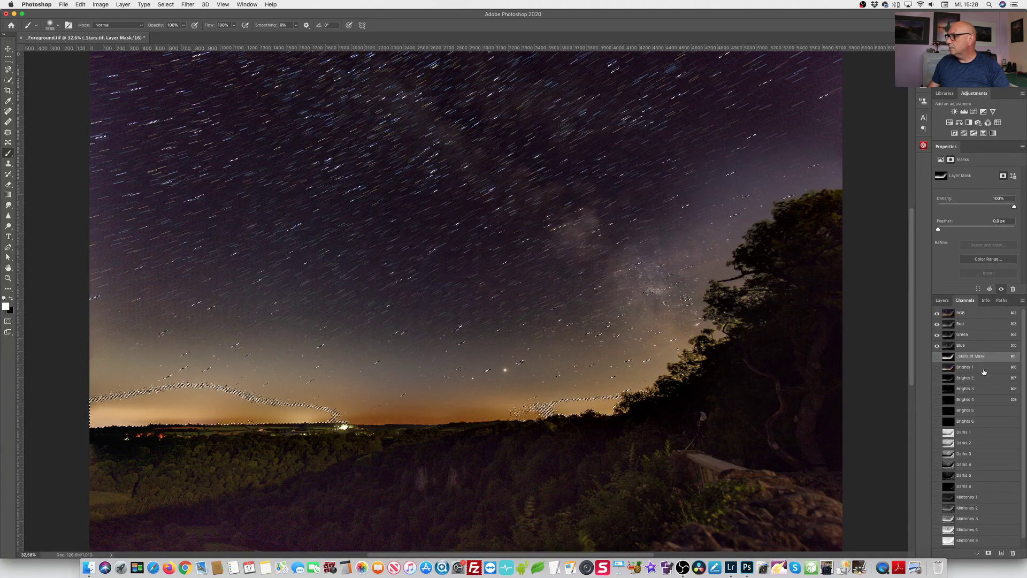
{"action": "left_click", "coordinate": [950, 433]}
{"action": "left_click", "coordinate": [963, 368]}
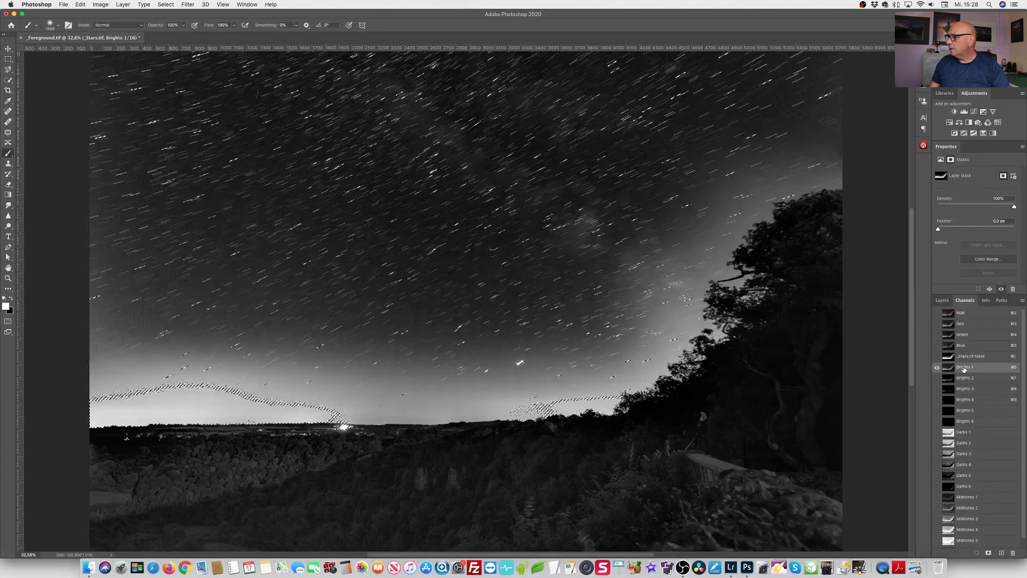
{"action": "left_click", "coordinate": [966, 368], "text": "super"}
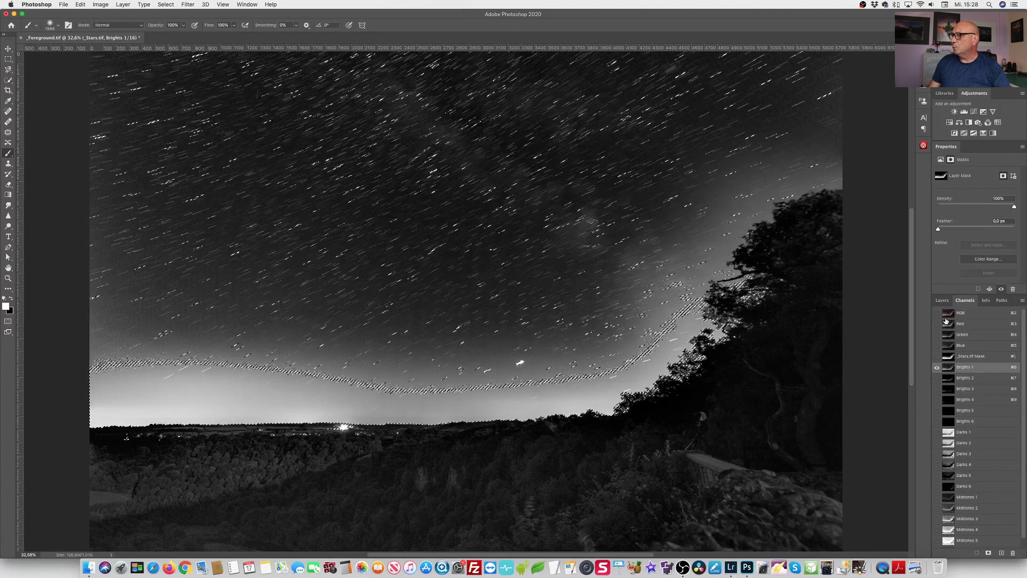
{"action": "key", "text": "F7"}
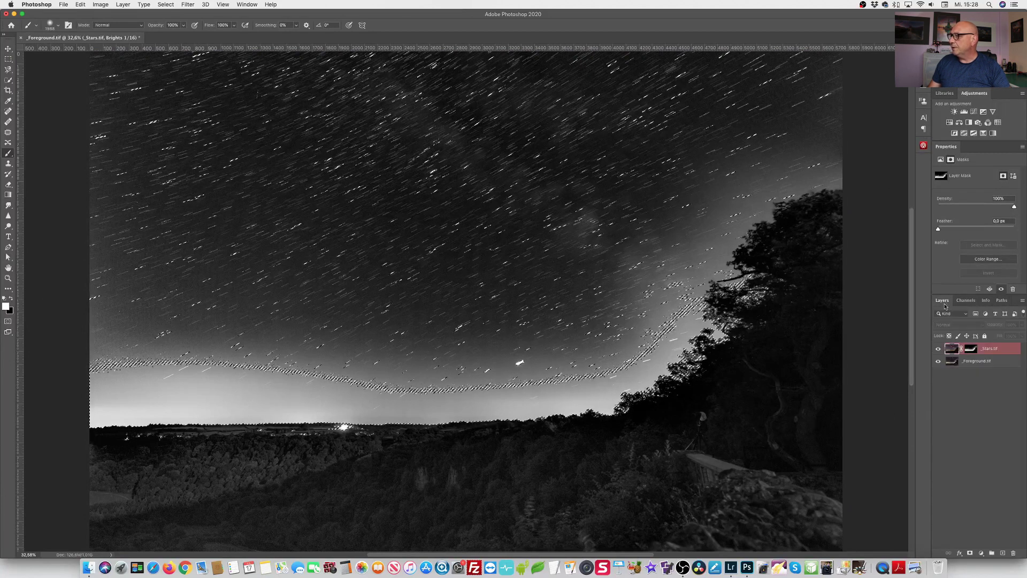
{"action": "left_click", "coordinate": [972, 349]}
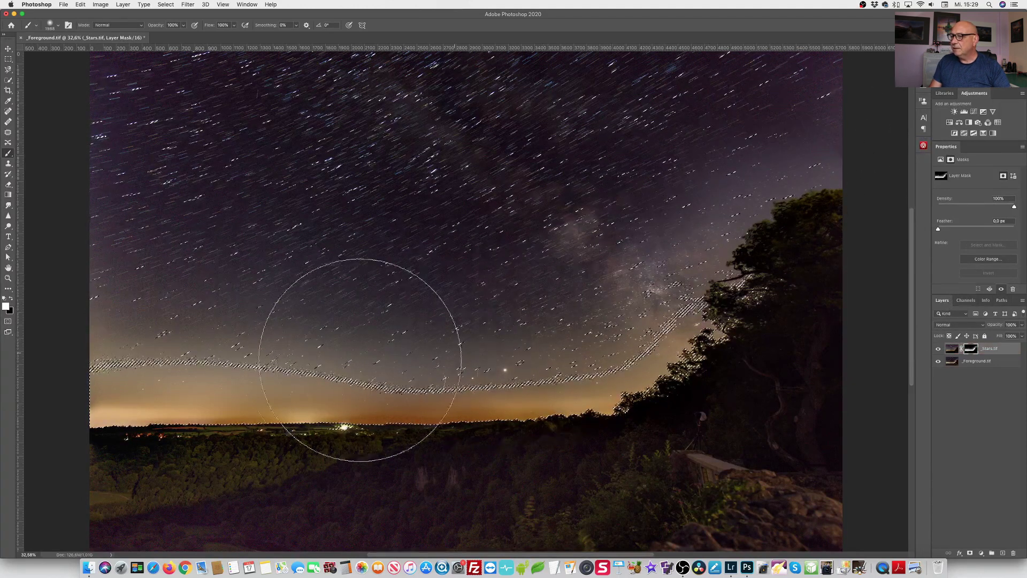
{"action": "key", "text": "super+d"}
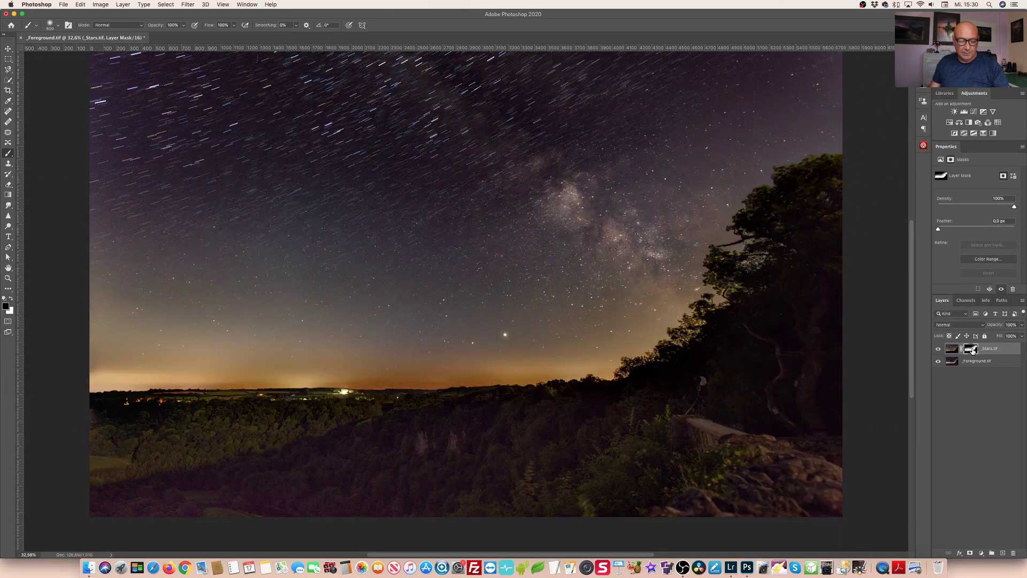
Step: Paint white on the _Stars.tif mask to reveal the Milky Way across the upper sky
{"action": "left_click", "coordinate": [973, 352]}
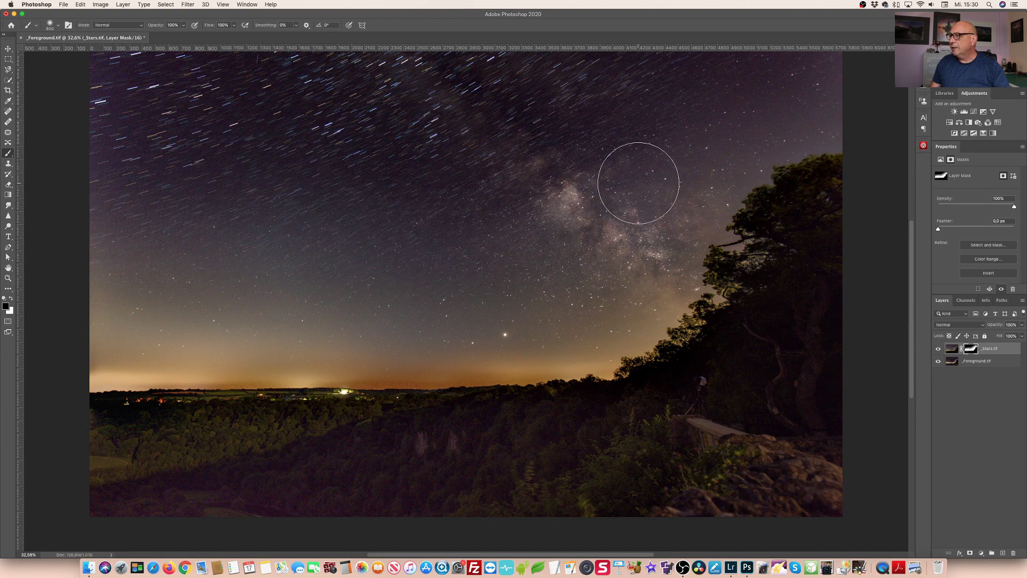
{"action": "key", "text": "x"}
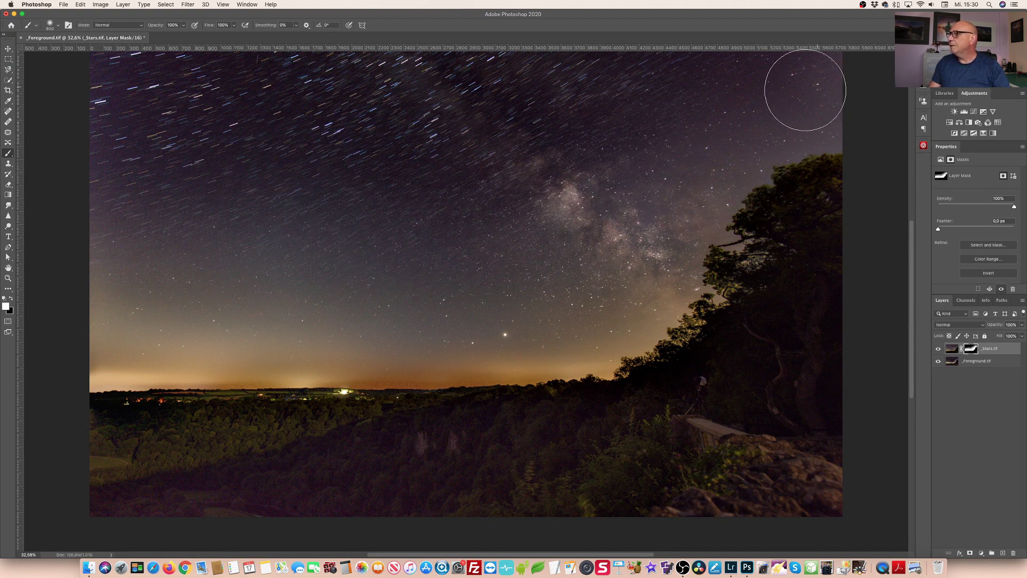
{"action": "mouse_move", "coordinate": [732, 111]}
{"action": "left_mouse_down"}
{"action": "mouse_move", "coordinate": [637, 156]}
{"action": "mouse_move", "coordinate": [543, 225]}
{"action": "mouse_move", "coordinate": [378, 254]}
{"action": "mouse_move", "coordinate": [199, 270]}
{"action": "mouse_move", "coordinate": [110, 264]}
{"action": "mouse_move", "coordinate": [395, 259]}
{"action": "mouse_move", "coordinate": [607, 230]}
{"action": "mouse_move", "coordinate": [156, 306]}
{"action": "mouse_move", "coordinate": [482, 257]}
{"action": "mouse_move", "coordinate": [653, 151]}
{"action": "mouse_move", "coordinate": [748, 74]}
{"action": "mouse_move", "coordinate": [198, 108]}
{"action": "mouse_move", "coordinate": [545, 92]}
{"action": "mouse_move", "coordinate": [545, 138]}
{"action": "mouse_move", "coordinate": [161, 138]}
{"action": "mouse_move", "coordinate": [192, 186]}
{"action": "mouse_move", "coordinate": [566, 149]}
{"action": "left_mouse_up"}
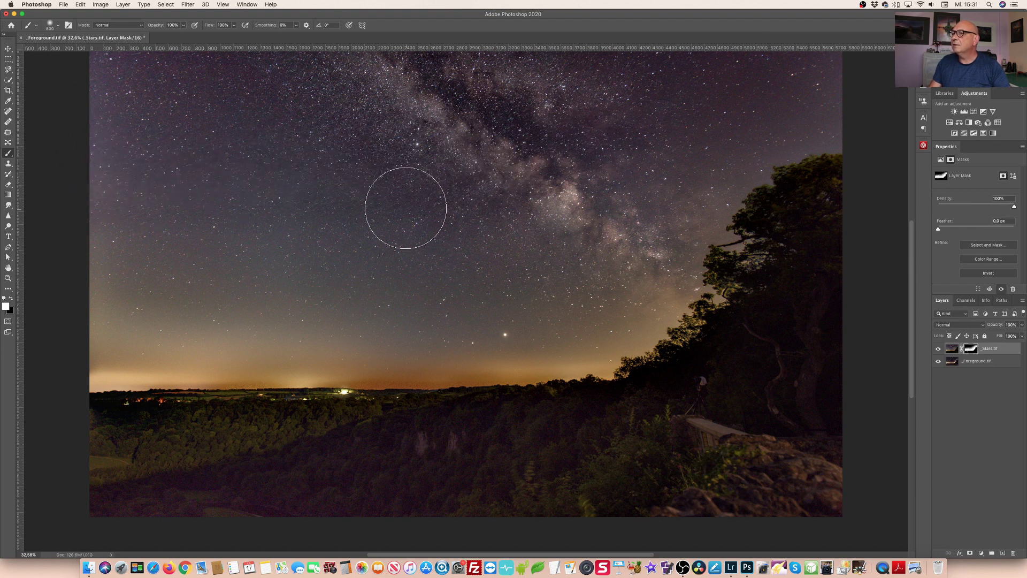
{"action": "scroll", "coordinate": [401, 199], "scroll_direction": "up", "scroll_amount": 2}
{"action": "key", "text": "x"}
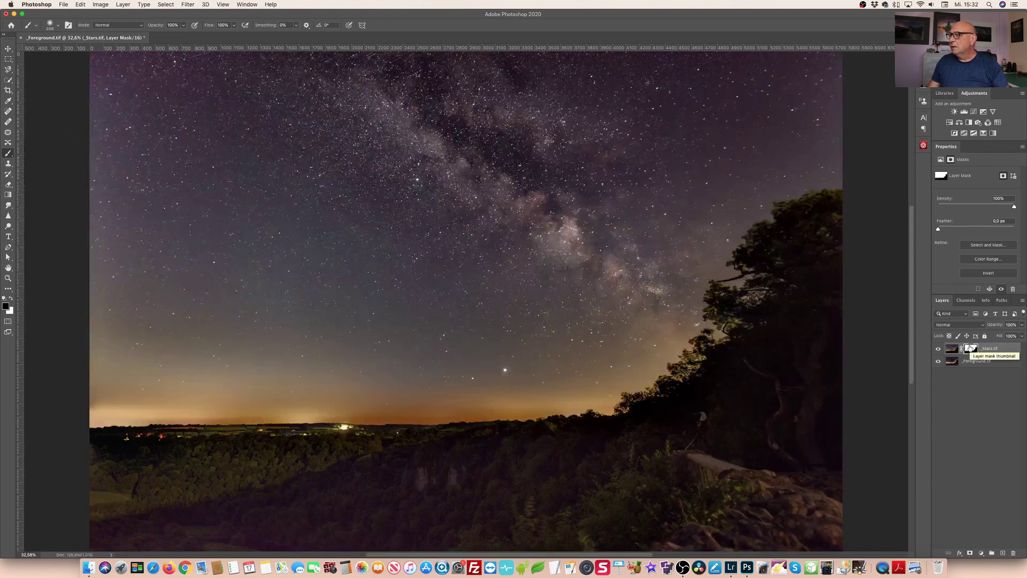
Step: Toggle the _Stars.tif layer on and off to compare against the star-trails version
{"action": "left_click", "coordinate": [938, 348]}
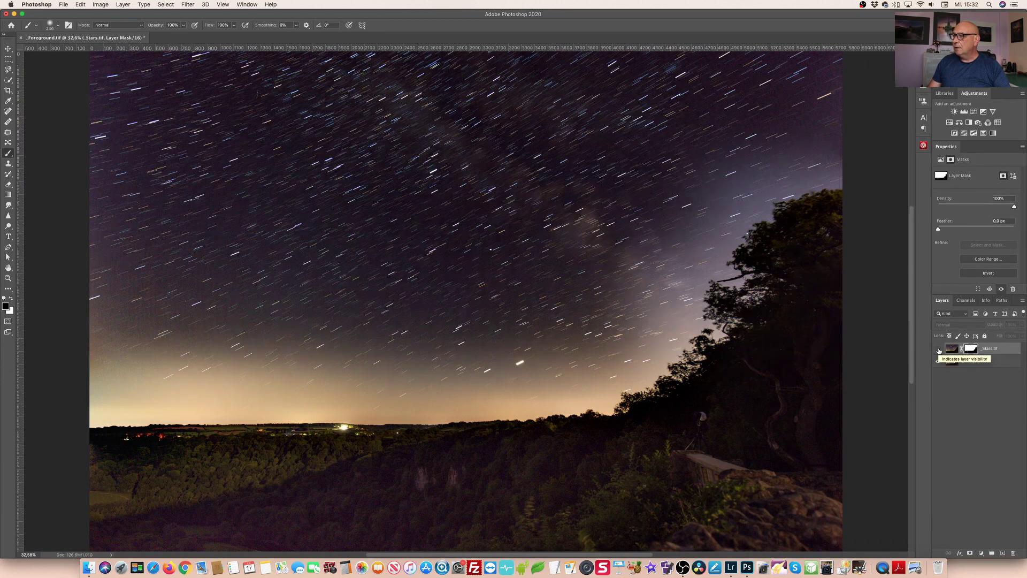
{"action": "left_click", "coordinate": [938, 349]}
{"action": "left_click", "coordinate": [938, 348]}
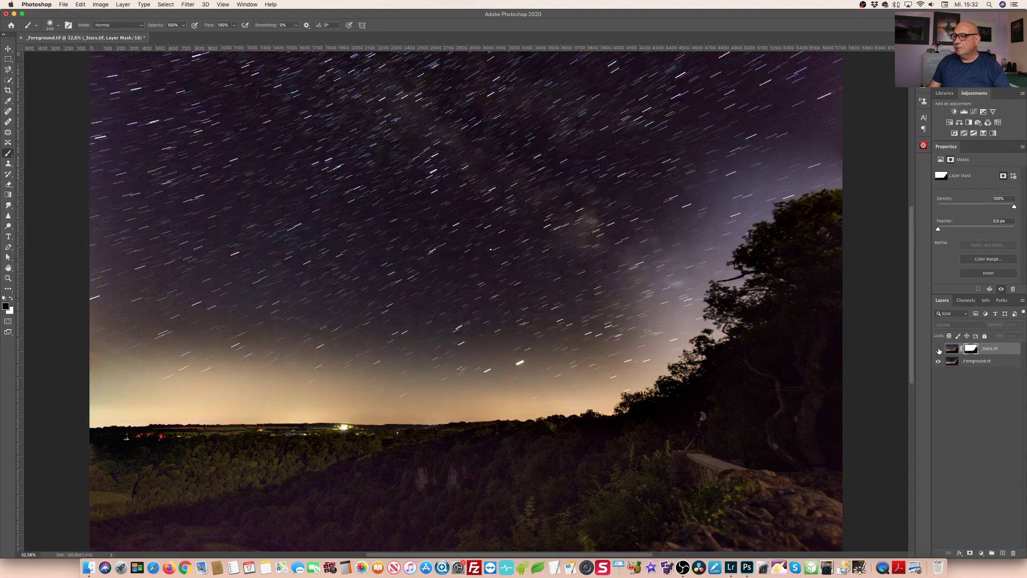
{"action": "left_click", "coordinate": [938, 349]}
{"action": "left_click", "coordinate": [939, 349]}
{"action": "left_click", "coordinate": [938, 348]}
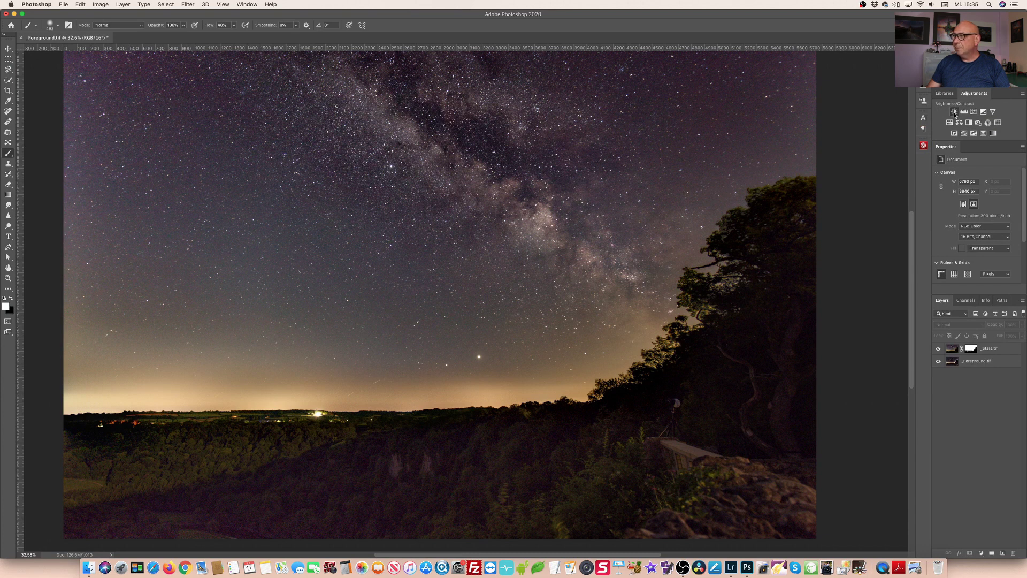
Step: Add a Brightness/Contrast layer above Foreground with Brightness 38 and Contrast 34
{"action": "key", "text": "alt+bracketleft"}
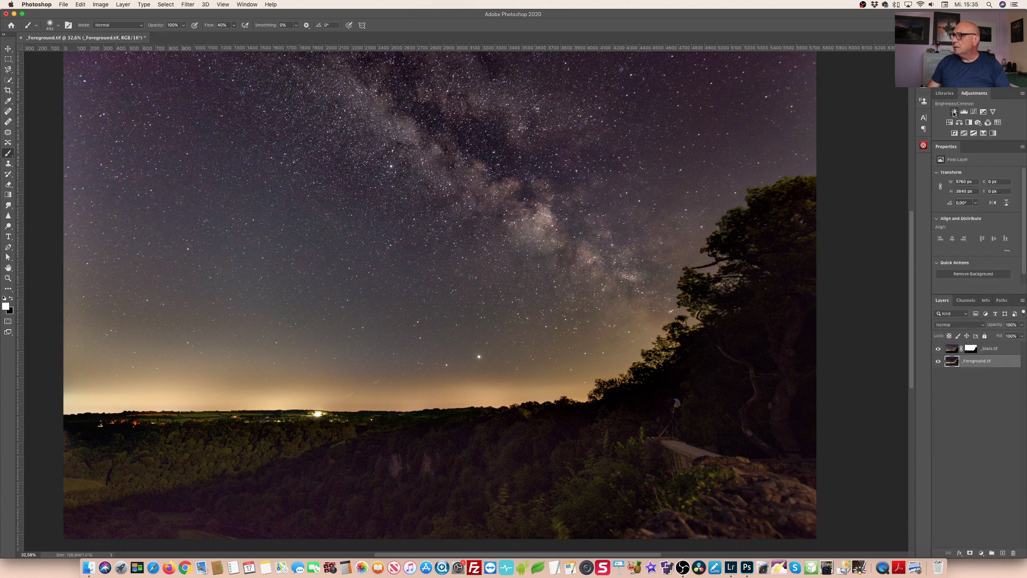
{"action": "left_click", "coordinate": [954, 111]}
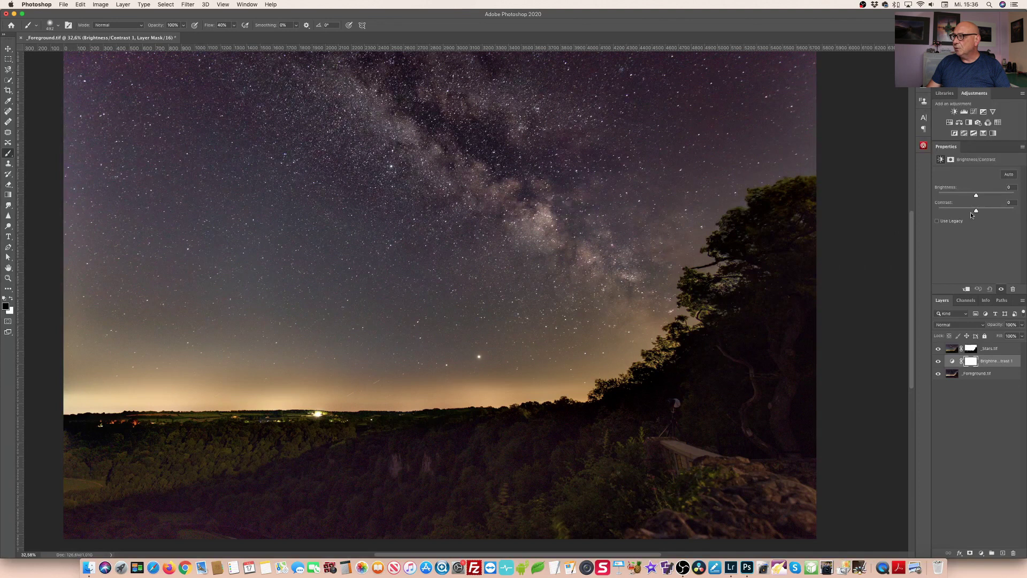
{"action": "left_click_drag", "start_coordinate": [975, 196], "coordinate": [982, 196]}
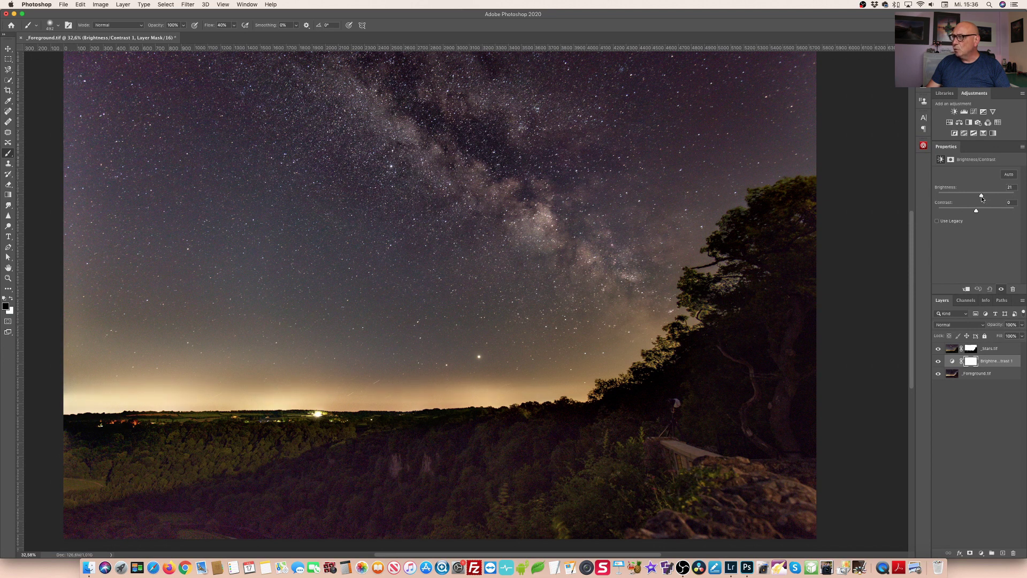
{"action": "left_click_drag", "start_coordinate": [976, 211], "coordinate": [989, 211]}
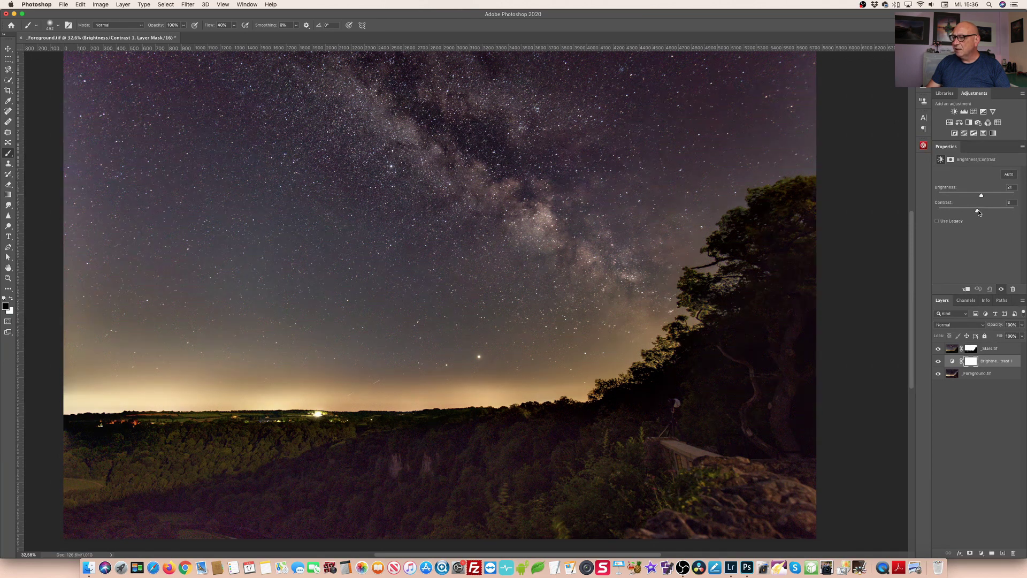
Step: Add a Brightness/Contrast layer clipped to Stars.tif, set to Brightness 6 and Contrast -14
{"action": "left_click", "coordinate": [980, 350]}
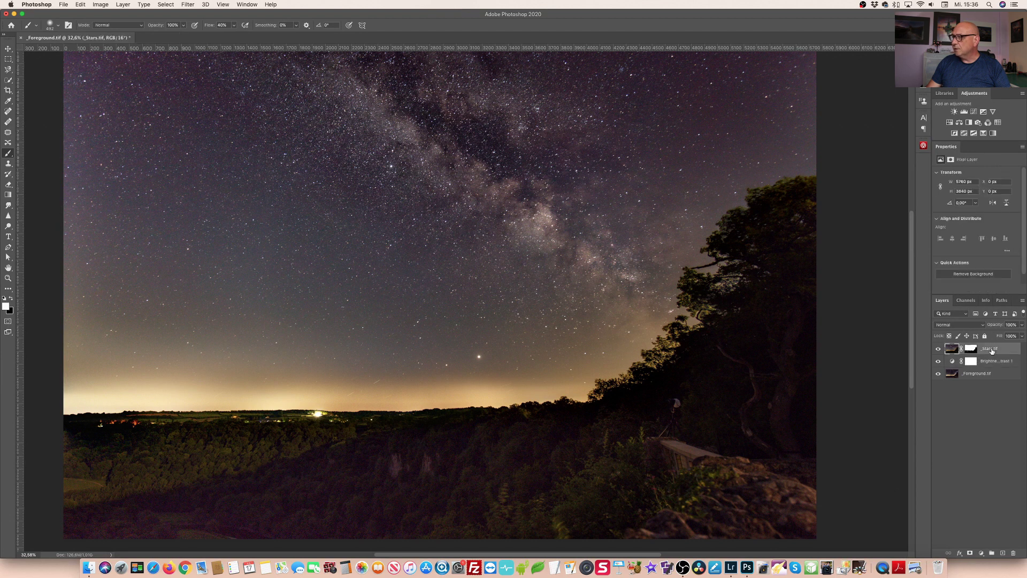
{"action": "left_click", "coordinate": [955, 112]}
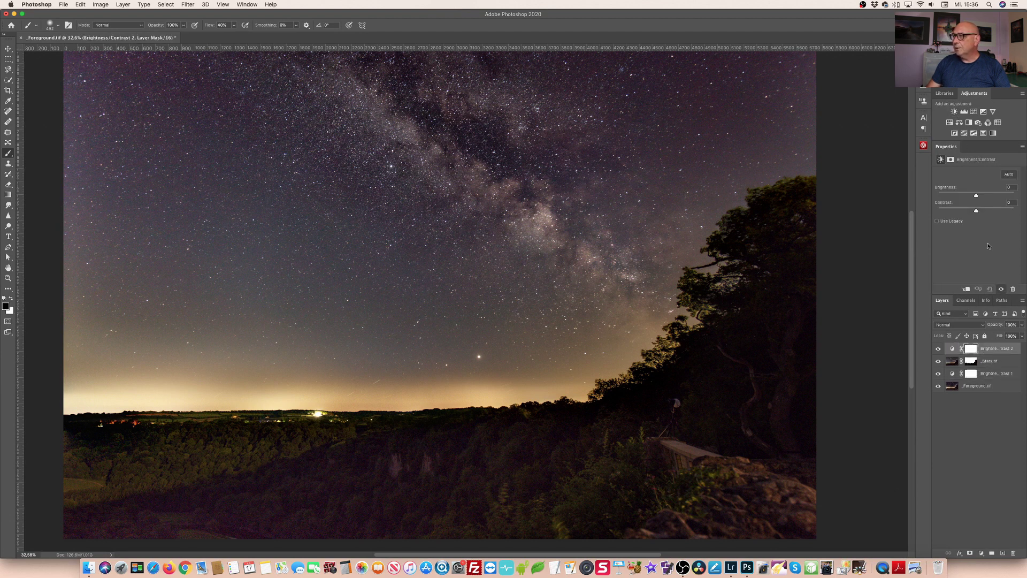
{"action": "left_click", "coordinate": [967, 289]}
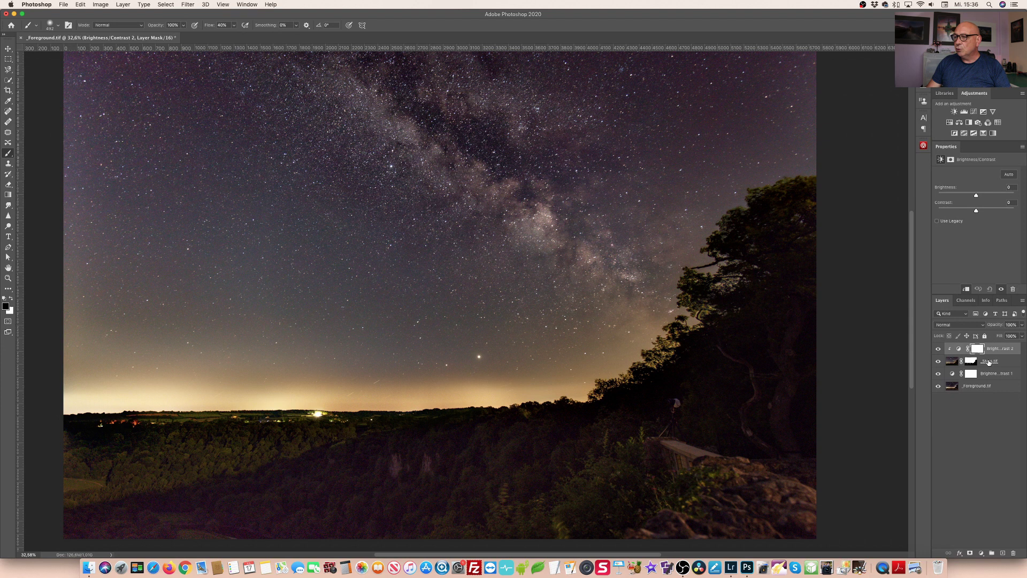
{"action": "mouse_move", "coordinate": [976, 196]}
{"action": "left_mouse_down"}
{"action": "mouse_move", "coordinate": [1012, 196]}
{"action": "mouse_move", "coordinate": [979, 198]}
{"action": "mouse_move", "coordinate": [989, 198]}
{"action": "left_mouse_up"}
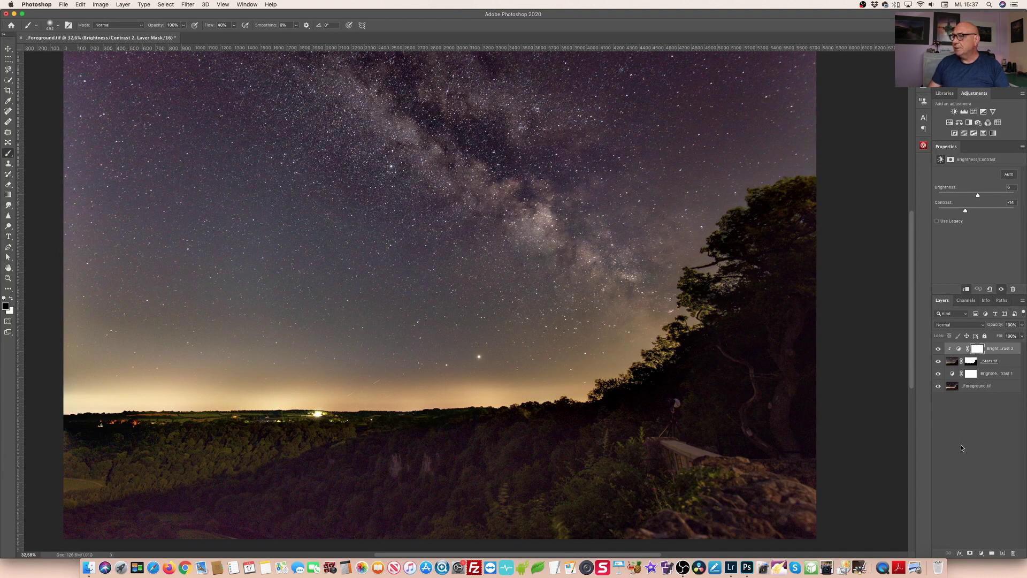
{"action": "left_click", "coordinate": [963, 442]}
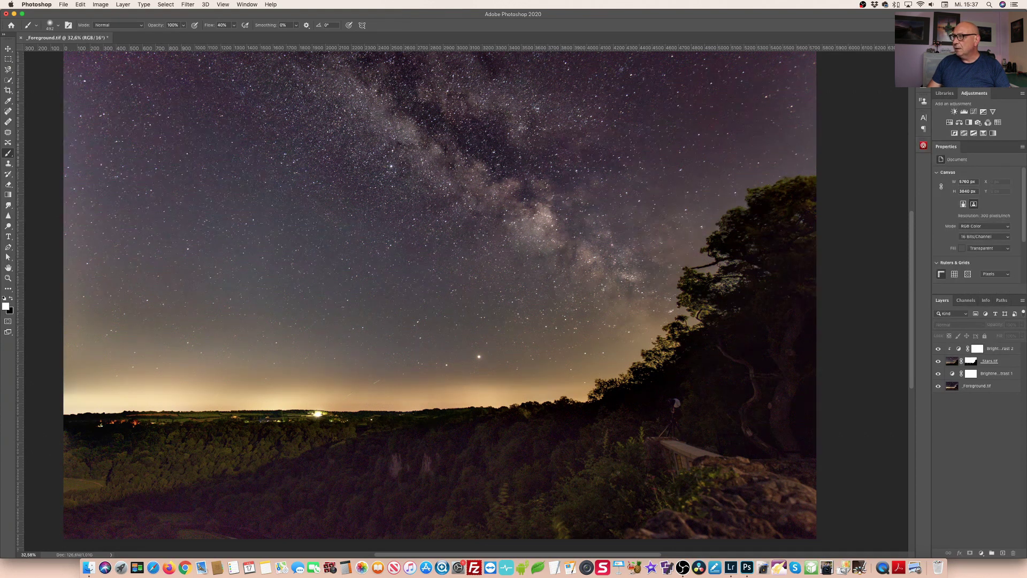
Step: Play Delete Luminance Masks, then with Foreground.tif selected, play Create Luminance Masks again
{"action": "key", "text": "alt+F9"}
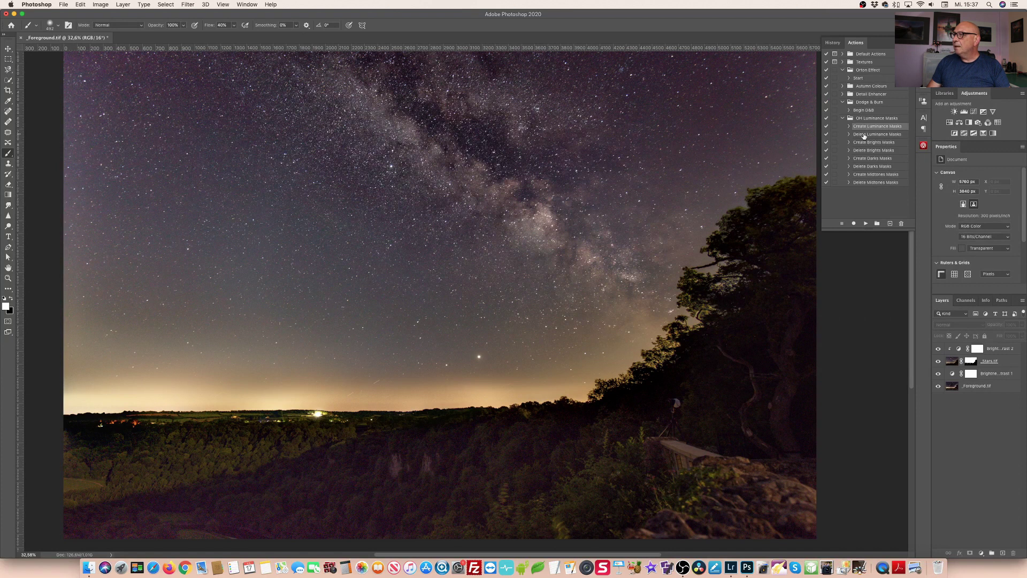
{"action": "left_click", "coordinate": [864, 136]}
{"action": "left_click", "coordinate": [866, 223]}
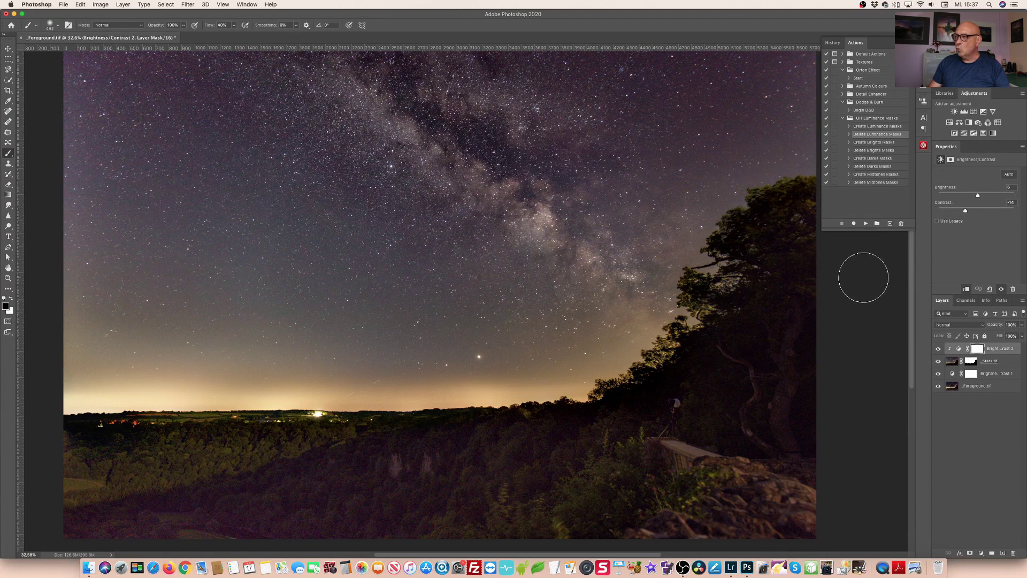
{"action": "left_click", "coordinate": [980, 387]}
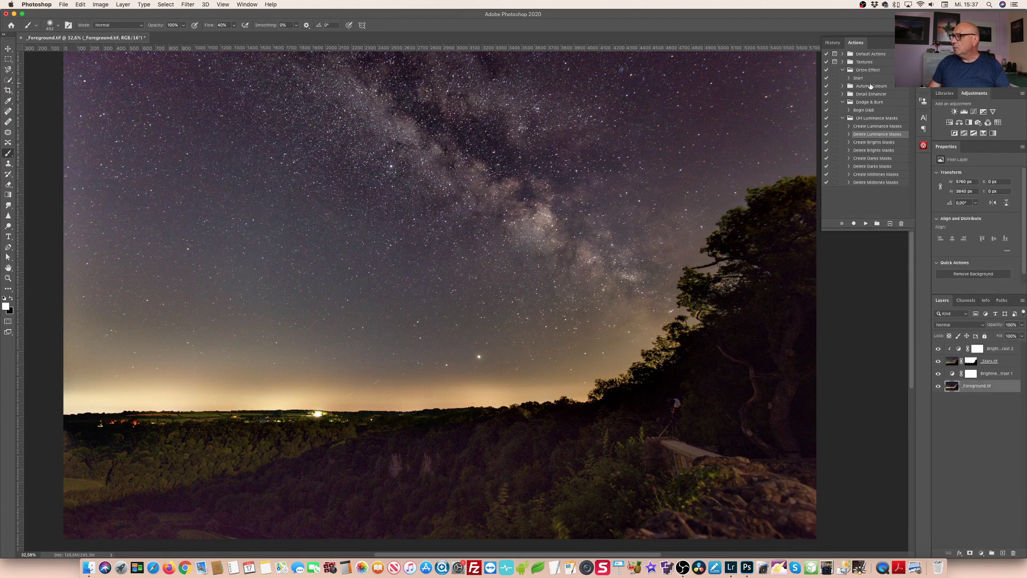
{"action": "left_click", "coordinate": [863, 127]}
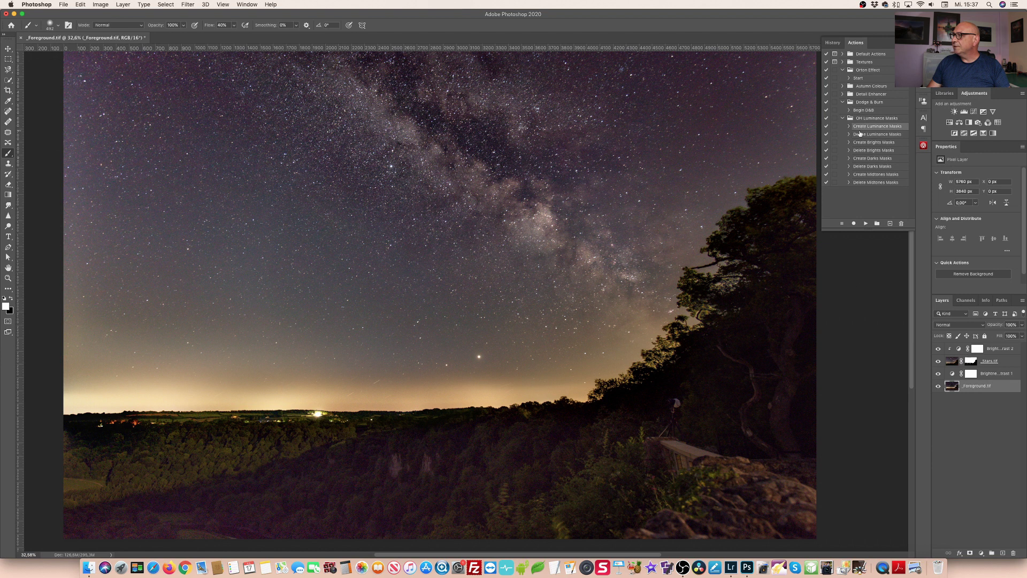
{"action": "left_click", "coordinate": [863, 224]}
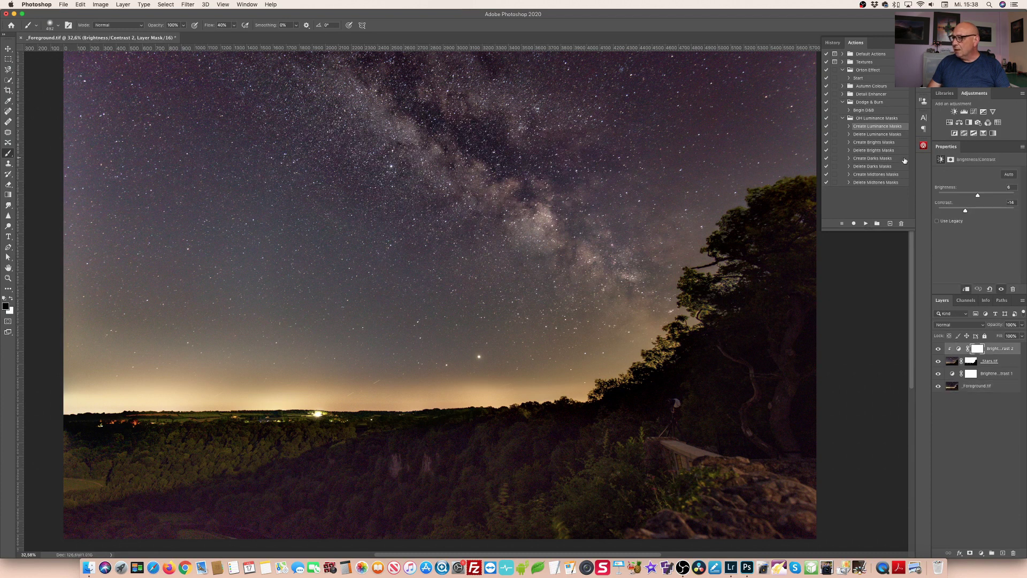
Step: Add a Brightness/Contrast layer at Contrast 21, invert its mask, and paint it onto the upper sky
{"action": "left_click", "coordinate": [954, 111]}
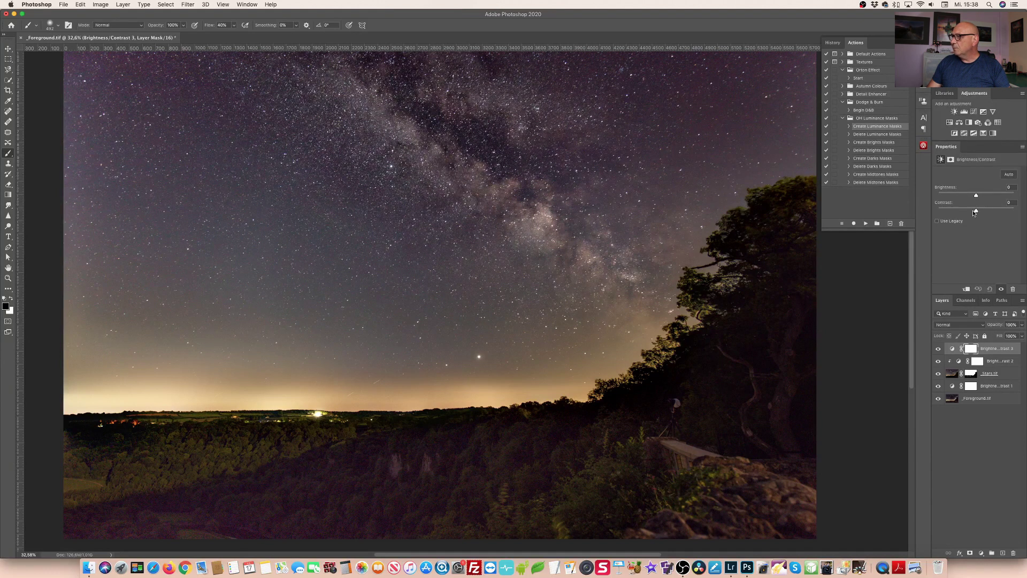
{"action": "left_click_drag", "start_coordinate": [977, 212], "coordinate": [984, 212]}
{"action": "left_click", "coordinate": [950, 160]}
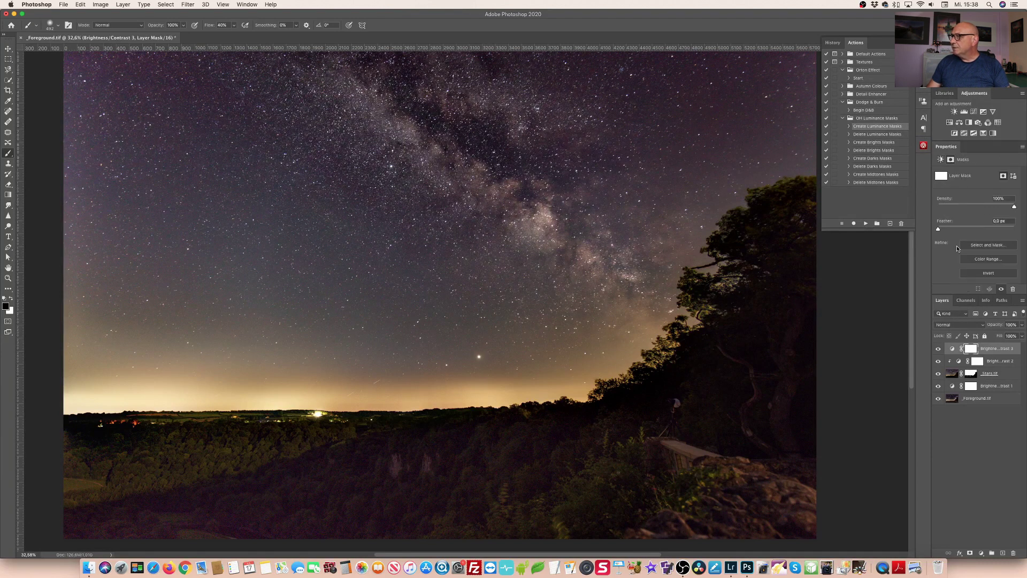
{"action": "left_click", "coordinate": [987, 273]}
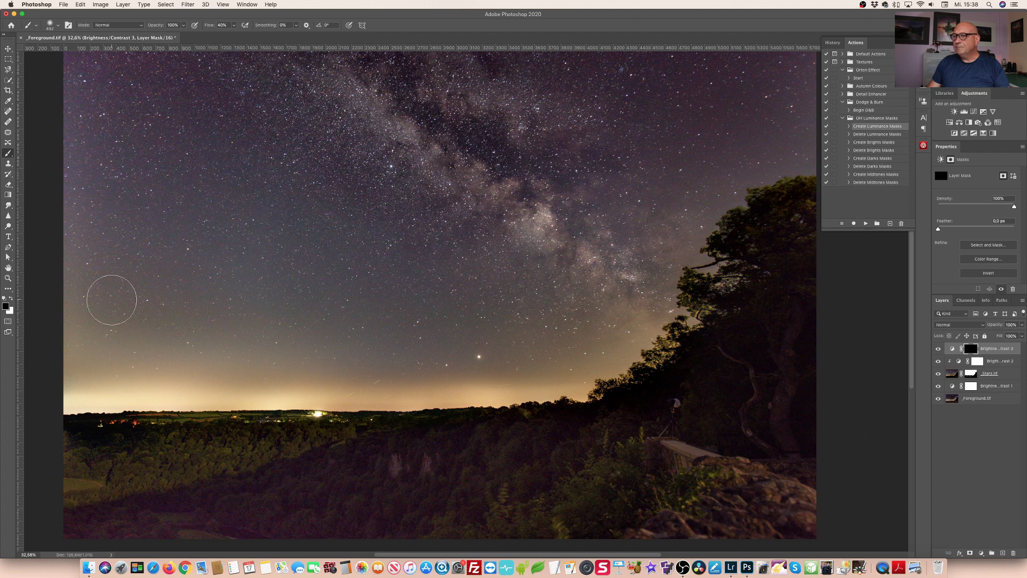
{"action": "left_click", "coordinate": [12, 298]}
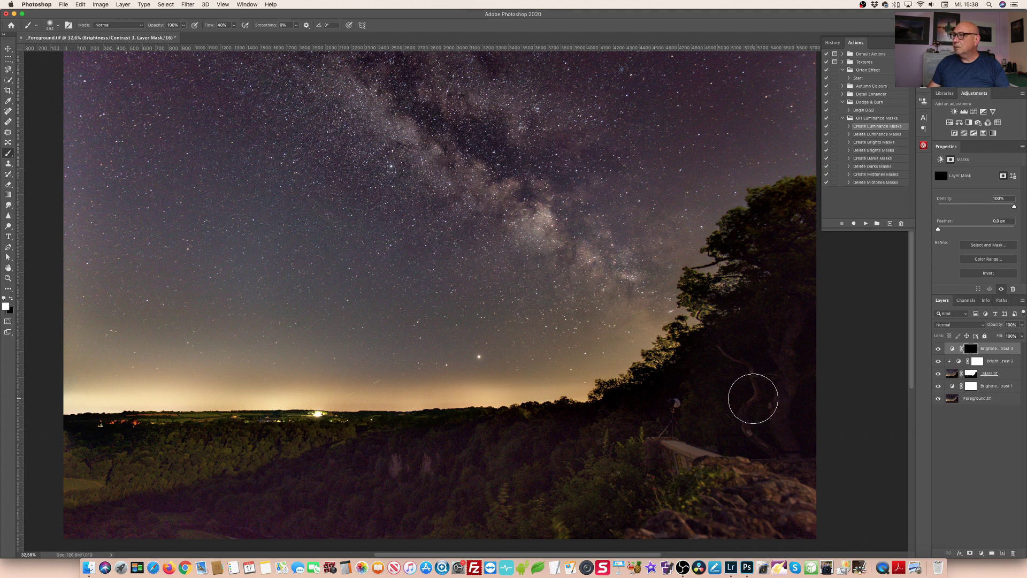
{"action": "key", "text": "bracketright"}
{"action": "key", "text": "bracketright"}
{"action": "key", "text": "bracketright"}
{"action": "key", "text": "bracketright"}
{"action": "key", "text": "bracketright"}
{"action": "key", "text": "bracketright"}
{"action": "key", "text": "bracketright"}
{"action": "key", "text": "shift+5"}
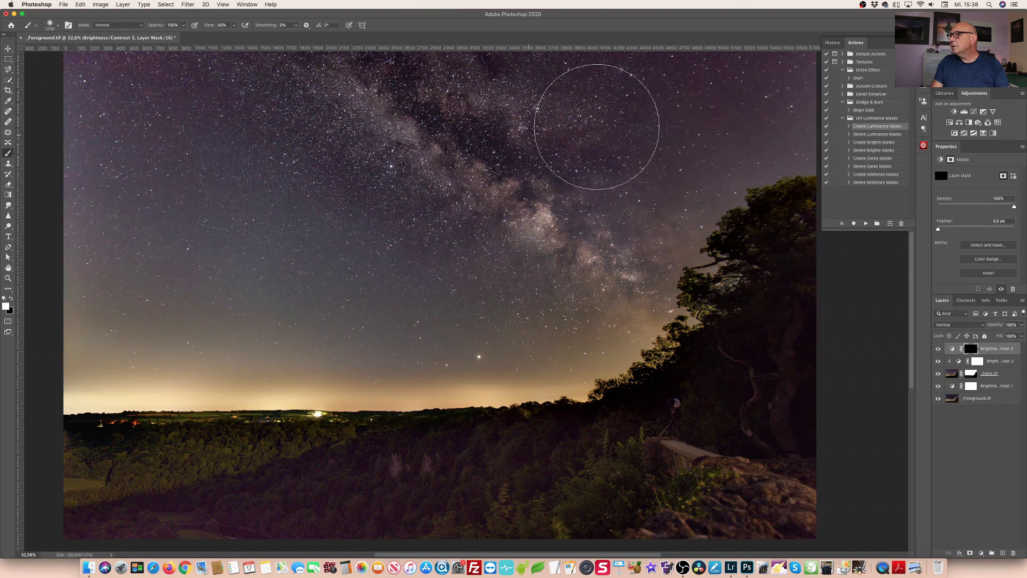
{"action": "left_click_drag", "start_coordinate": [613, 125], "coordinate": [789, 122]}
Step: Add an S-curve Curves layer, invert its mask, and paint the contrast onto the Milky Way core
{"action": "scroll", "coordinate": [756, 130], "scroll_direction": "up", "scroll_amount": 2}
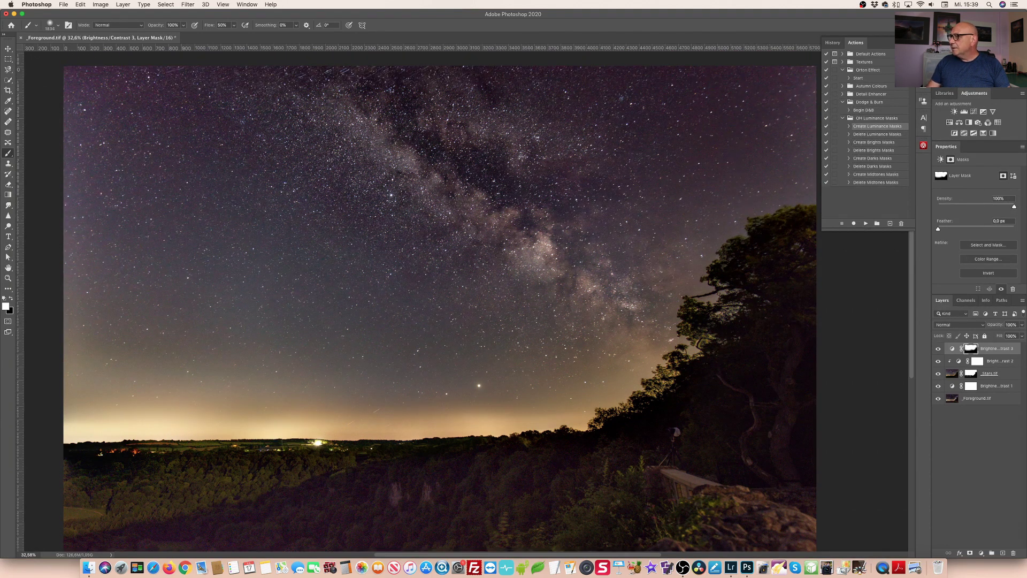
{"action": "left_click", "coordinate": [974, 112]}
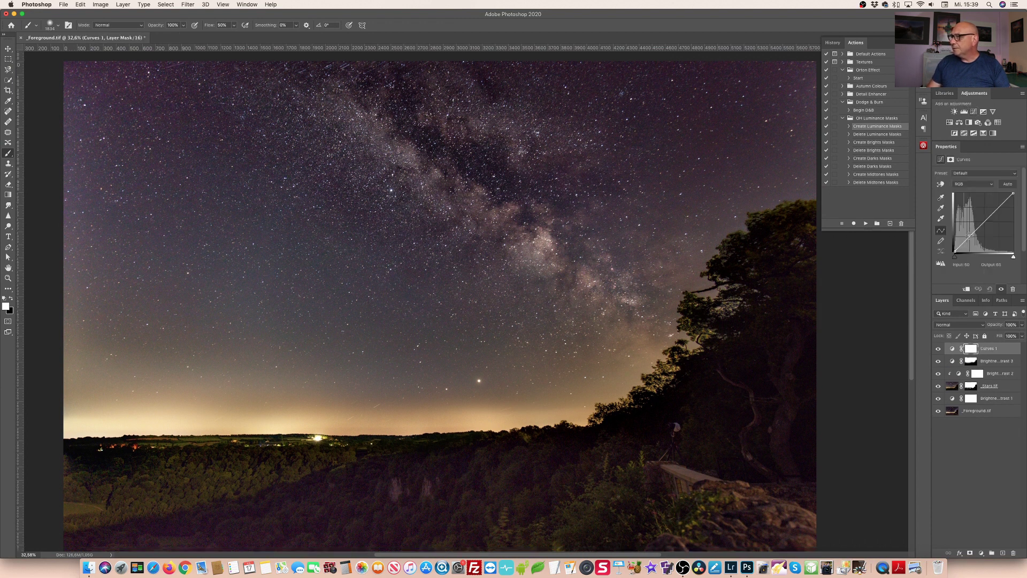
{"action": "left_click_drag", "start_coordinate": [969, 236], "coordinate": [996, 204]}
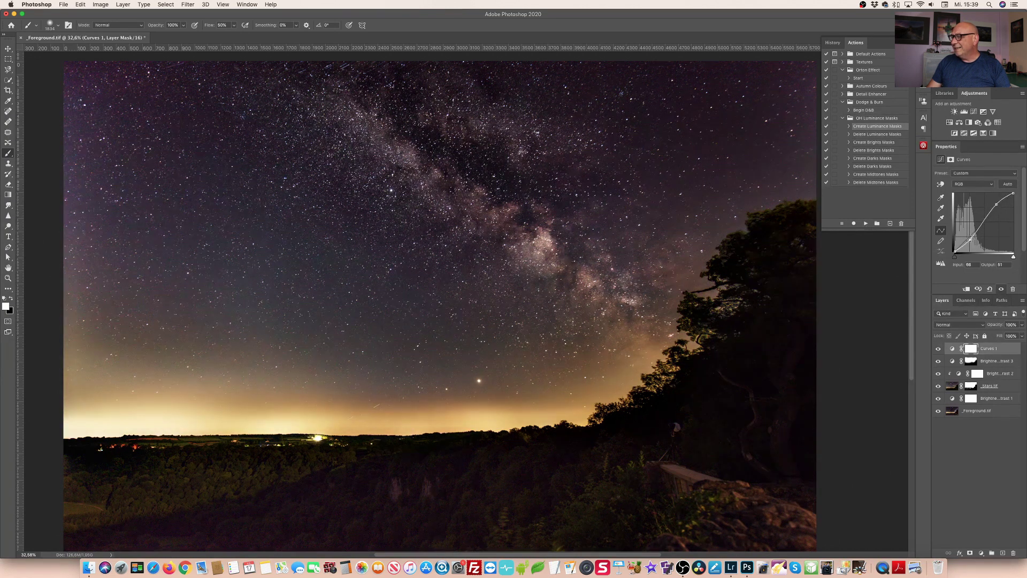
{"action": "left_click_drag", "start_coordinate": [969, 241], "coordinate": [971, 241]}
{"action": "left_click", "coordinate": [951, 160]}
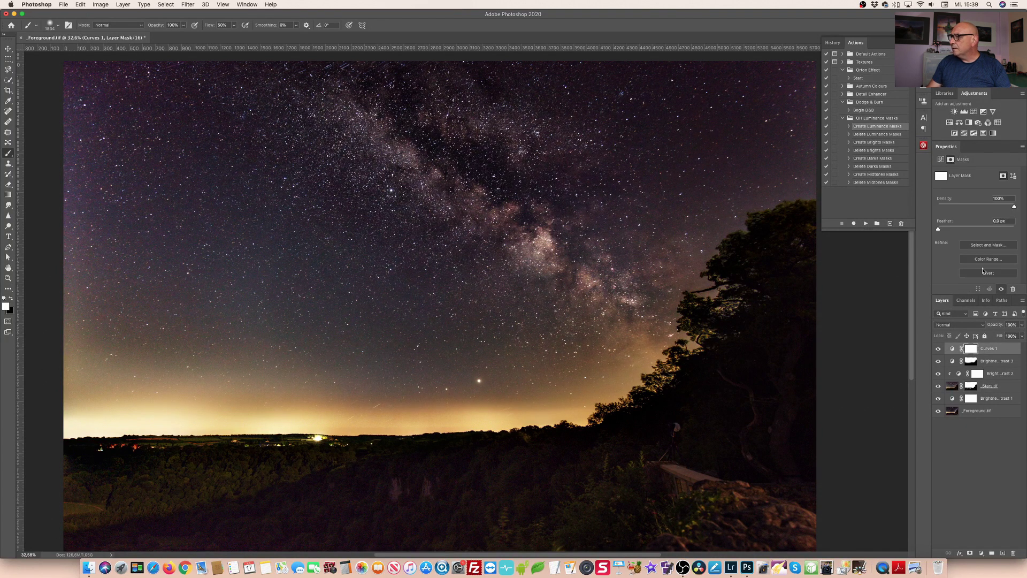
{"action": "left_click", "coordinate": [988, 272]}
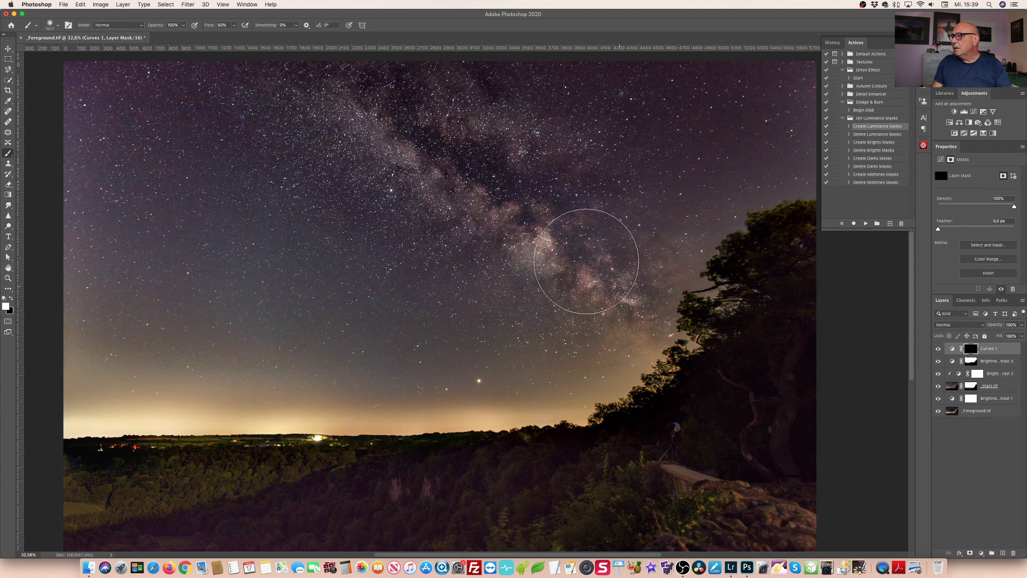
{"action": "mouse_move", "coordinate": [592, 252]}
{"action": "left_mouse_down"}
{"action": "mouse_move", "coordinate": [503, 181]}
{"action": "mouse_move", "coordinate": [463, 176]}
{"action": "mouse_move", "coordinate": [628, 304]}
{"action": "mouse_move", "coordinate": [513, 271]}
{"action": "mouse_move", "coordinate": [552, 272]}
{"action": "mouse_move", "coordinate": [344, 120]}
{"action": "mouse_move", "coordinate": [420, 159]}
{"action": "mouse_move", "coordinate": [315, 108]}
{"action": "mouse_move", "coordinate": [405, 152]}
{"action": "mouse_move", "coordinate": [395, 112]}
{"action": "mouse_move", "coordinate": [360, 109]}
{"action": "mouse_move", "coordinate": [636, 276]}
{"action": "left_mouse_up"}
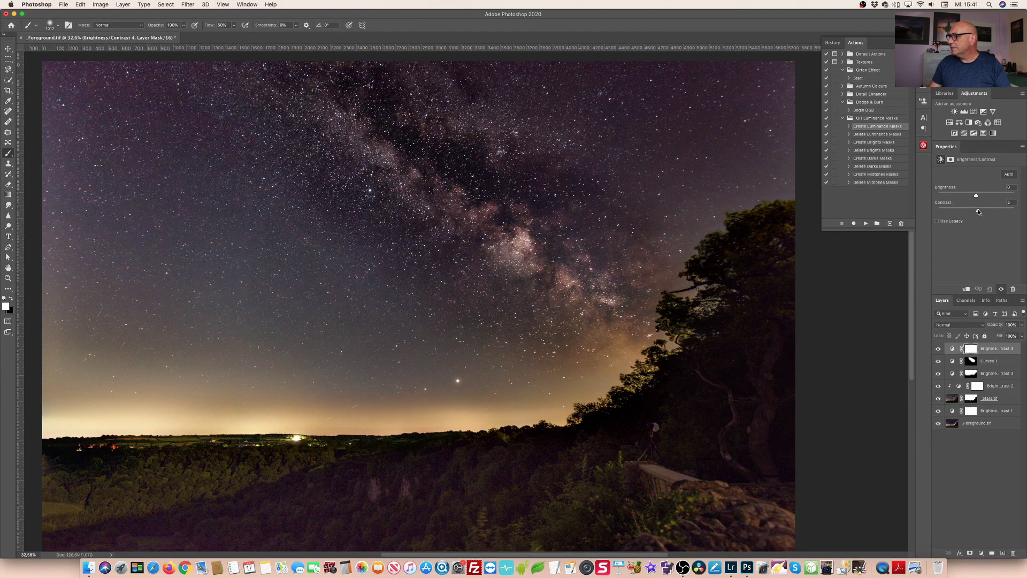
Step: Set brightness to -5 and preview the Darks 2, 3 and 4 luminosity masks
{"action": "left_click_drag", "start_coordinate": [976, 195], "coordinate": [975, 196]}
{"action": "left_click", "coordinate": [951, 160]}
{"action": "left_click", "coordinate": [965, 300]}
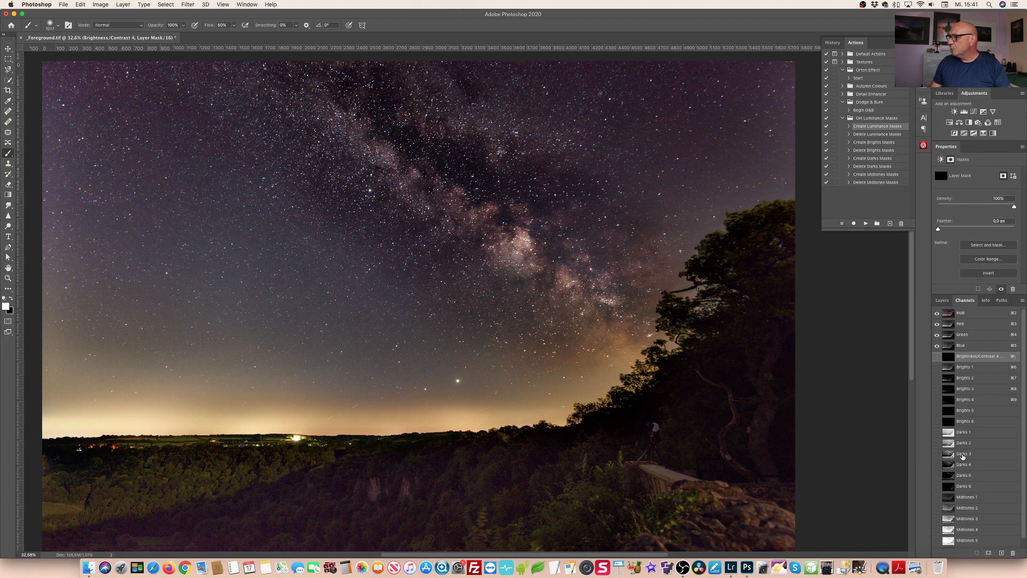
{"action": "left_click", "coordinate": [963, 456]}
{"action": "left_click", "coordinate": [963, 463]}
{"action": "left_click", "coordinate": [963, 455]}
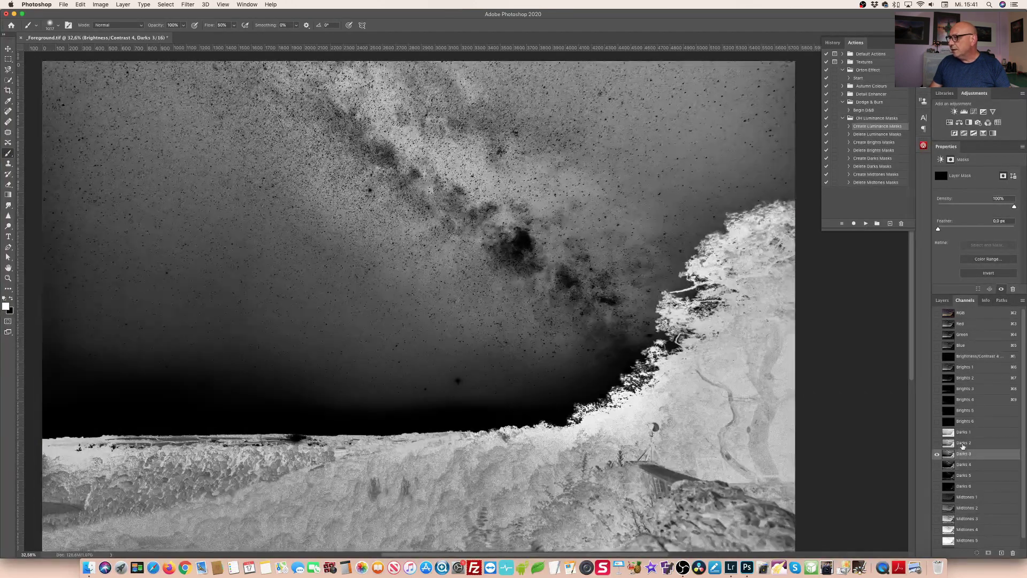
{"action": "left_click", "coordinate": [963, 443]}
Step: Settle on the Darks 3 mask, then paint white on the black mask along the Milky Way band
{"action": "left_click", "coordinate": [963, 454]}
{"action": "left_click", "coordinate": [944, 301]}
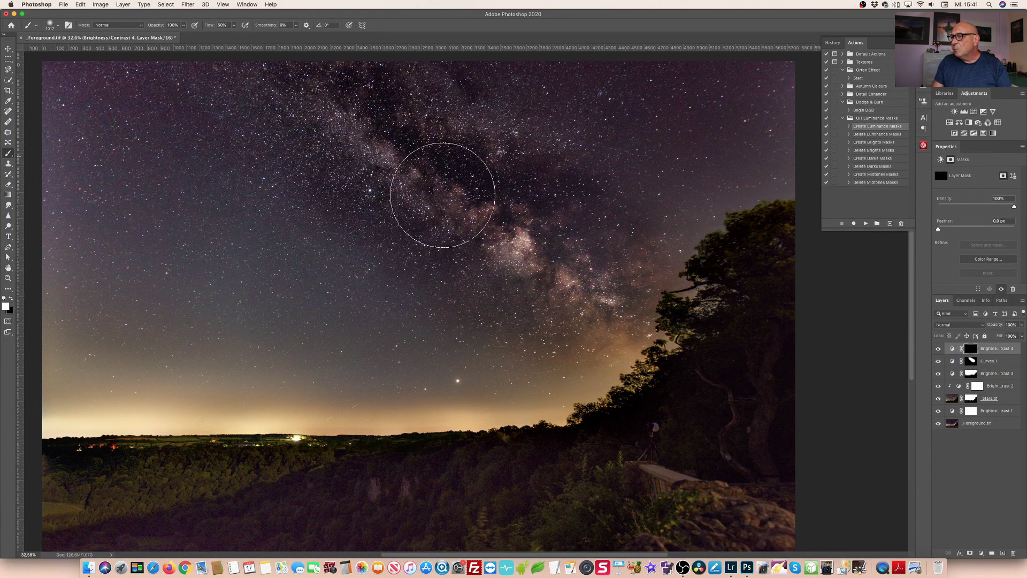
{"action": "mouse_move", "coordinate": [587, 293]}
{"action": "left_mouse_down"}
{"action": "mouse_move", "coordinate": [468, 265]}
{"action": "mouse_move", "coordinate": [521, 300]}
{"action": "mouse_move", "coordinate": [434, 265]}
{"action": "mouse_move", "coordinate": [486, 271]}
{"action": "mouse_move", "coordinate": [396, 218]}
{"action": "left_mouse_up"}
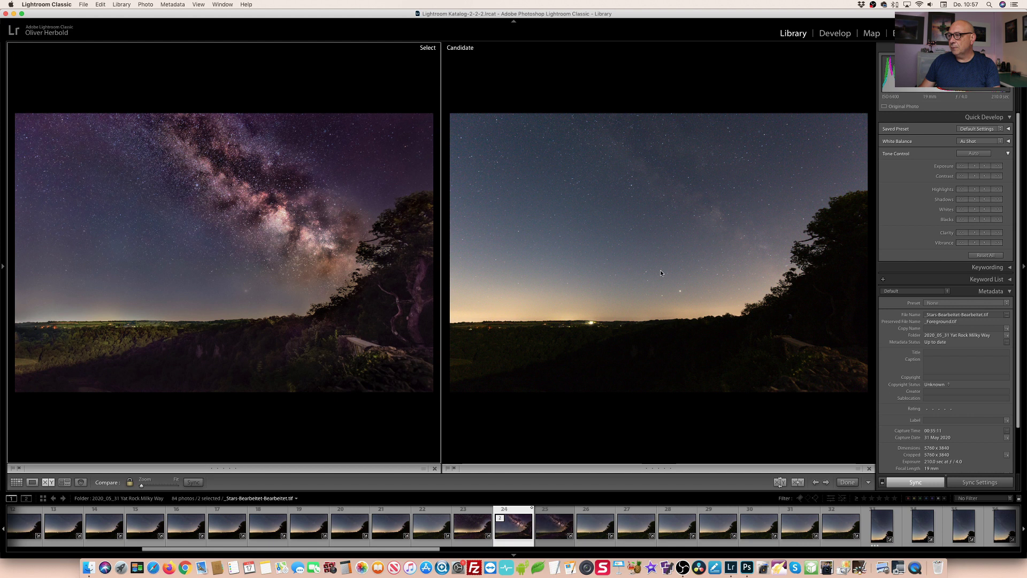
{"action": "left_click", "coordinate": [171, 231]}
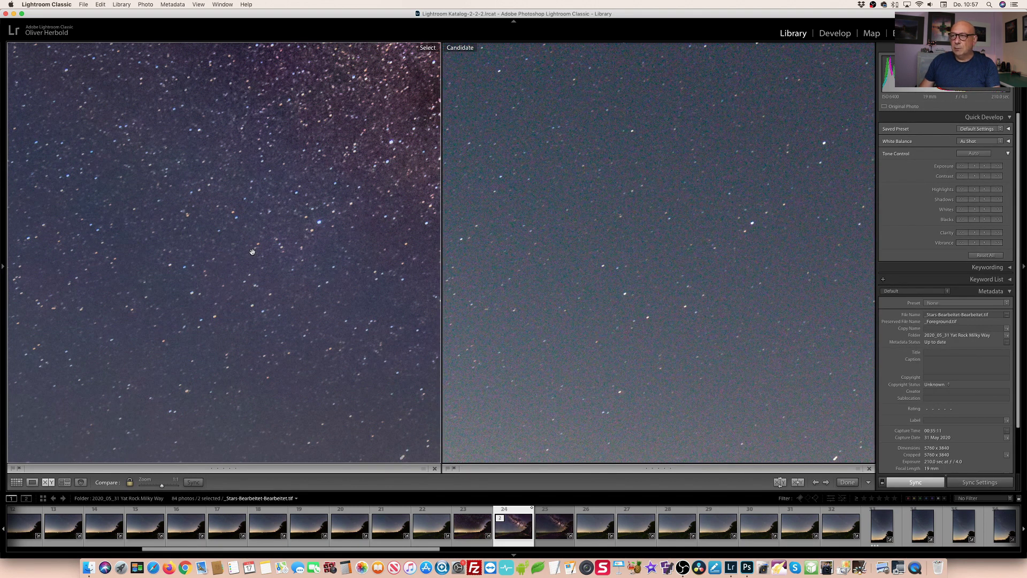
{"action": "left_click_drag", "start_coordinate": [277, 247], "coordinate": [281, 247]}
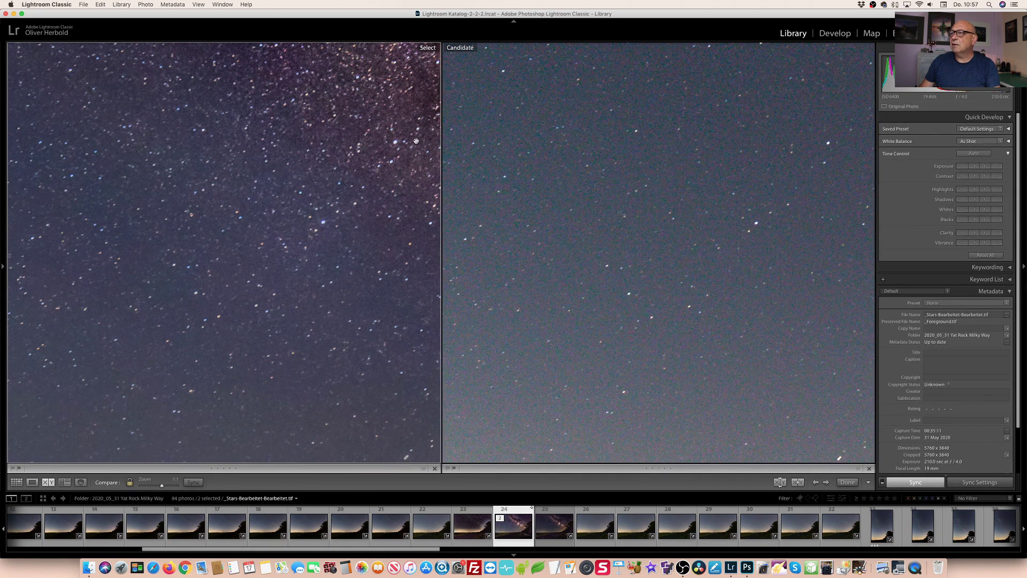
{"action": "left_click_drag", "start_coordinate": [415, 142], "coordinate": [416, 220]}
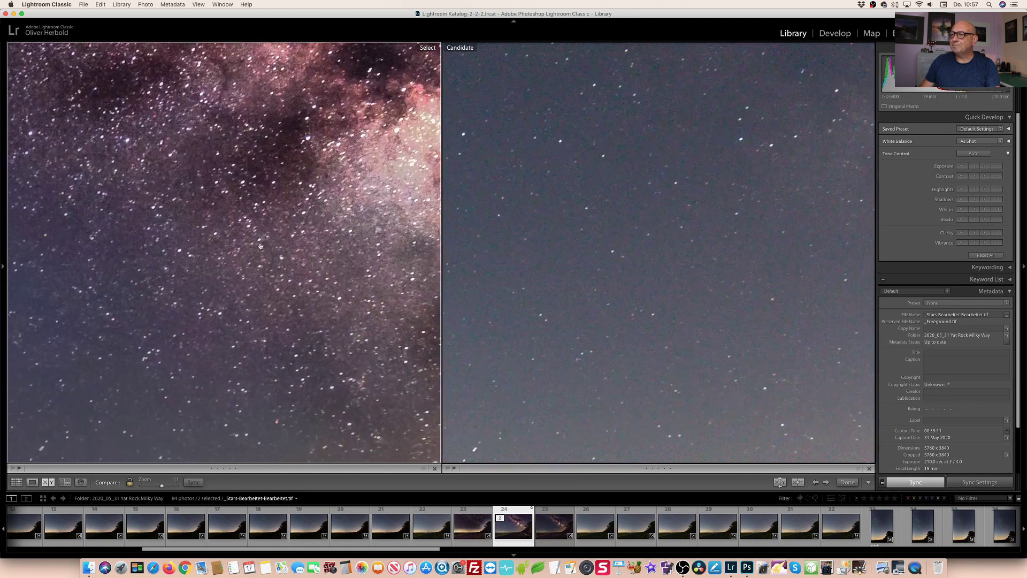
{"action": "double_click", "coordinate": [287, 303]}
{"action": "left_click_drag", "start_coordinate": [287, 302], "coordinate": [256, 277]}
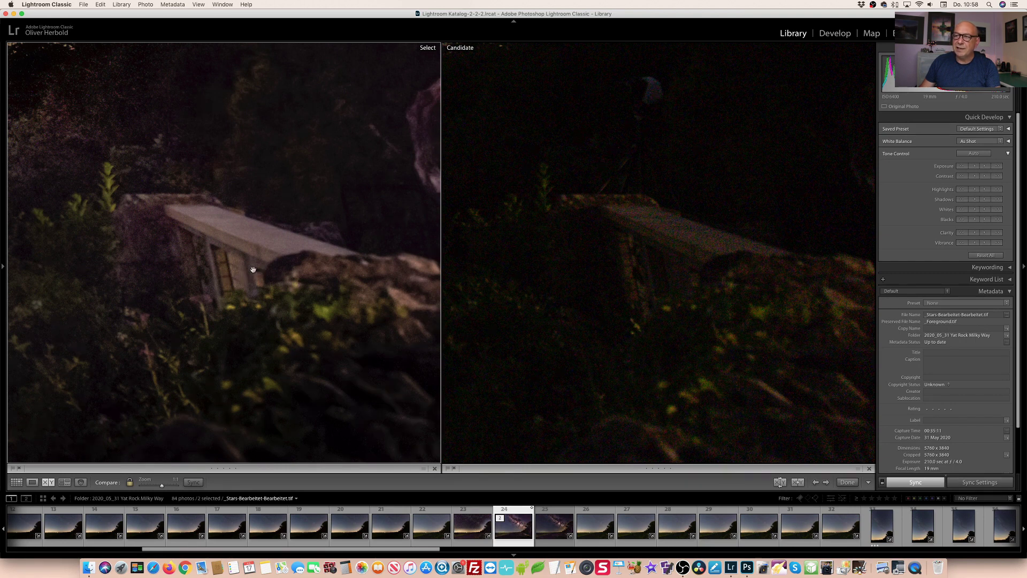
{"action": "left_click", "coordinate": [347, 304]}
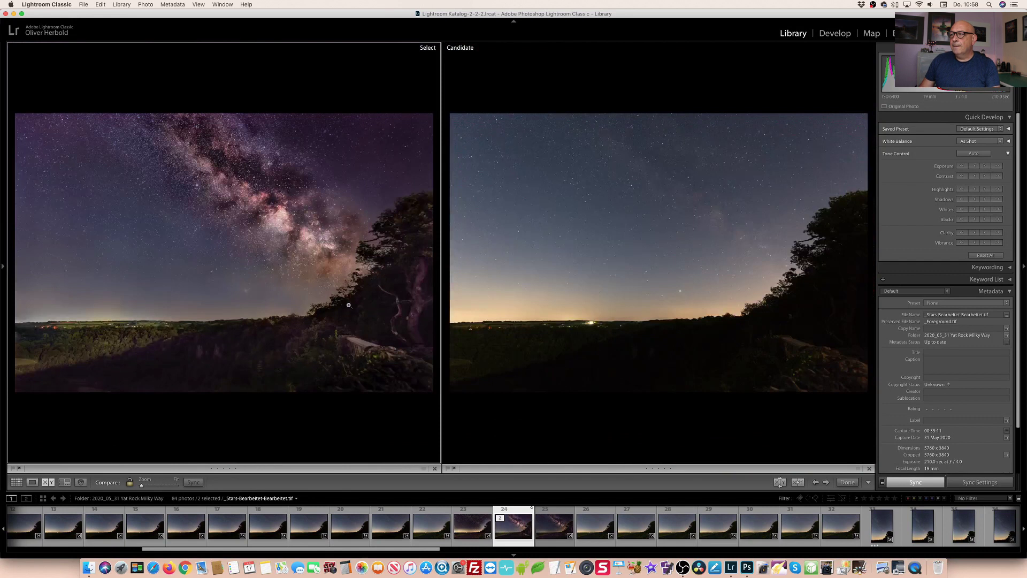